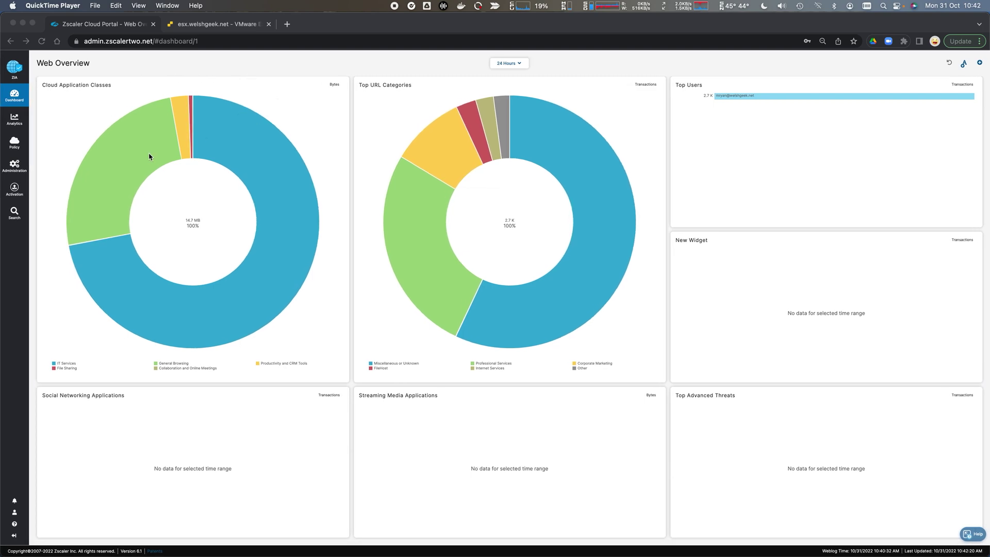
- Go to Administration > Virtual ZENs to reach the empty Virtual ZEN list
click(14, 166)
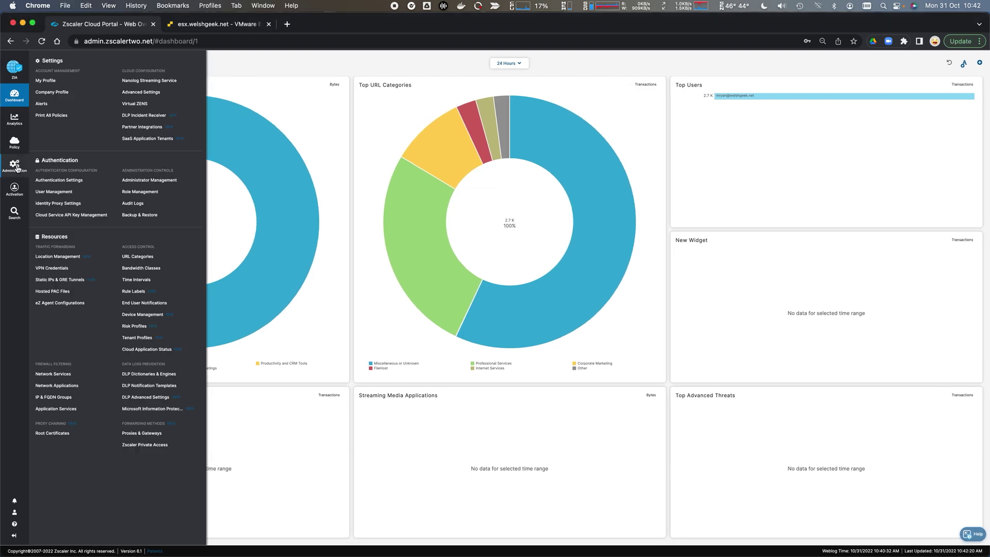
click(137, 104)
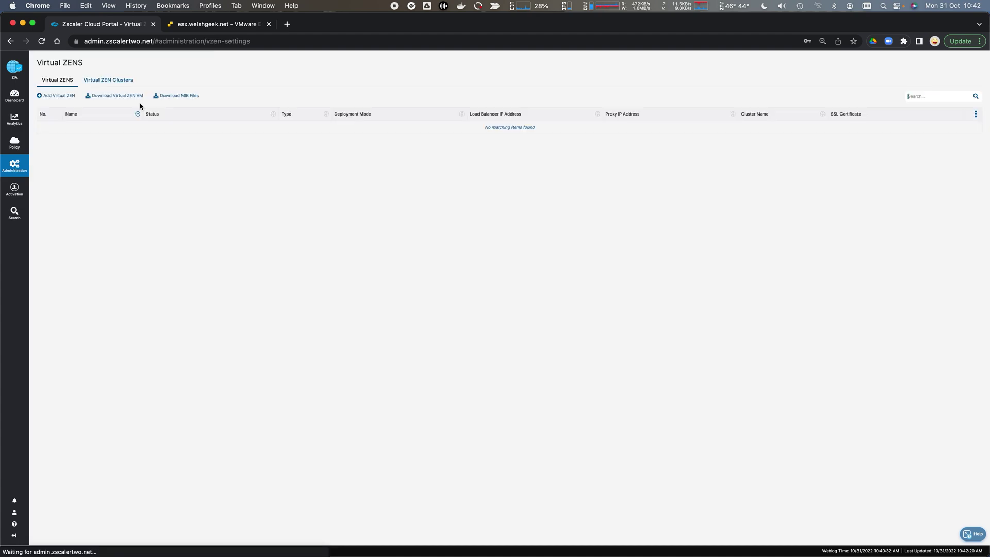
- Start a new Small Virtual ZEN named ZIA-PSE-1 with proxy IP 192.168.1.193
click(58, 96)
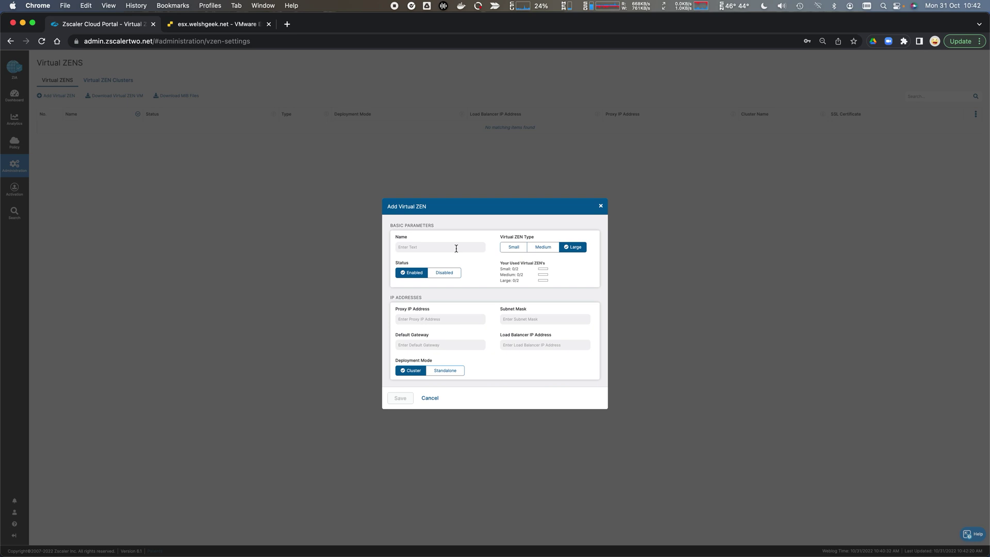
text(ZIA-PSE-1)
click(514, 247)
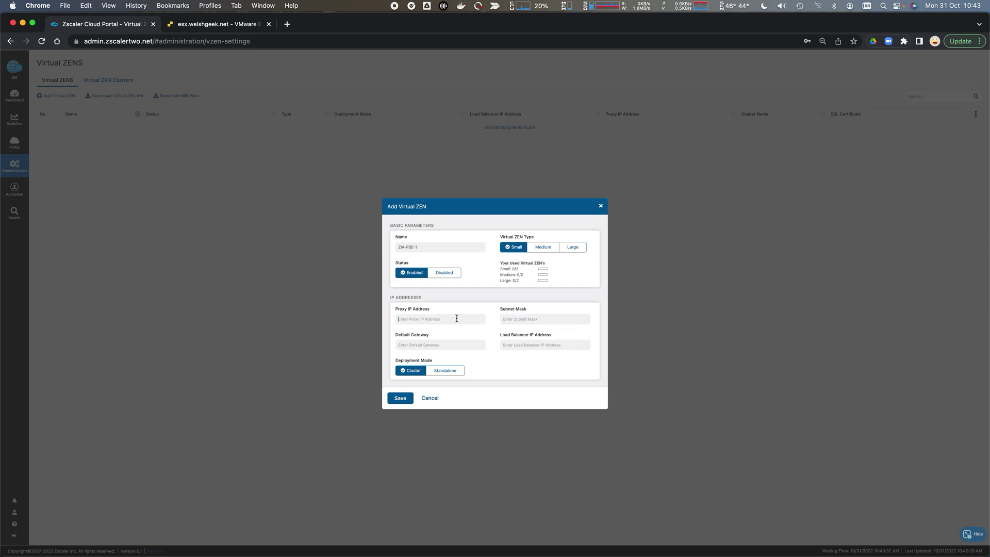
key(super+Tab)
key(super+Tab)
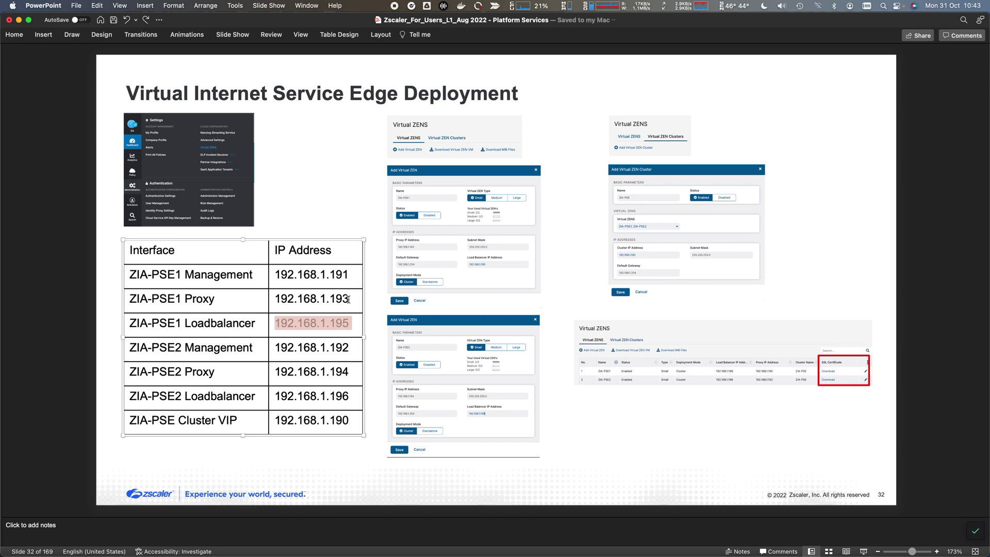
double_click(313, 299)
key(super+c)
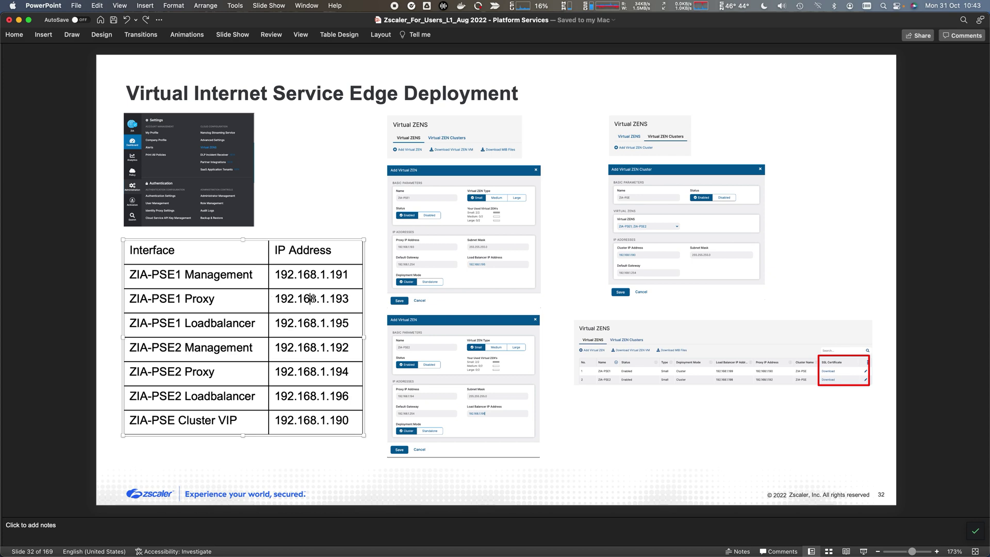
key(super+Tab)
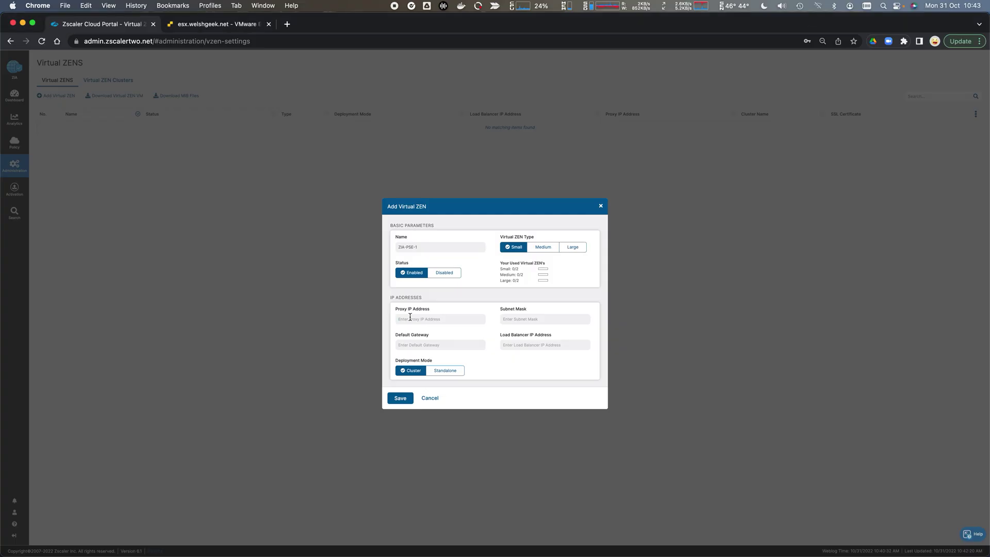
click(411, 317)
key(super+v)
- Fill in the subnet mask and default gateway 192.168.1.2
click(534, 323)
text(25)
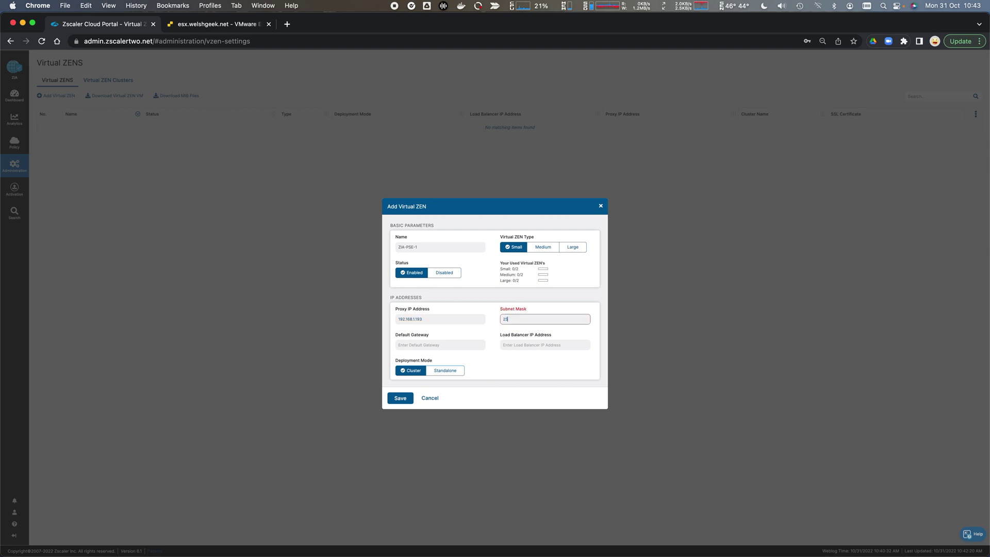
key(BackSpace)
key(BackSpace)
key(BackSpace)
text(.0)
key(Tab)
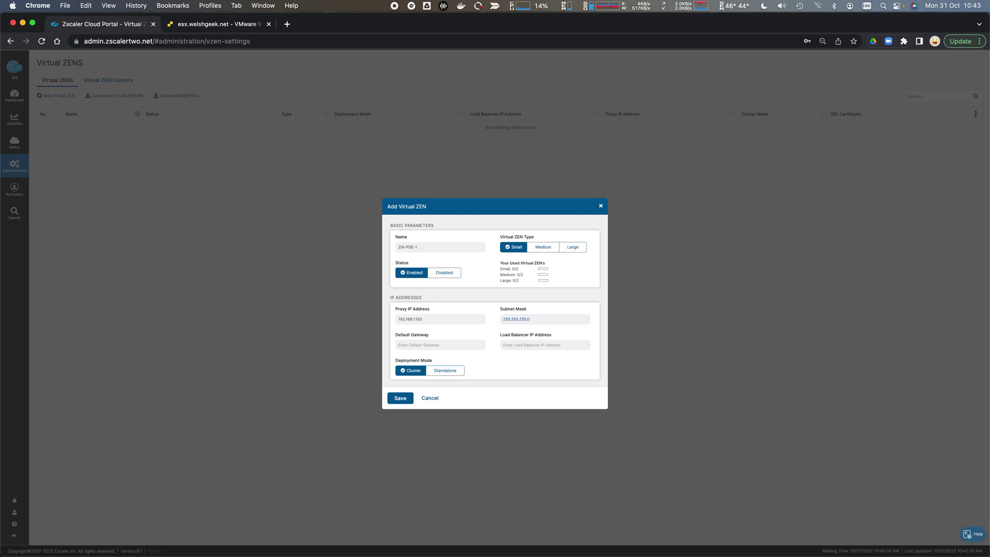
text(192.168.1.)
text(.2)
- Set load balancer IP 192.168.1.195 and save ZIA-PSE-1
key(super+Tab)
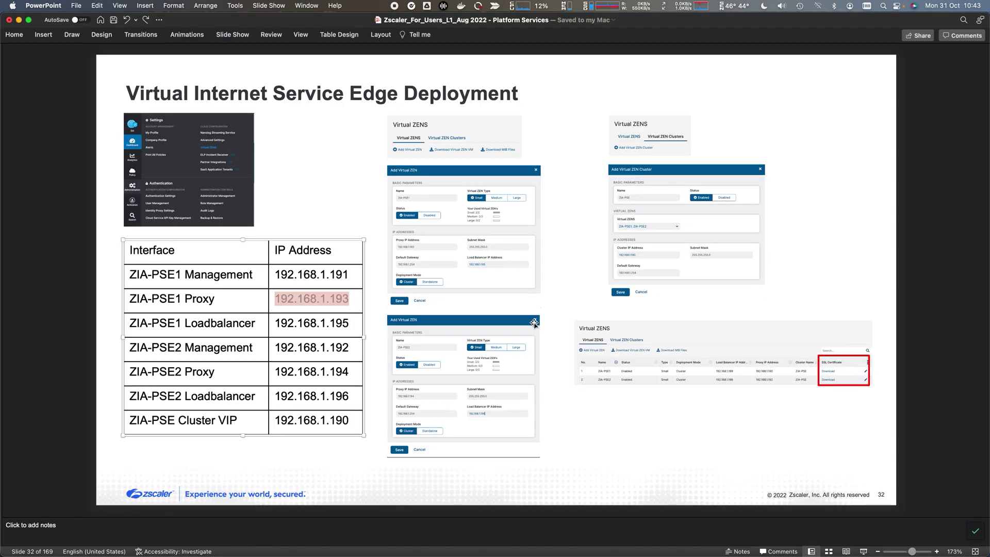
mouse_move(351, 323)
mouse_down()
mouse_move(265, 322)
mouse_move(277, 322)
mouse_up()
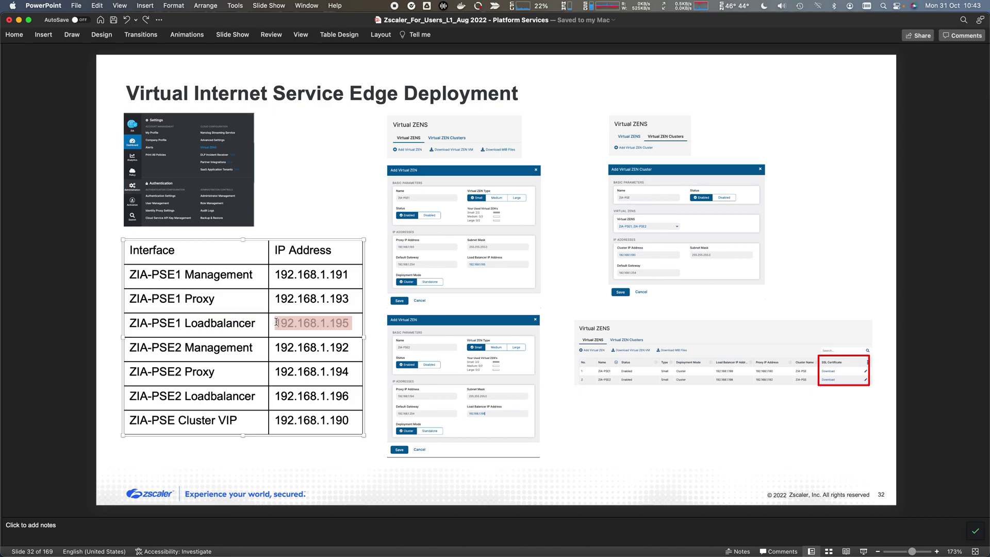
key(super+c)
key(super+Tab)
click(526, 345)
key(super+v)
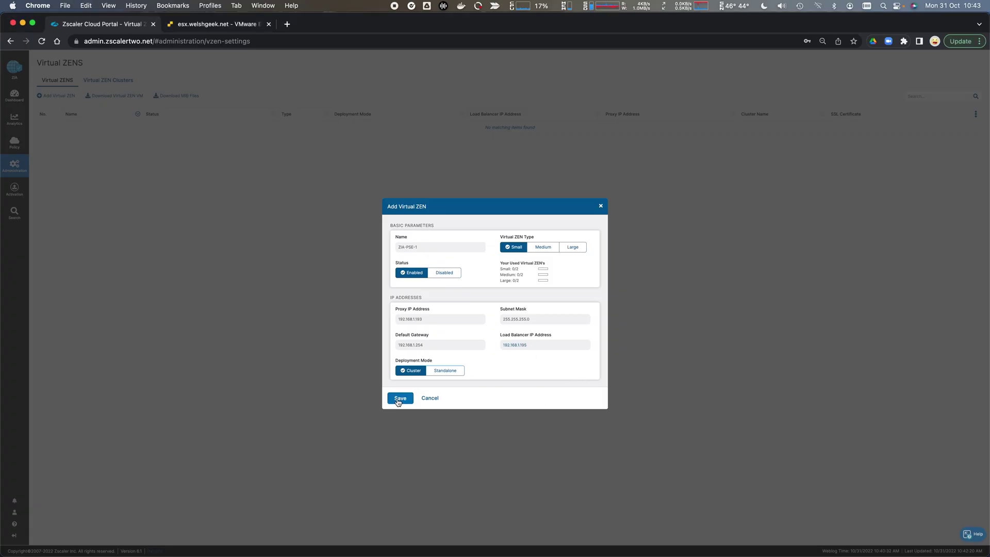
click(399, 399)
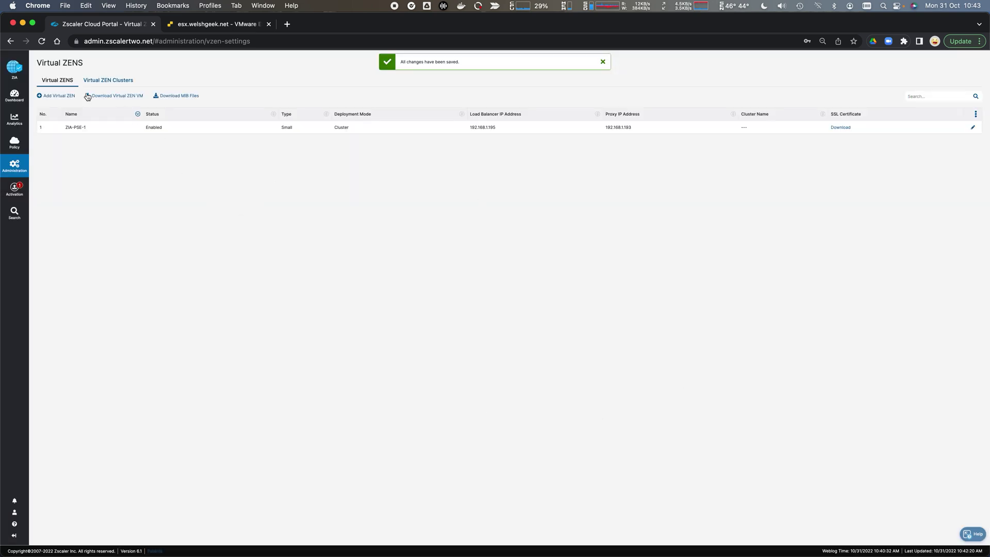
- Start a second Small Virtual ZEN named ZIA-PSE-2 with proxy IP 192.168.1.194
click(62, 96)
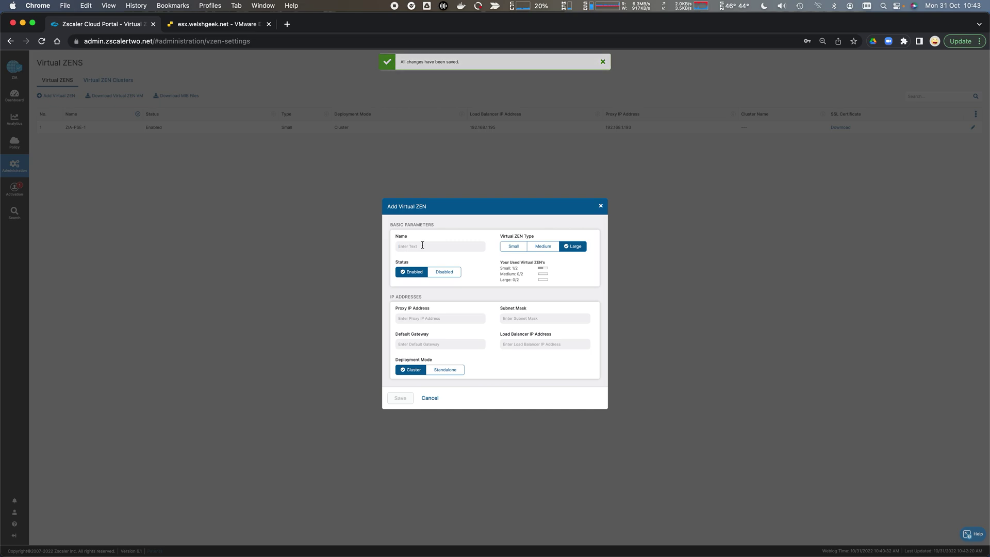
click(422, 246)
text(ZIA)
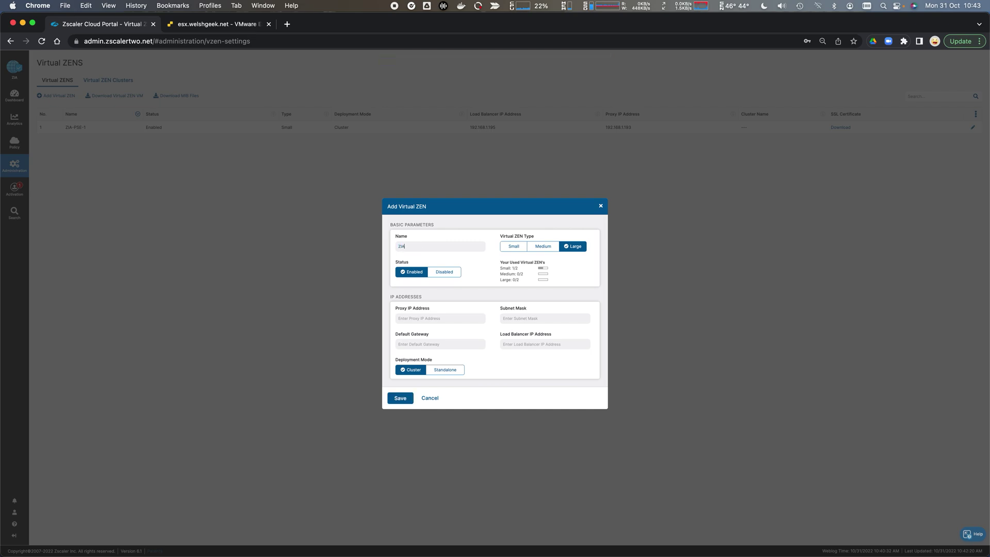
text(-2)
click(515, 248)
key(super+Tab)
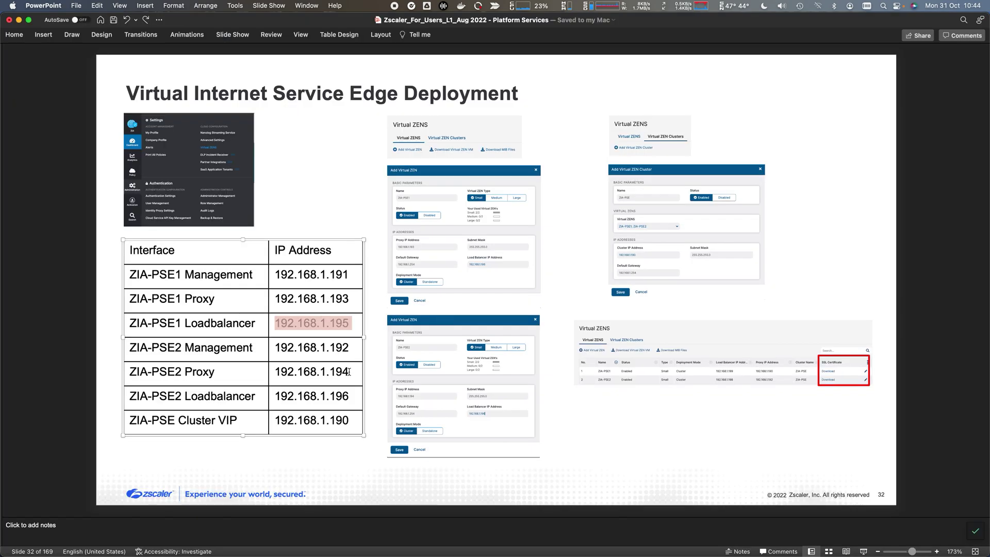
drag(351, 371, 278, 370)
key(super+c)
key(super+Tab)
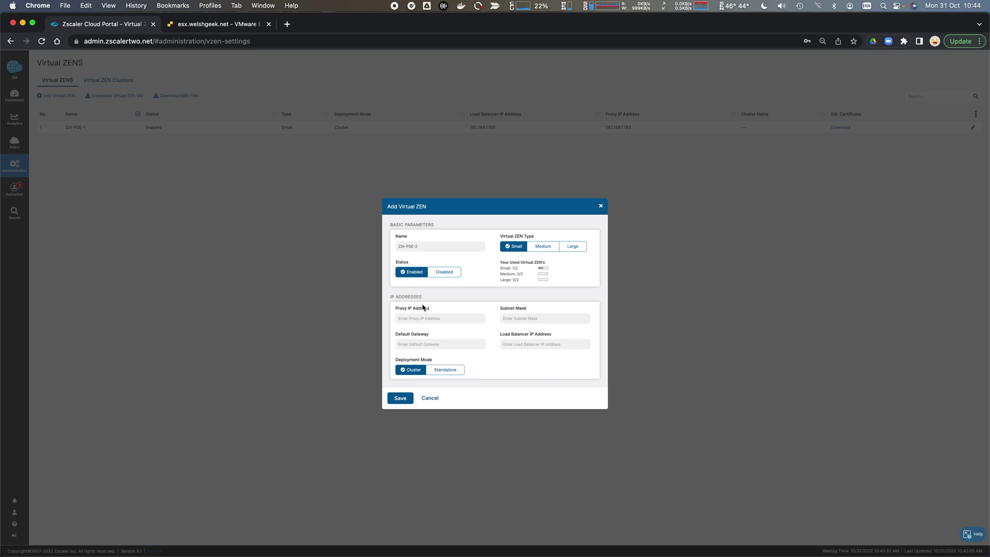
click(423, 319)
key(super+v)
- Fill in the subnet mask and default gateway 192.168.1.2
text(255)
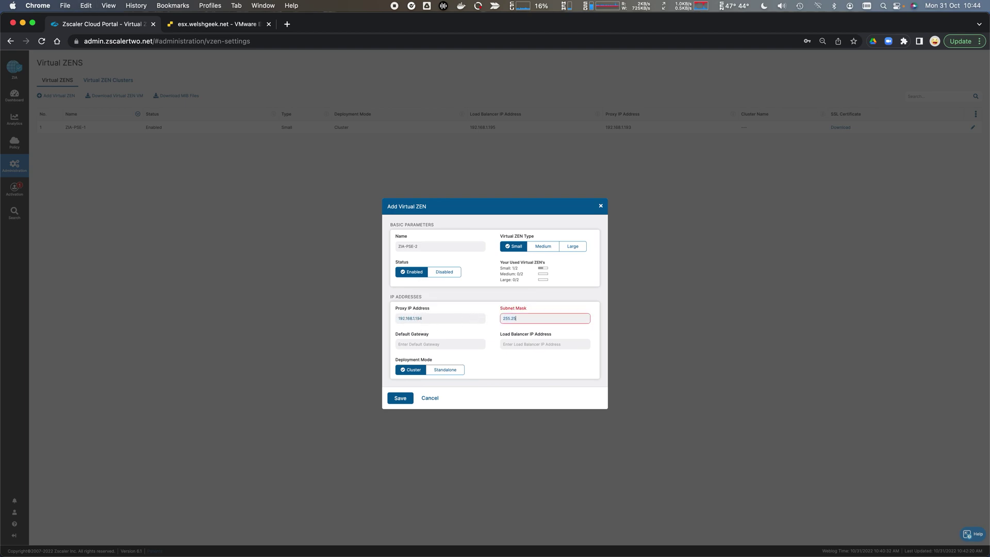
text(.0)
key(Tab)
text(192.168.1.254)
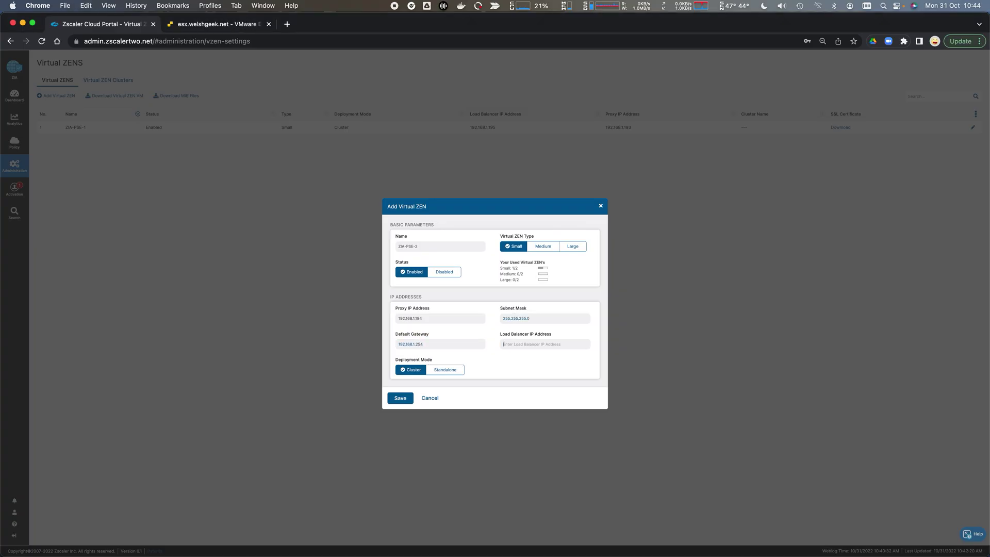
- Set load balancer IP 192.168.1.196 and save ZIA-PSE-2
key(super+Tab)
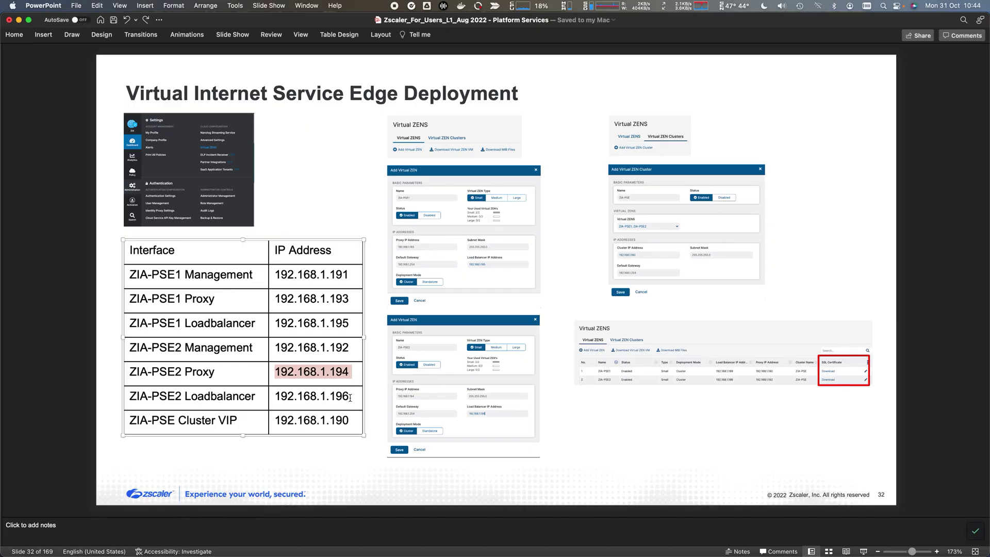
triple_click(351, 398)
key(super+c)
key(super+Tab)
key(super+v)
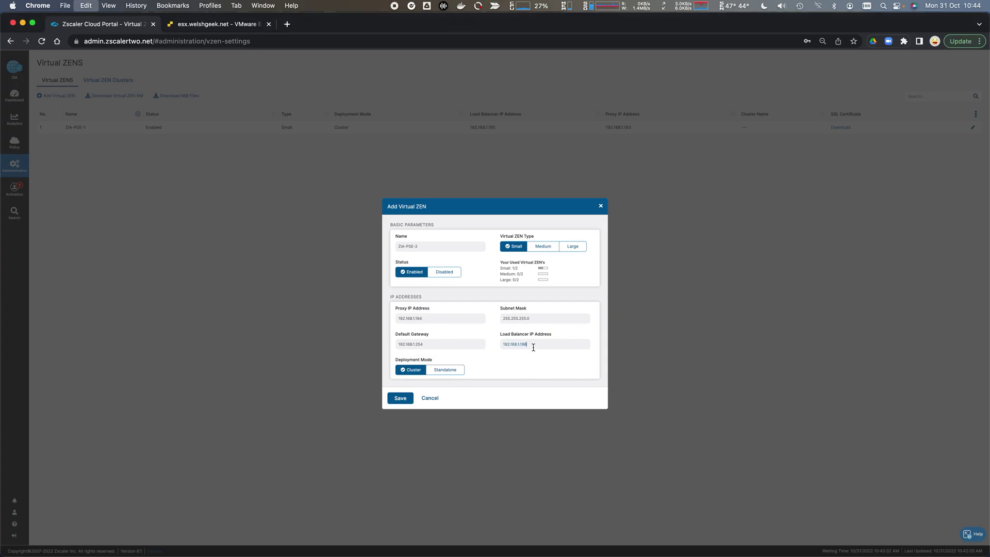
click(407, 399)
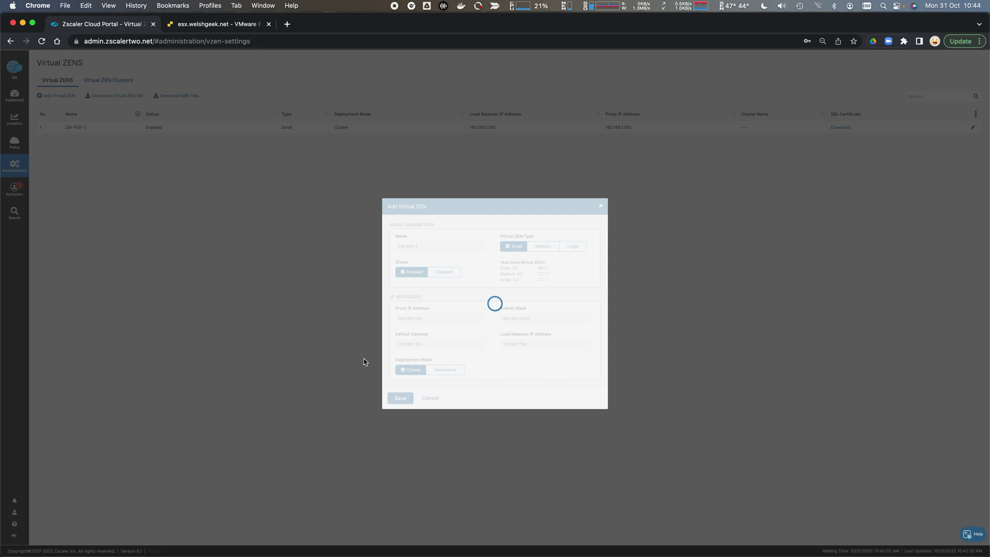
mouse_move(14, 189)
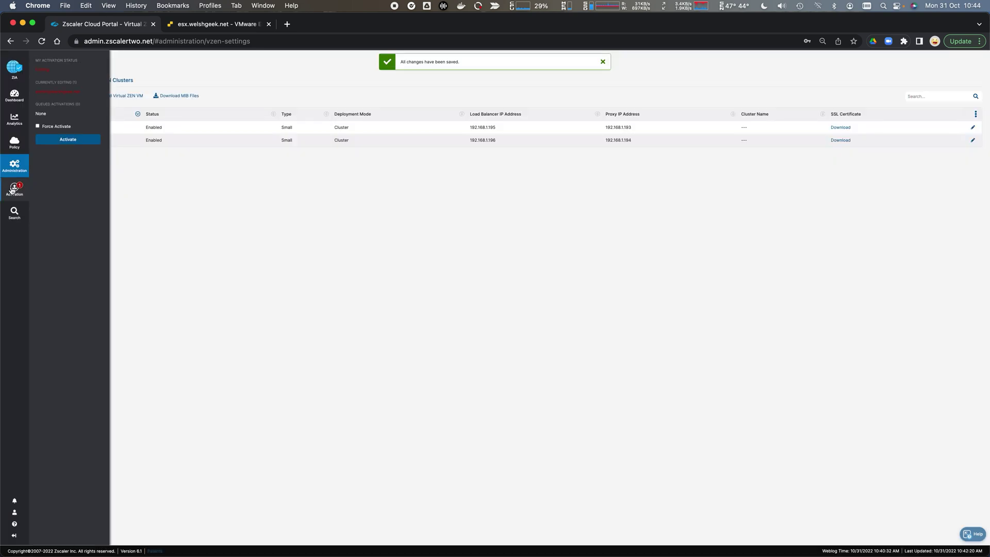
- Activate the pending changes and download the Virtual ZEN SSL certificate zip
click(66, 139)
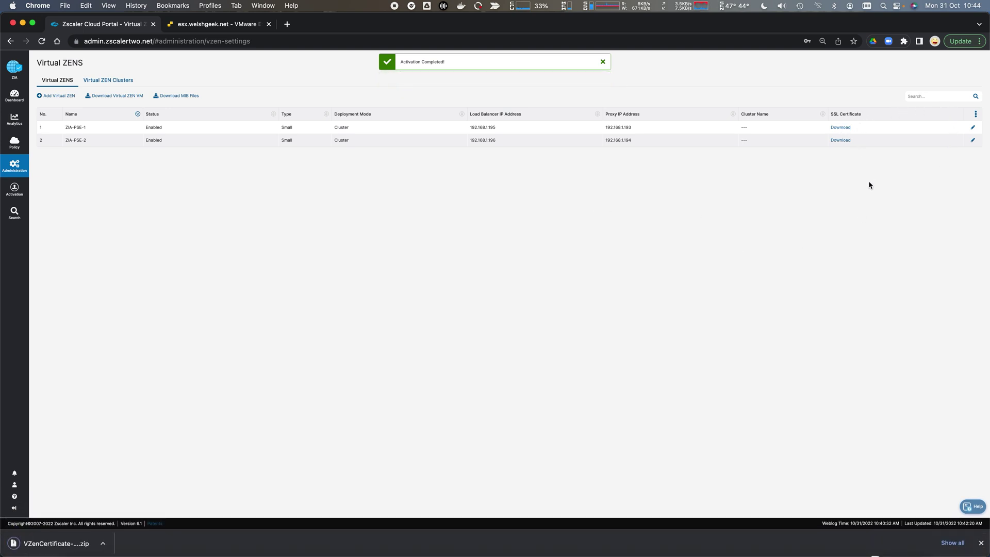
click(840, 141)
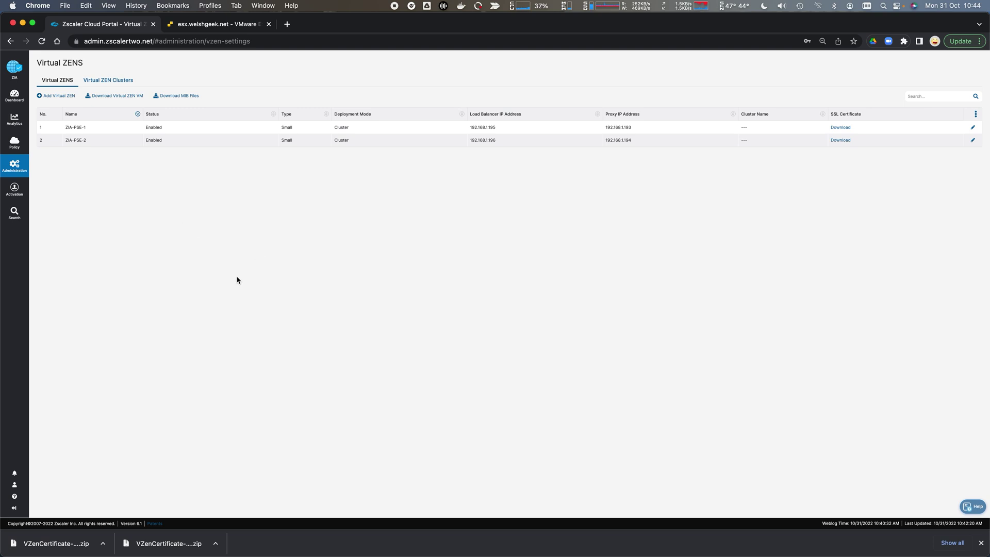
- Create a new Virtual ZEN cluster containing ZIA-PSE-1 and ZIA-PSE-2
click(109, 83)
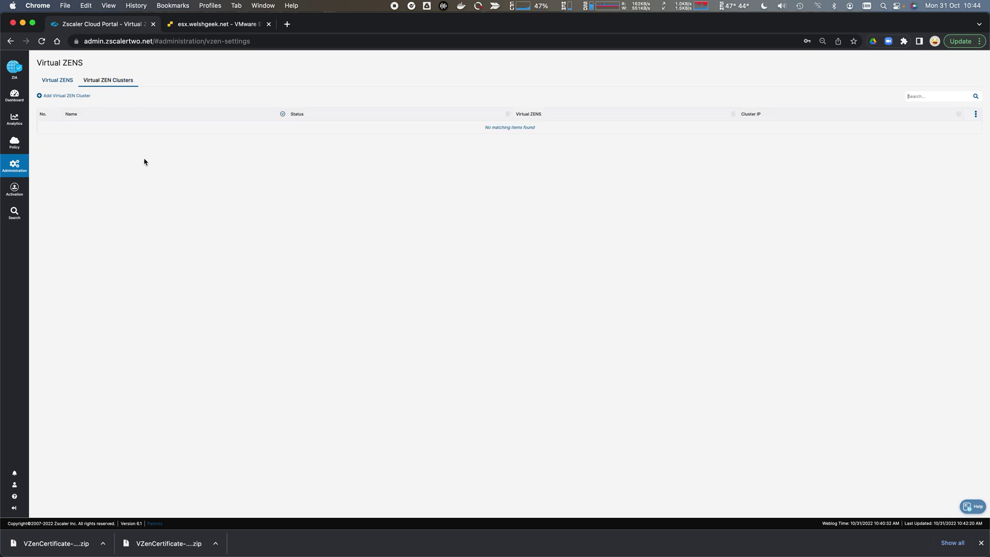
click(71, 97)
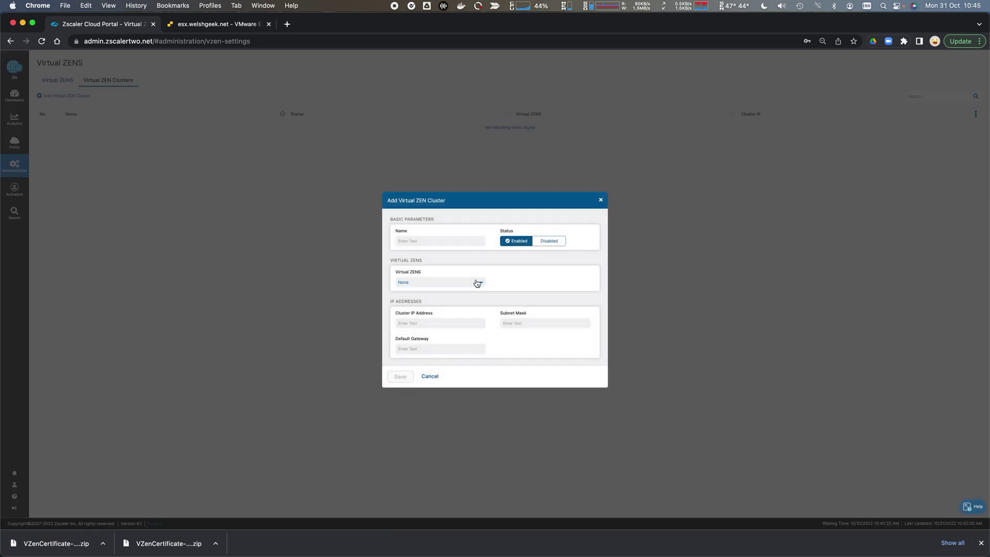
text(z)
click(467, 284)
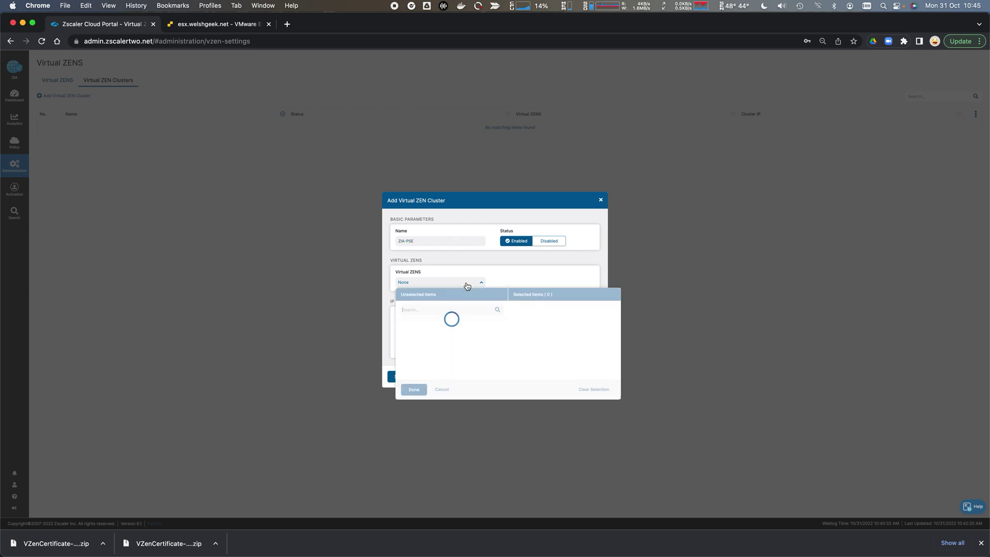
click(404, 326)
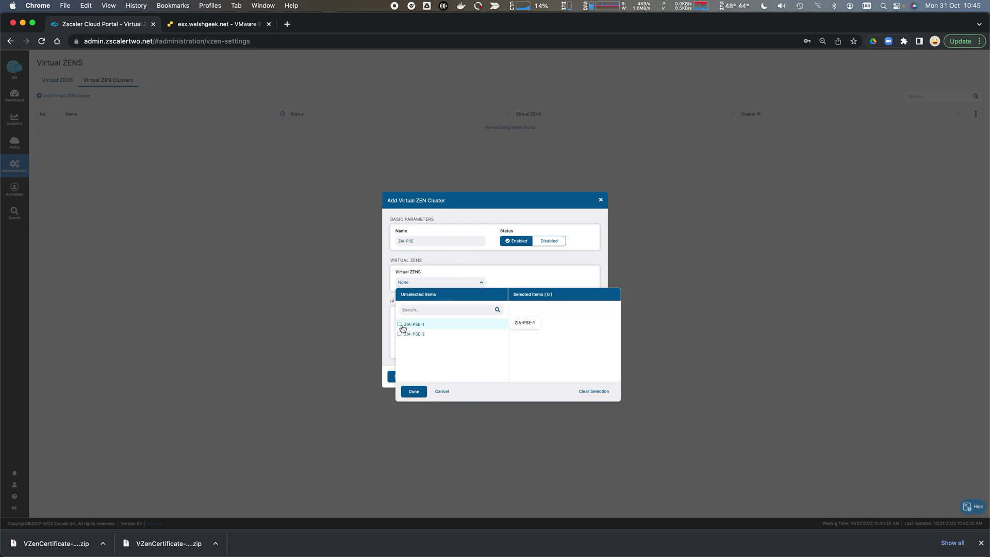
click(467, 284)
click(400, 334)
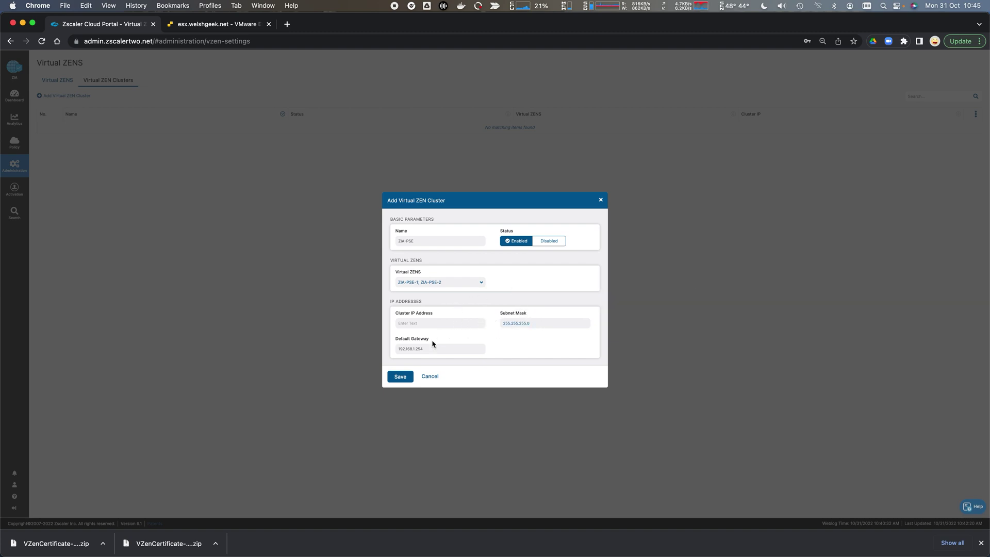
- Set the cluster IP to 192.168.1.190 and save the ZIA-PSE cluster
click(443, 321)
key(super+Tab)
double_click(316, 423)
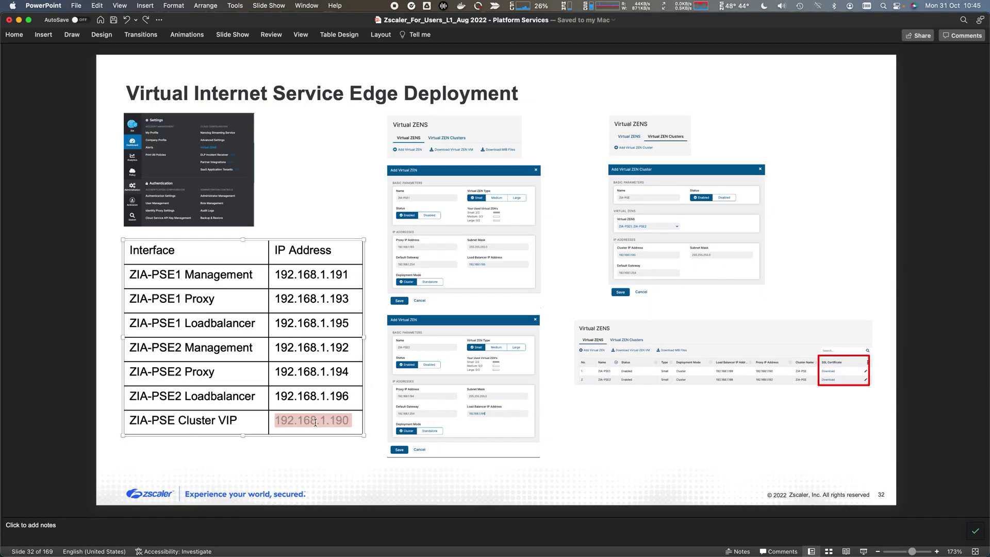
key(super+c)
key(super+Tab)
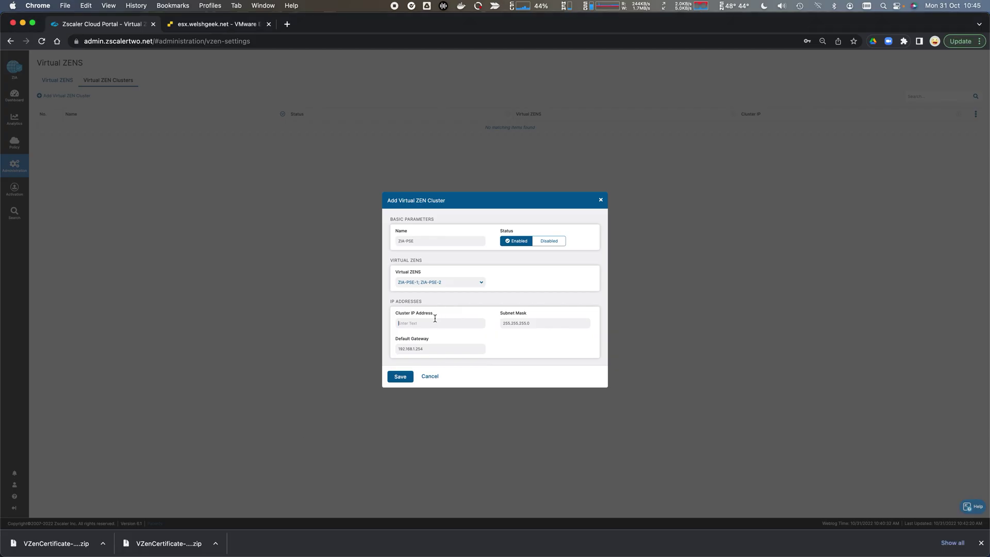
key(super+v)
click(401, 377)
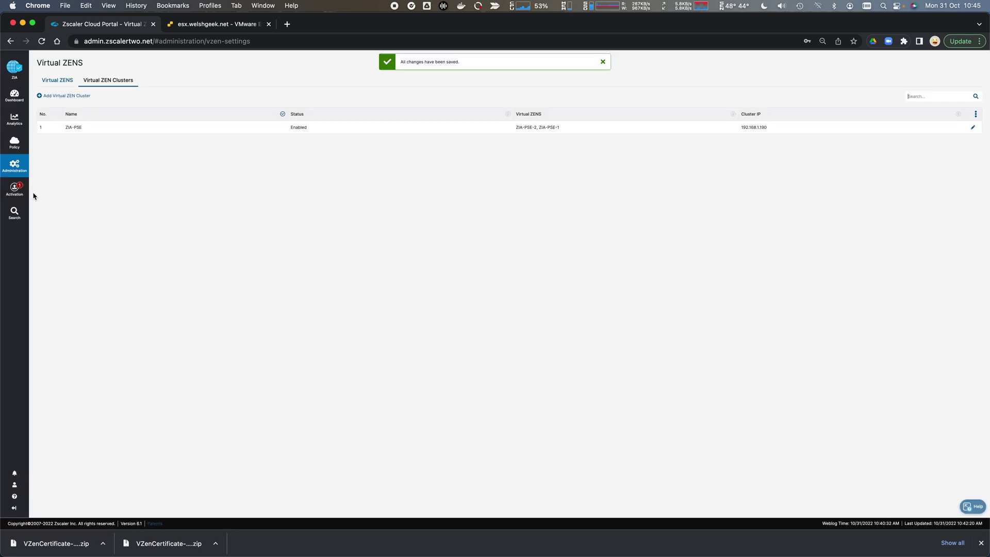
- Activate the cluster change and dismiss the completion notice
click(54, 140)
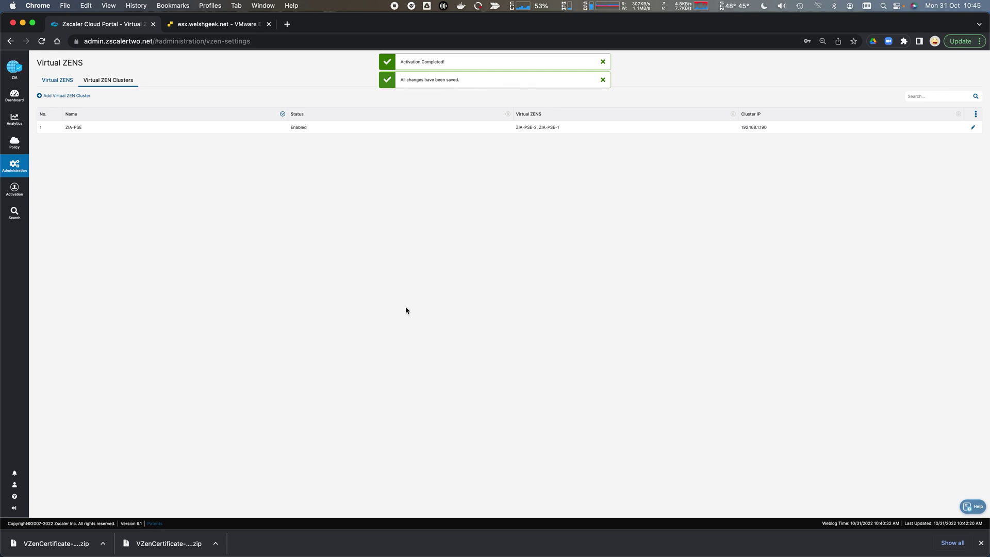
click(602, 63)
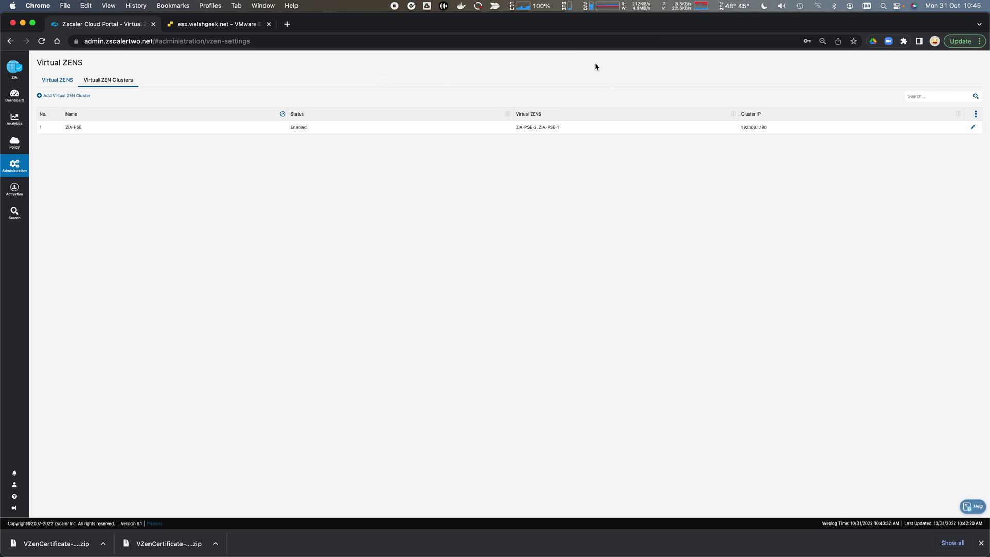
click(202, 25)
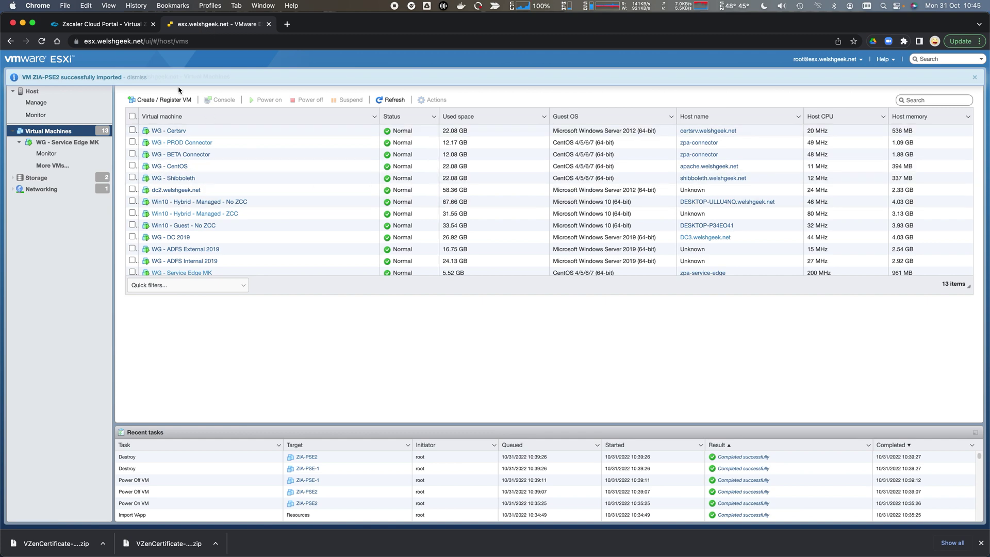
- Deploy VM ZIA-PSE-1 from vzen.ova on datastore1 with default options
click(161, 100)
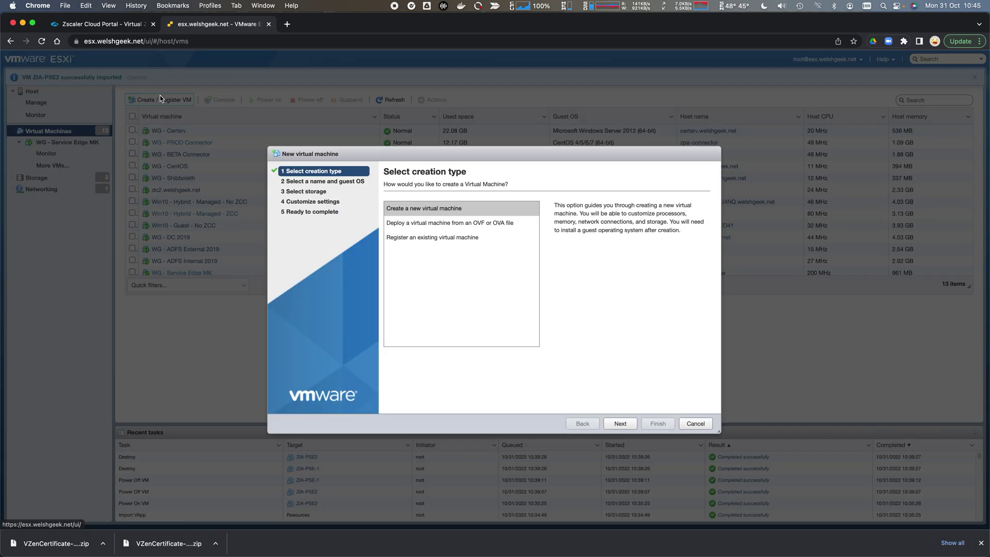
click(506, 225)
click(621, 424)
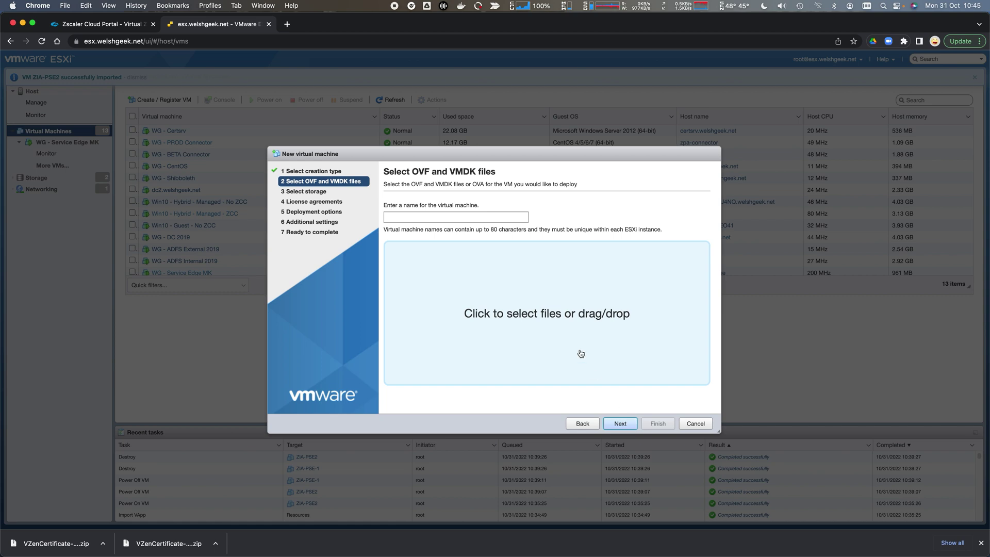
click(479, 217)
text(ZIA)
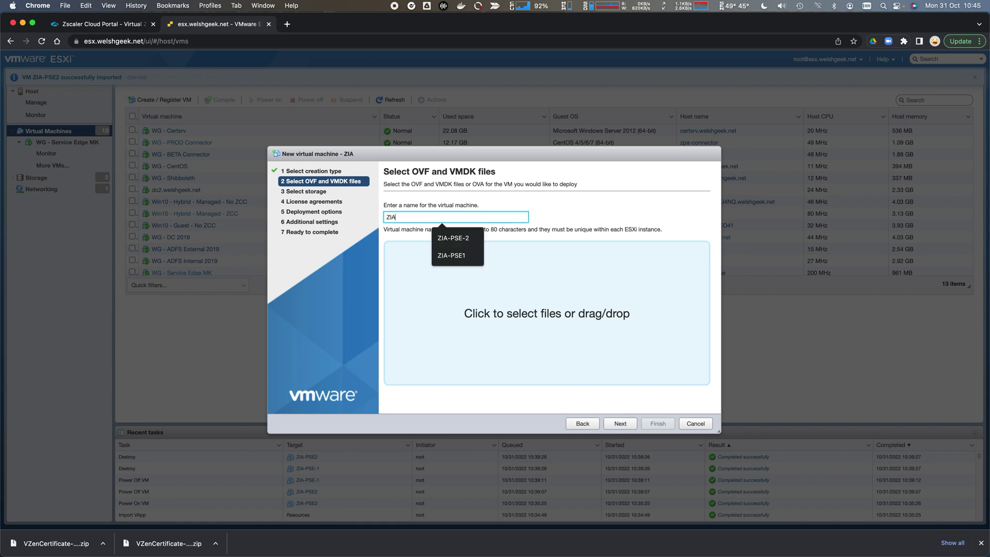
text(-PSE-1)
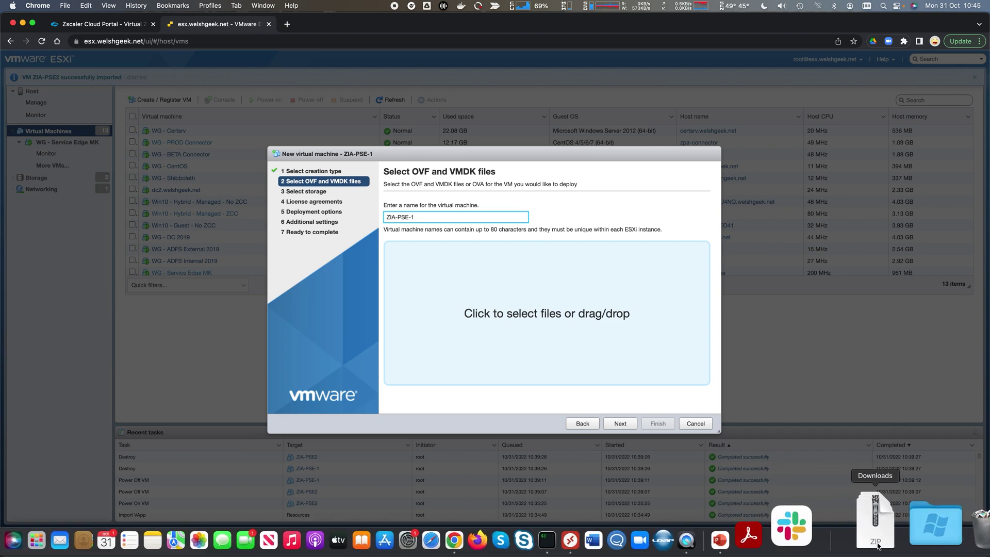
click(900, 540)
drag(904, 373, 666, 330)
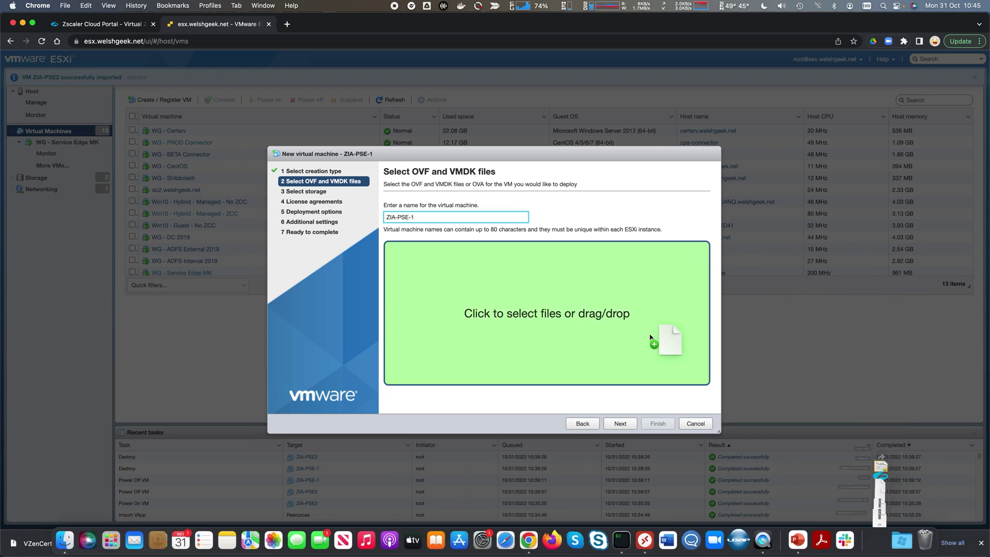
click(621, 423)
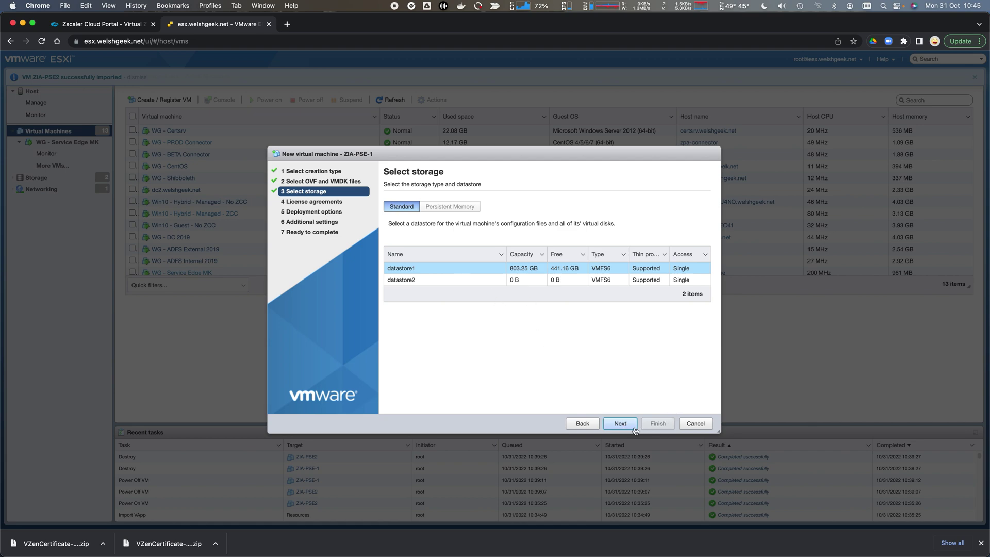
click(620, 424)
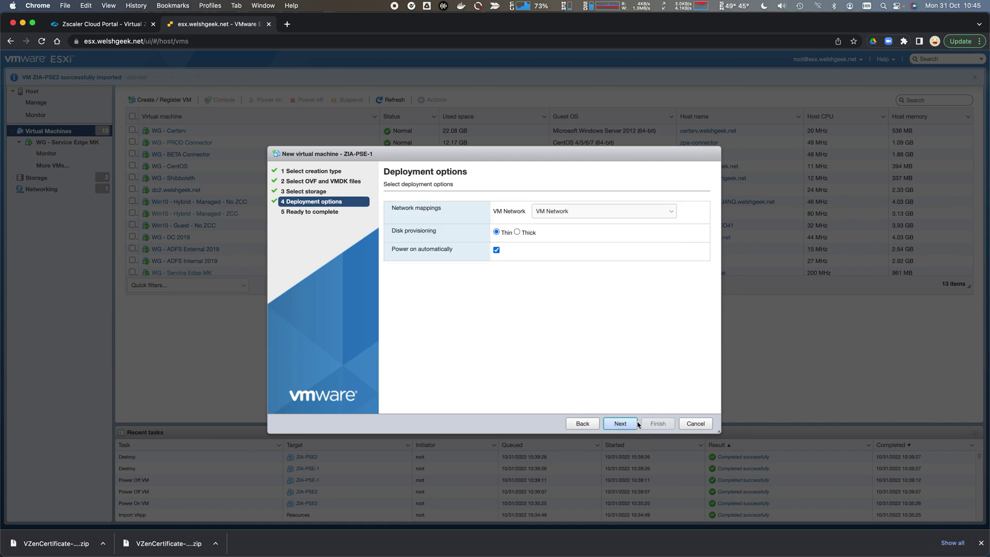
click(617, 425)
click(664, 428)
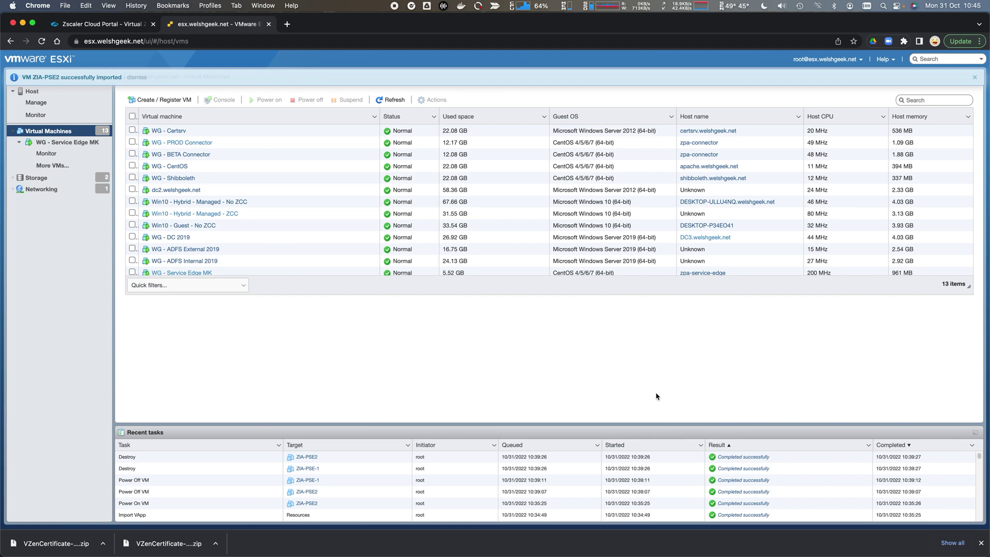
- Deploy VM ZIA-PSE-2 from vzen.ova with default storage and options
click(162, 100)
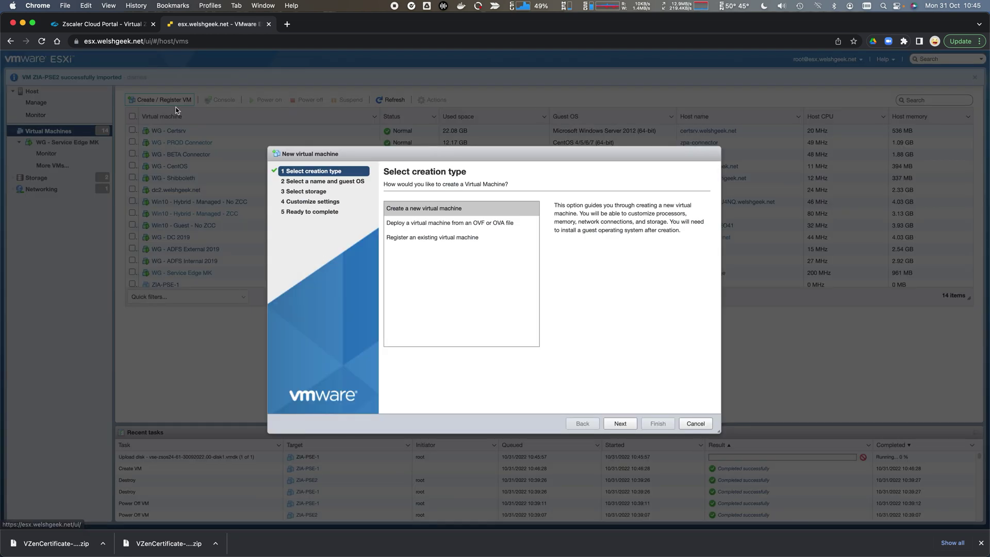
click(449, 223)
click(620, 423)
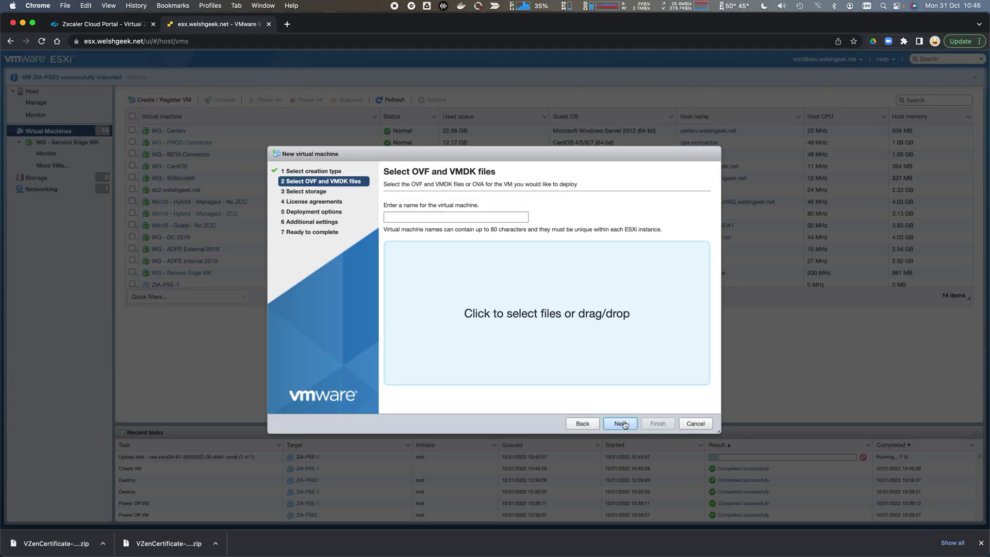
click(446, 215)
text(ZI)
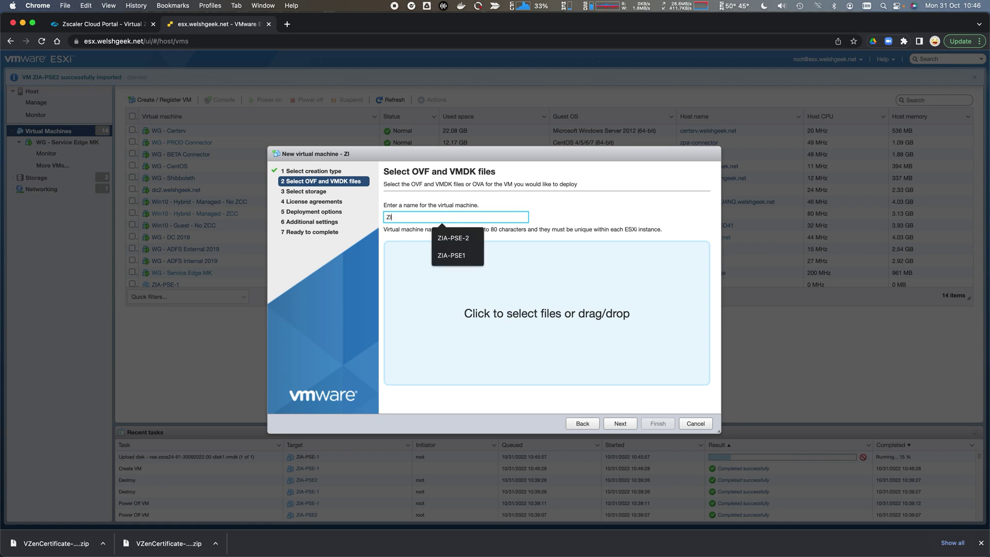
text(A-PSE-2)
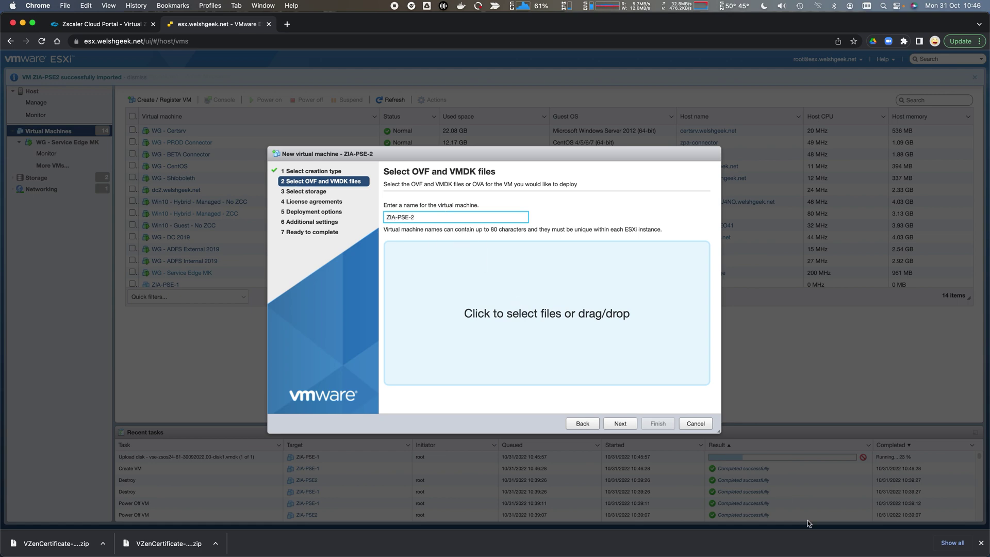
click(900, 540)
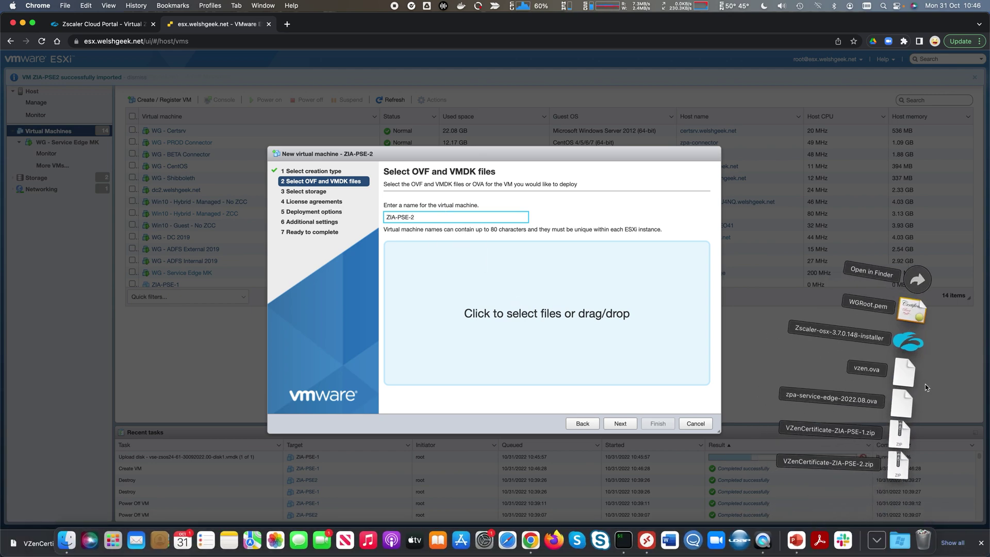
drag(908, 377, 570, 321)
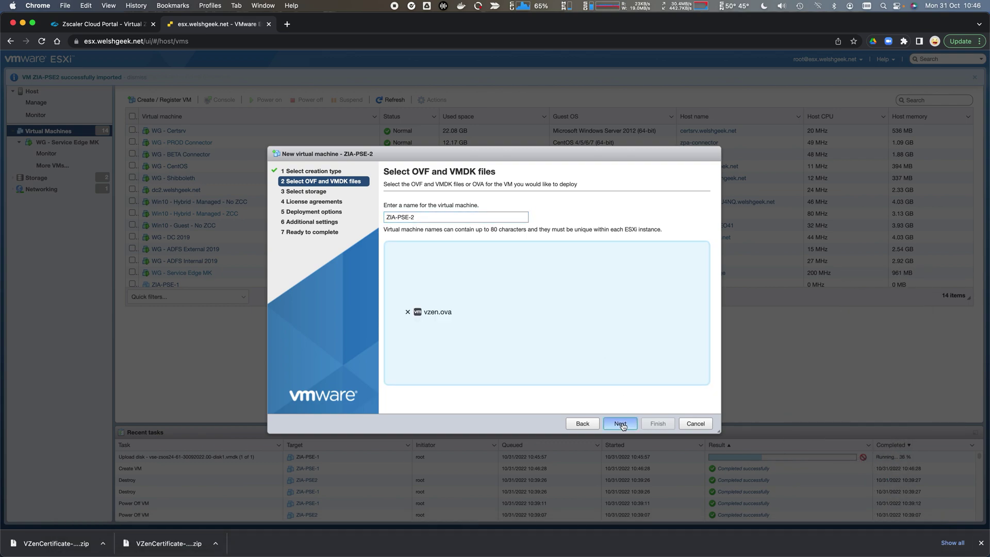
click(620, 424)
click(620, 423)
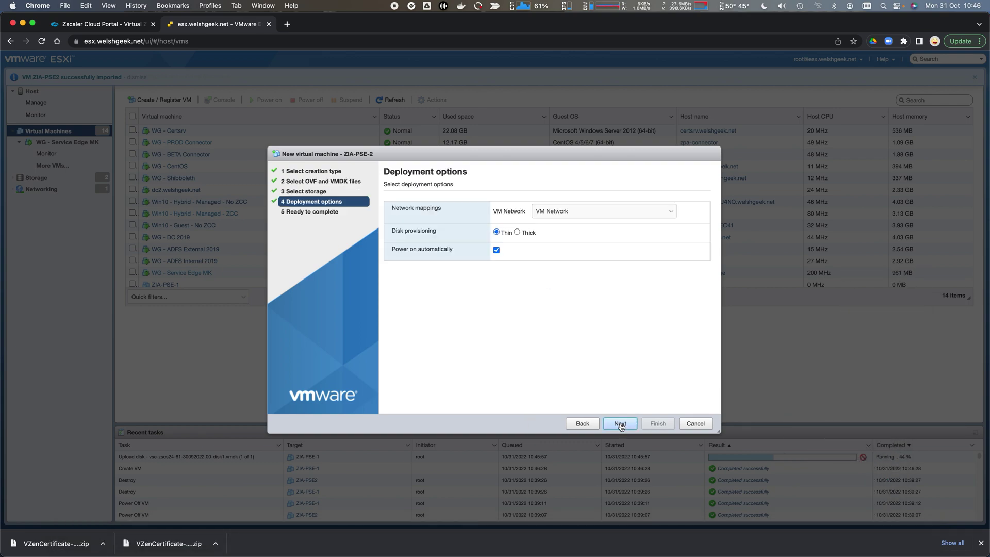
click(621, 424)
click(658, 423)
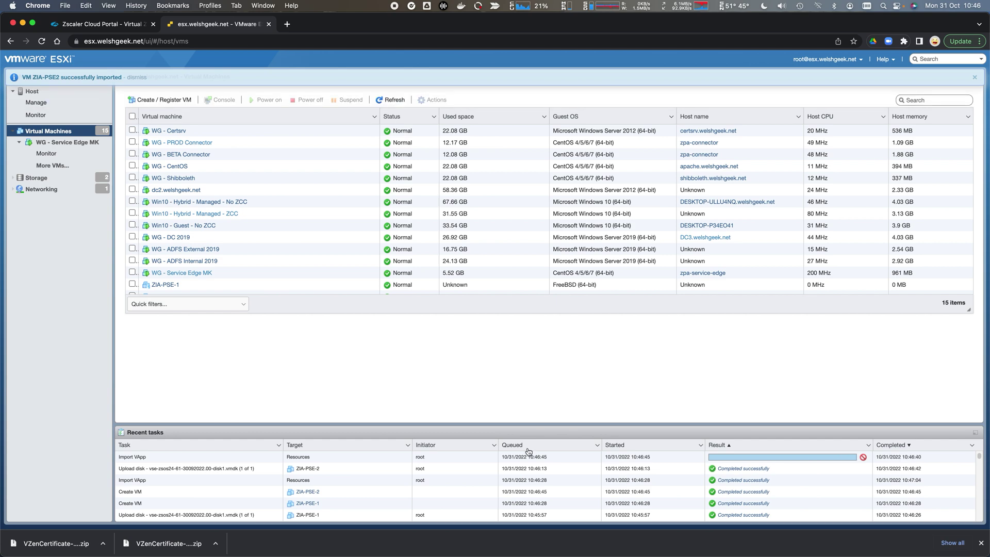
click(266, 287)
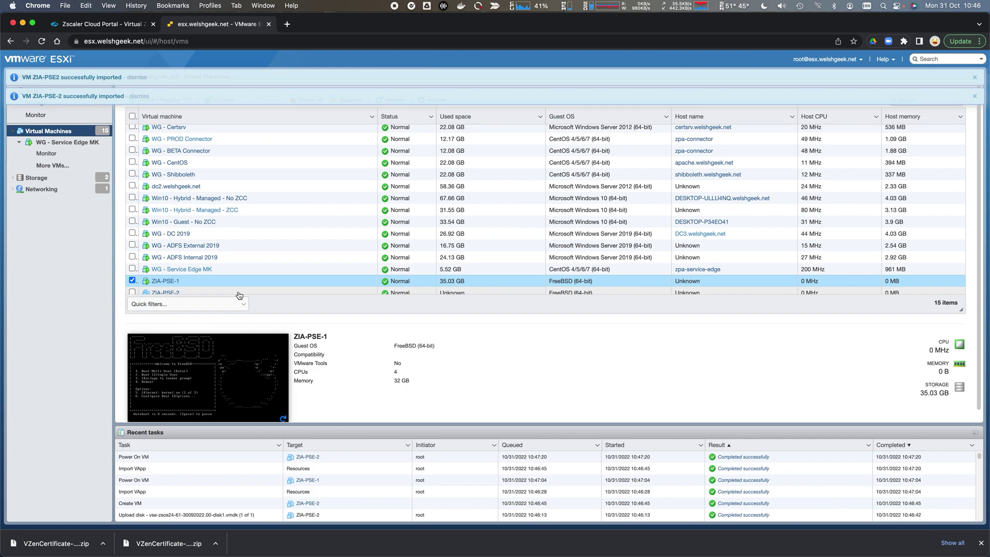
- Open the ZIA-PSE-1 and ZIA-PSE-2 consoles side by side to watch them boot
click(214, 293)
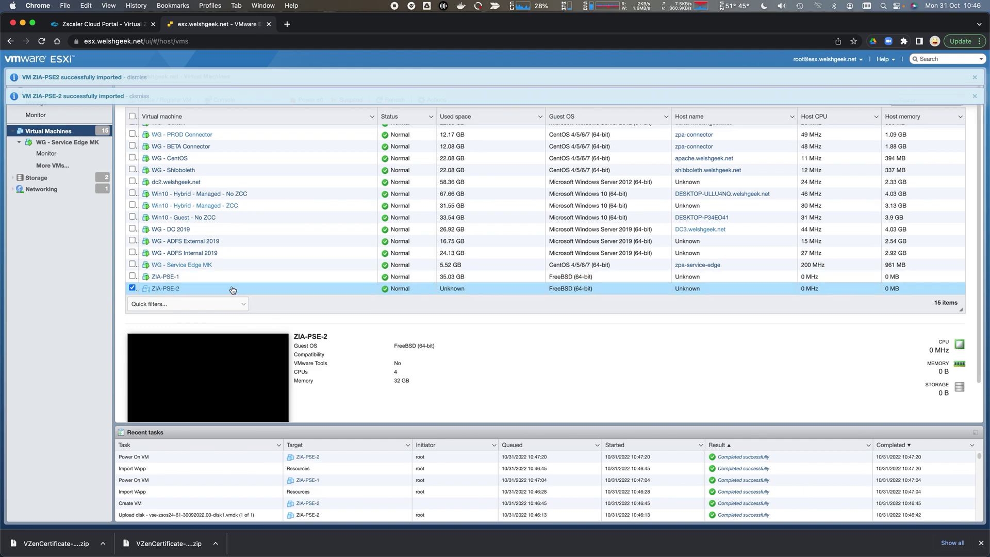
click(132, 289)
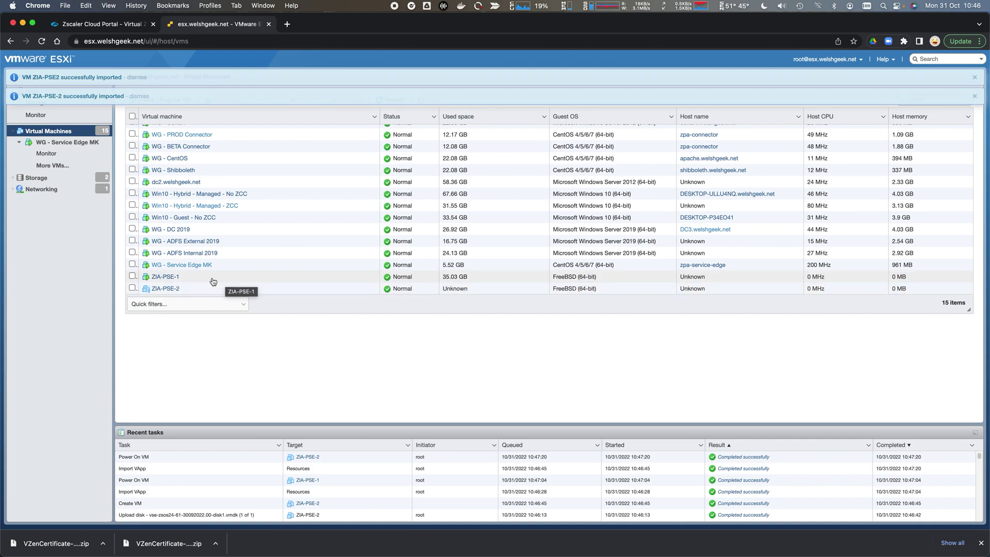
click(213, 282)
click(217, 373)
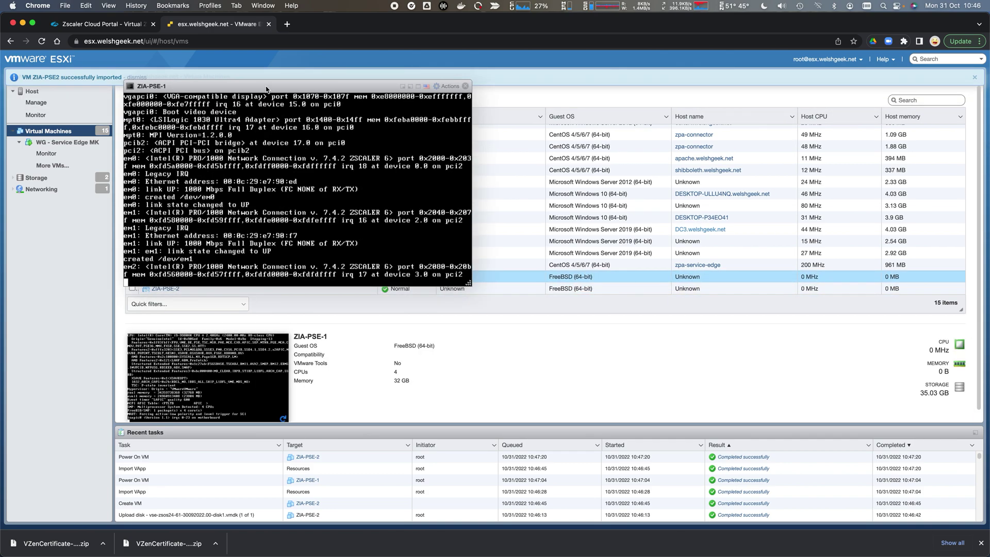
click(296, 289)
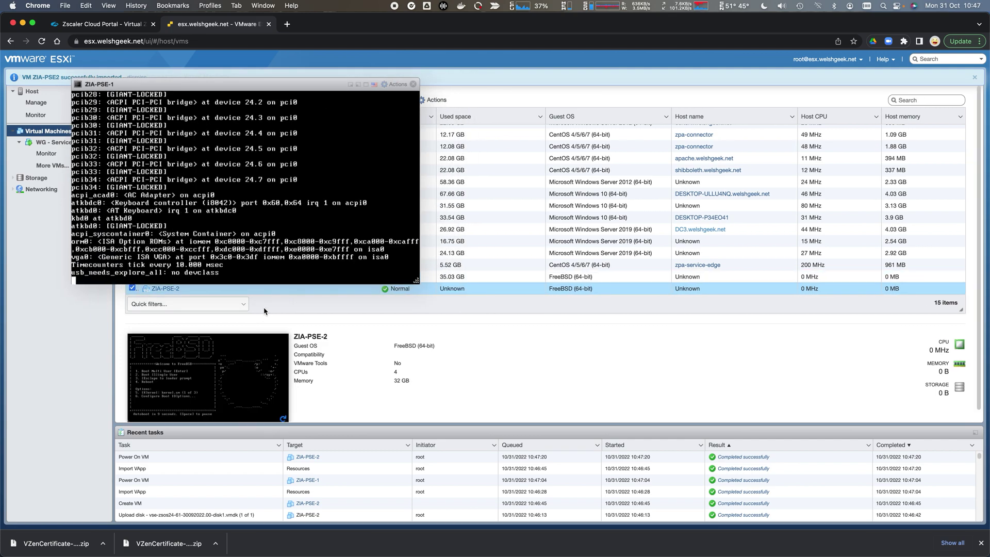
click(207, 376)
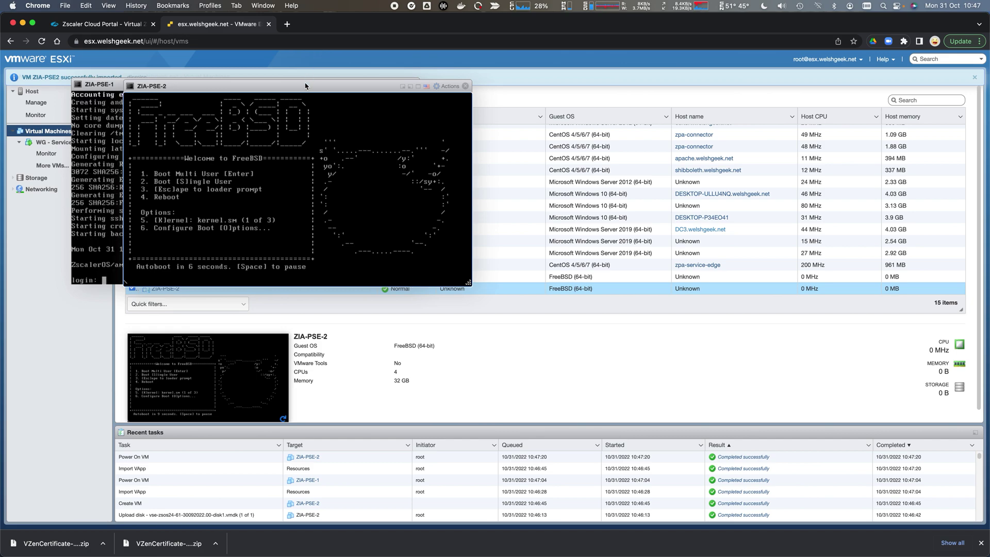
mouse_move(294, 85)
mouse_down()
mouse_move(634, 84)
mouse_move(591, 84)
mouse_up()
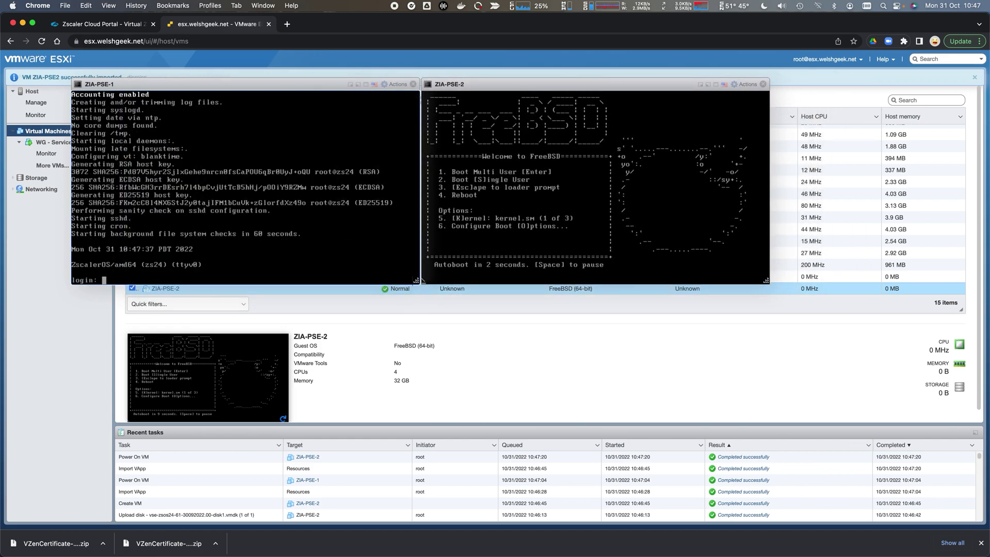
- Log in to ZIA-PSE-1 as zsroot and run 'sudo vzen configure-network'
text(zsroot)
key(Return)
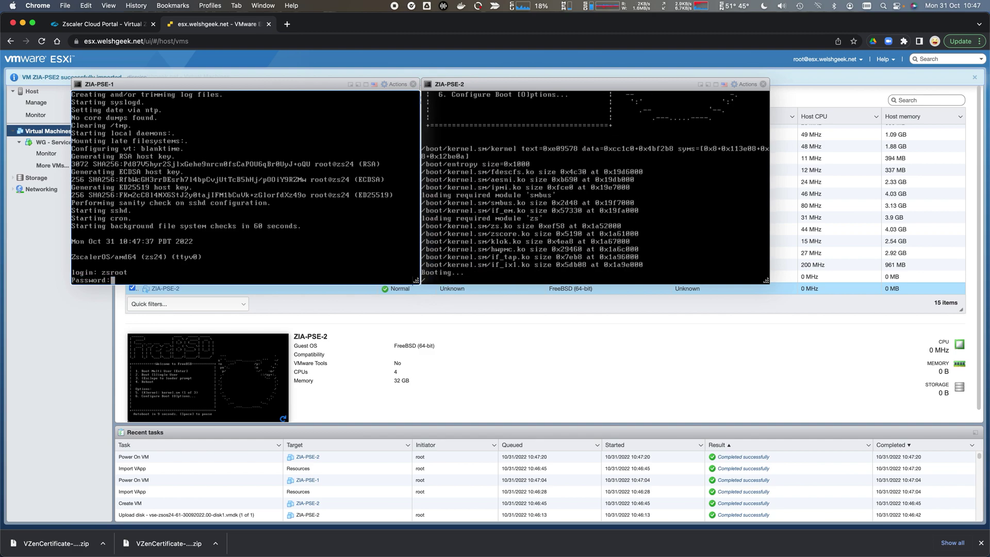
key(Return)
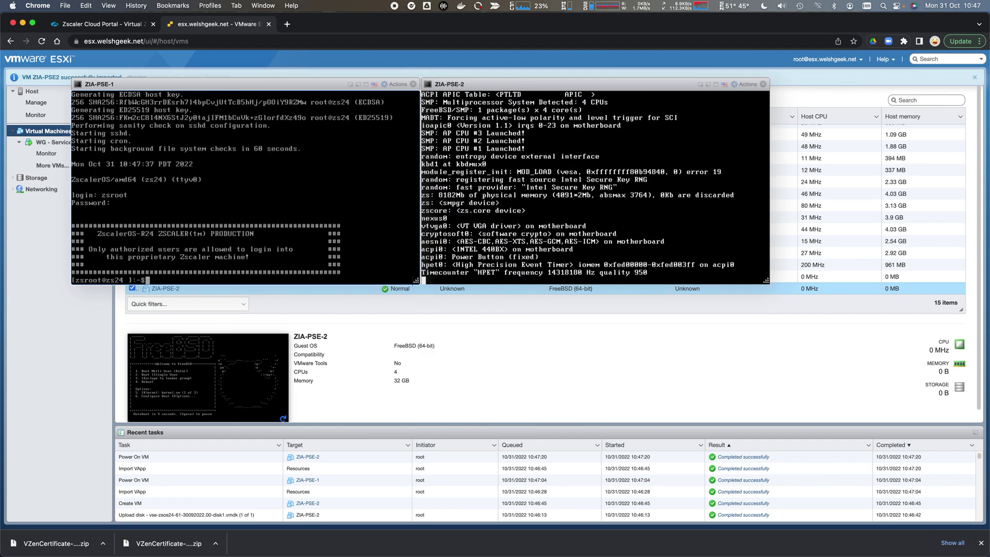
text(sudo vze)
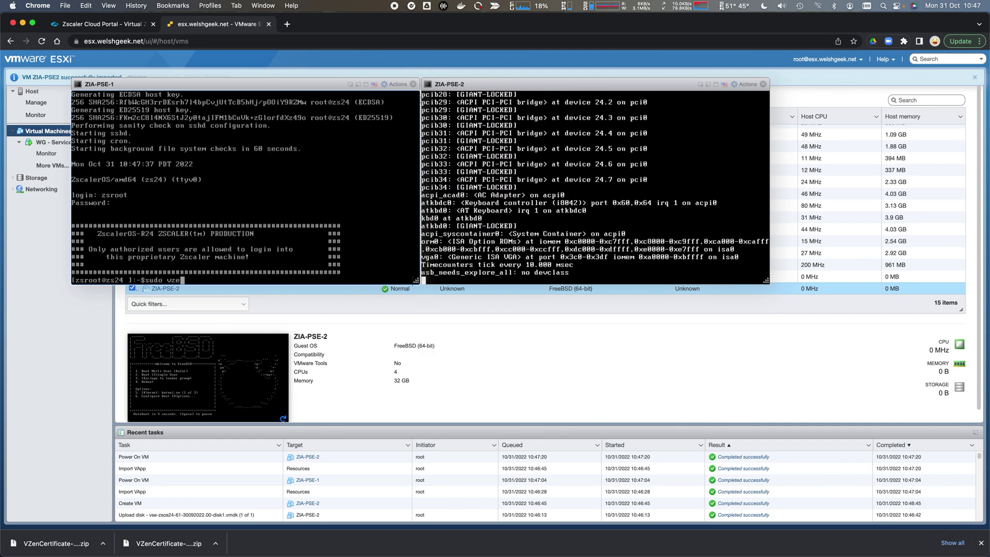
text(n configure-)
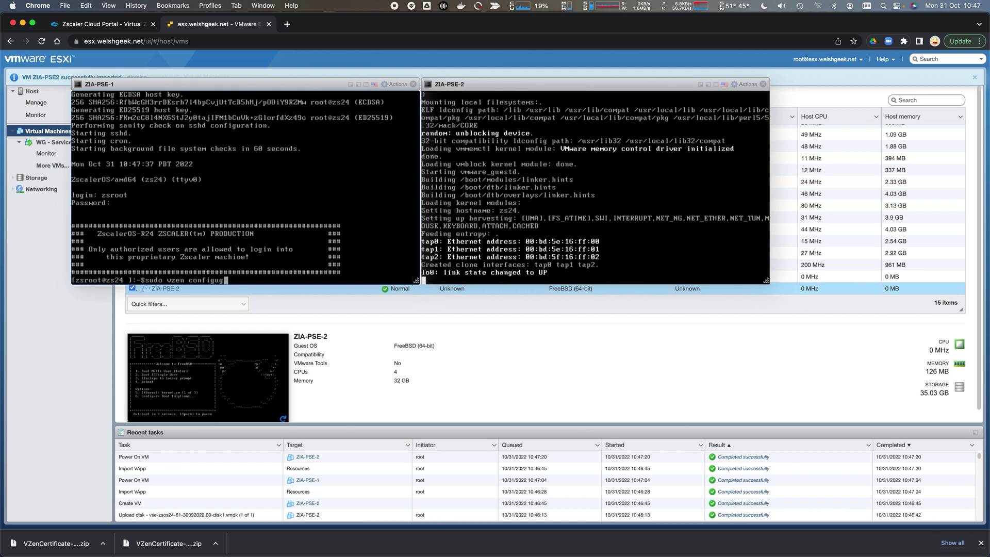
text(networ)
key(BackSpace)
key(BackSpace)
key(BackSpace)
key(BackSpace)
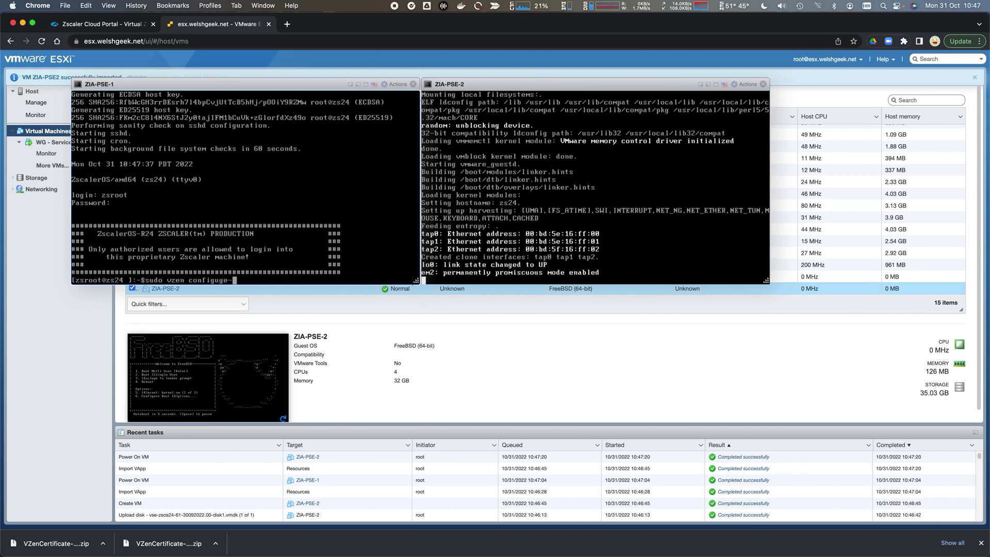
key(BackSpace)
key(BackSpace)
key(BackSpace)
key(BackSpace)
text(re-netw)
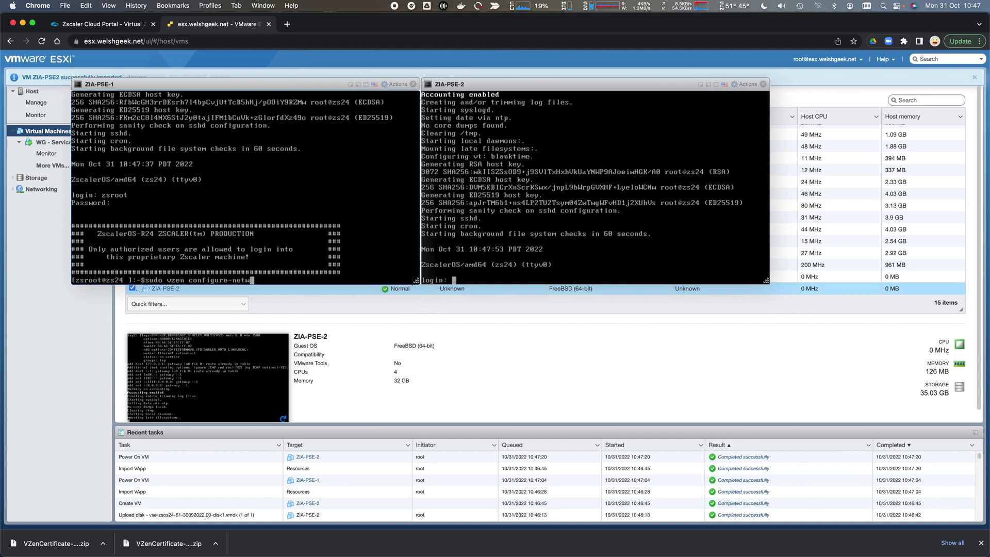
text(ork)
key(Return)
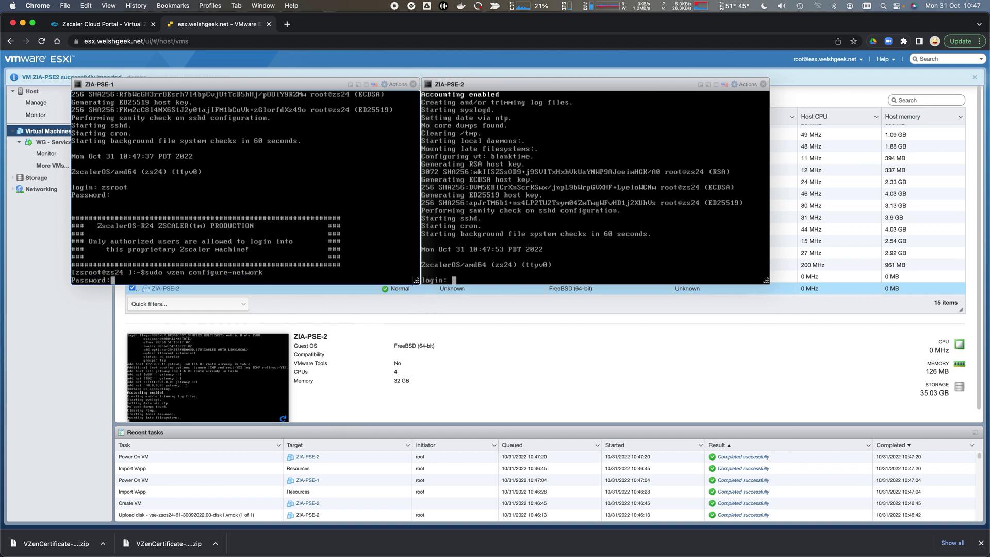
- Set nameserver 192.168.1.2 and management address 192.168.1.191/24
key(Return)
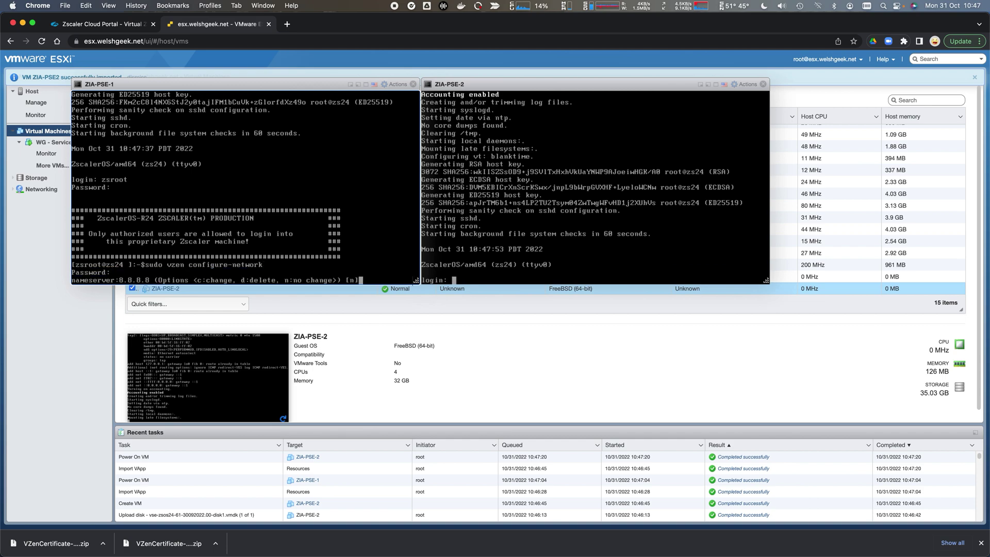
text(192.168)
text(.1.2)
key(Return)
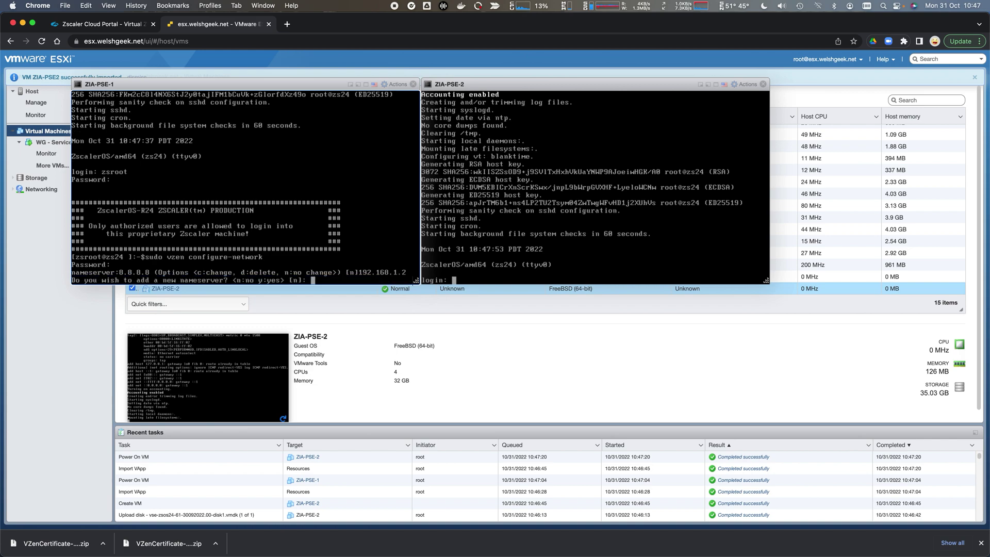
key(Return)
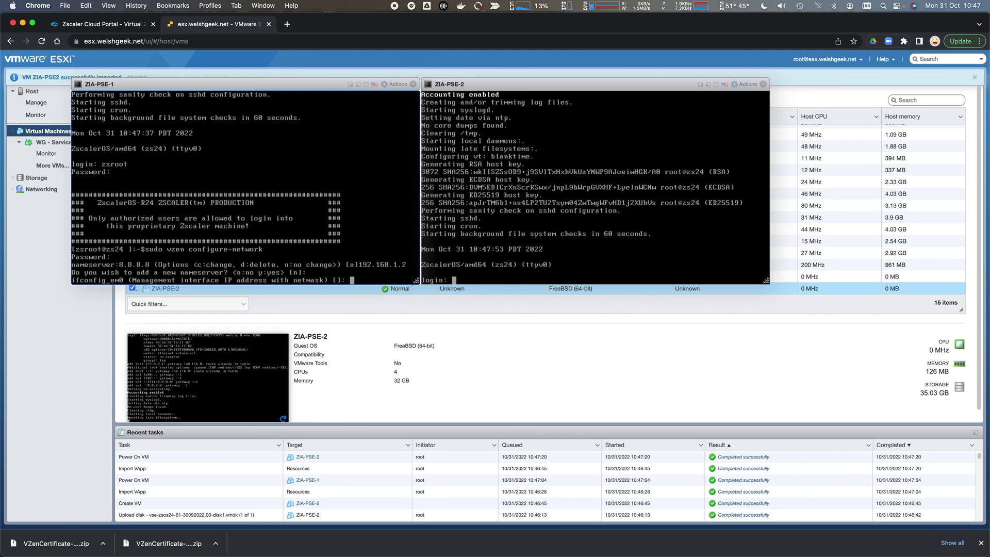
key(super+Tab)
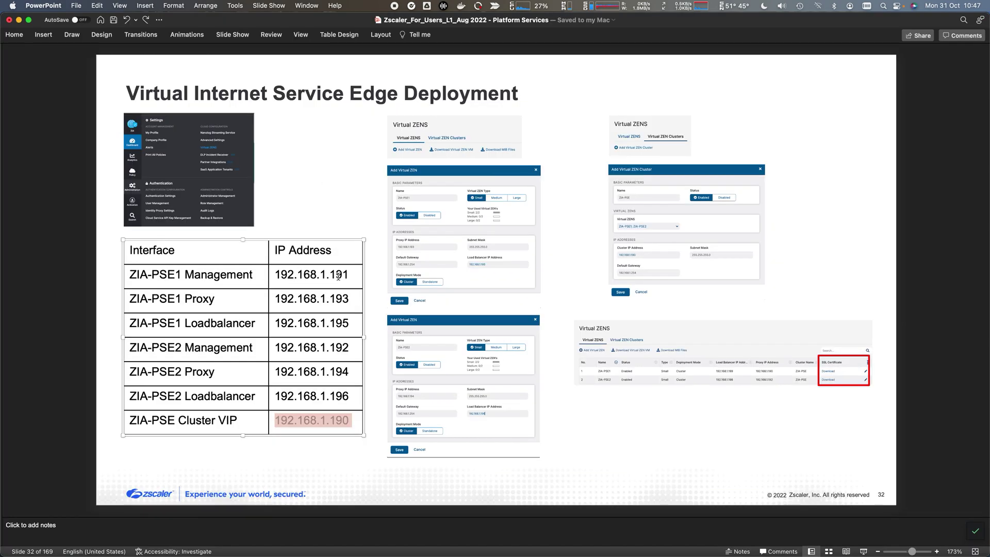
key(super+Tab)
text(19)
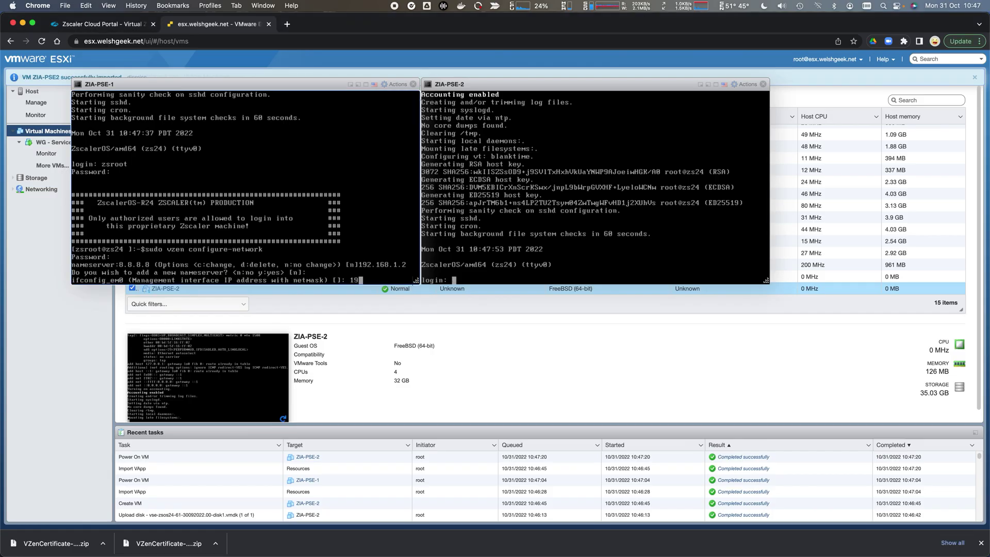
text(2.168.1.192)
key(BackSpace)
text(1)
text(/24)
key(Return)
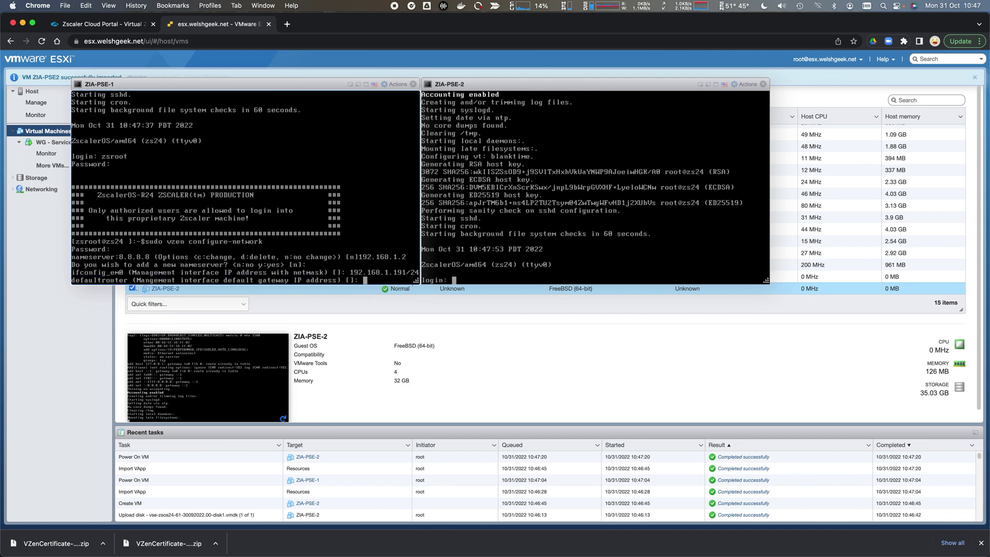
- Set default gateway 192.168.1.254 and hostname zia-pse-1, applying the settings
text(192)
text(.168.1.2)
text(54)
key(Return)
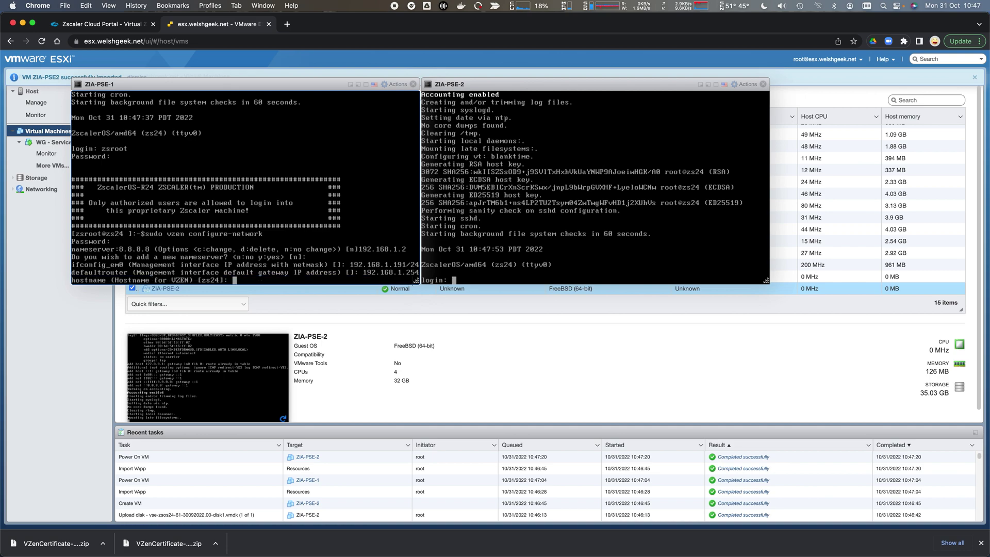
text(zia-pse-1)
key(Return)
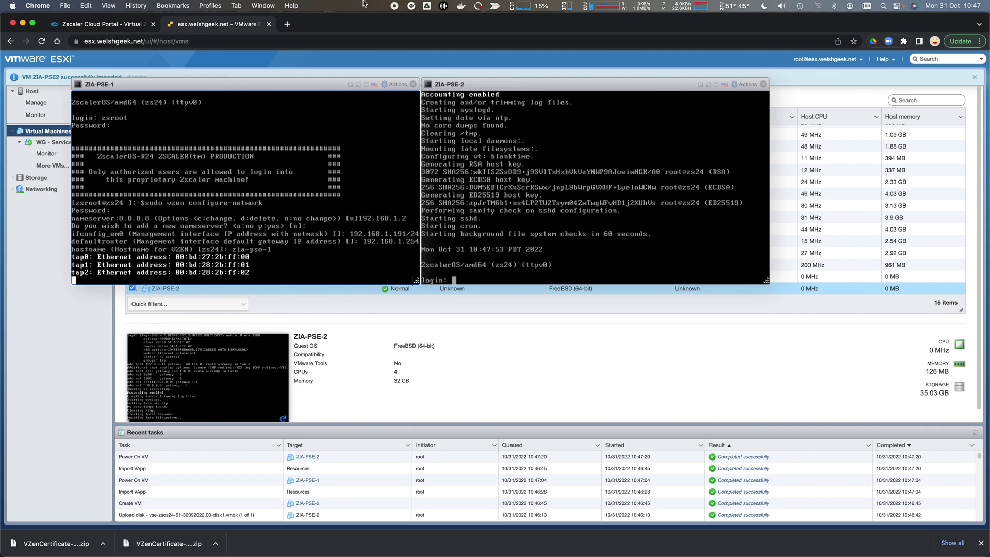
- Log in to ZIA-PSE-2 as zsroot and run 'sudo vzen configure-network'
text(zs)
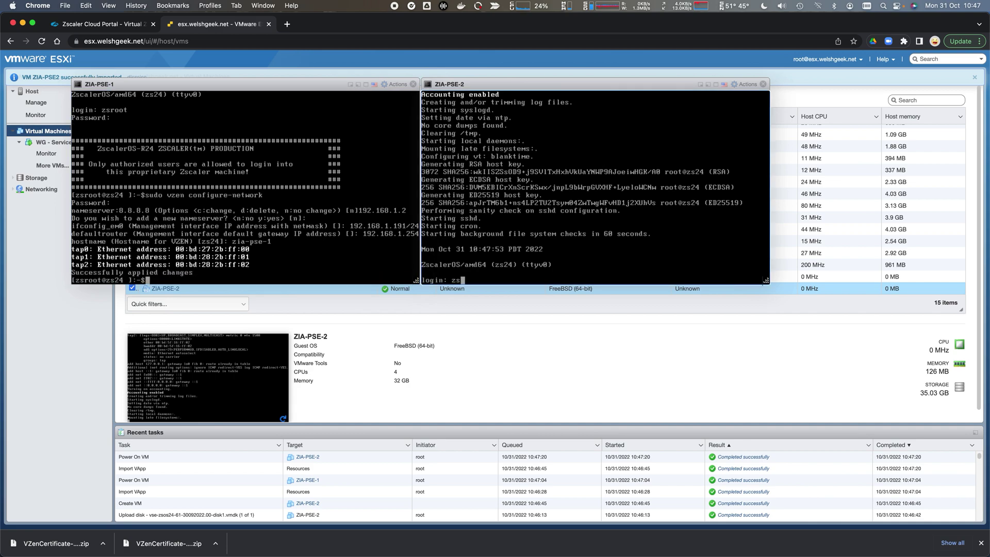
text(root)
key(Return)
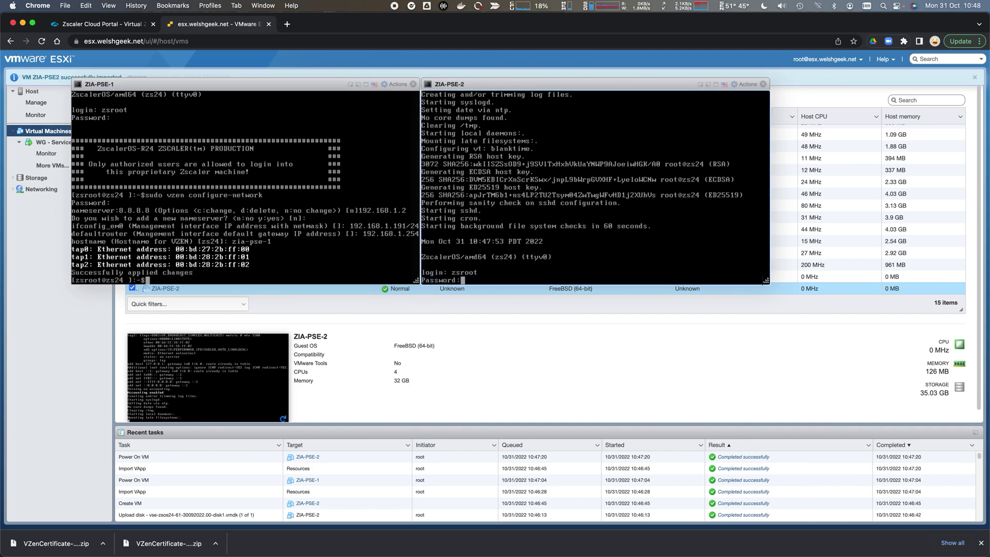
key(Return)
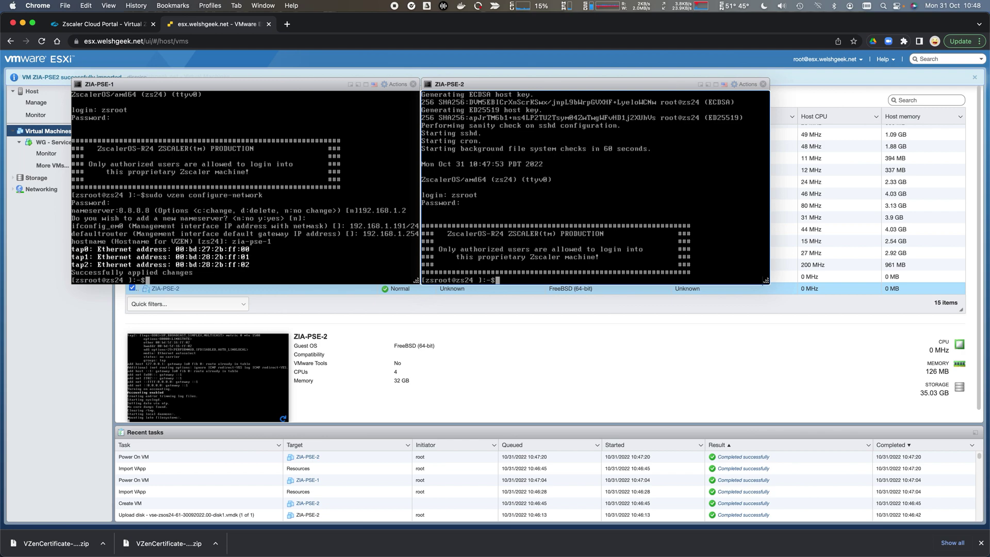
text(sudo vzen cofn)
key(BackSpace)
key(BackSpace)
text(figu)
text(re-network)
key(Return)
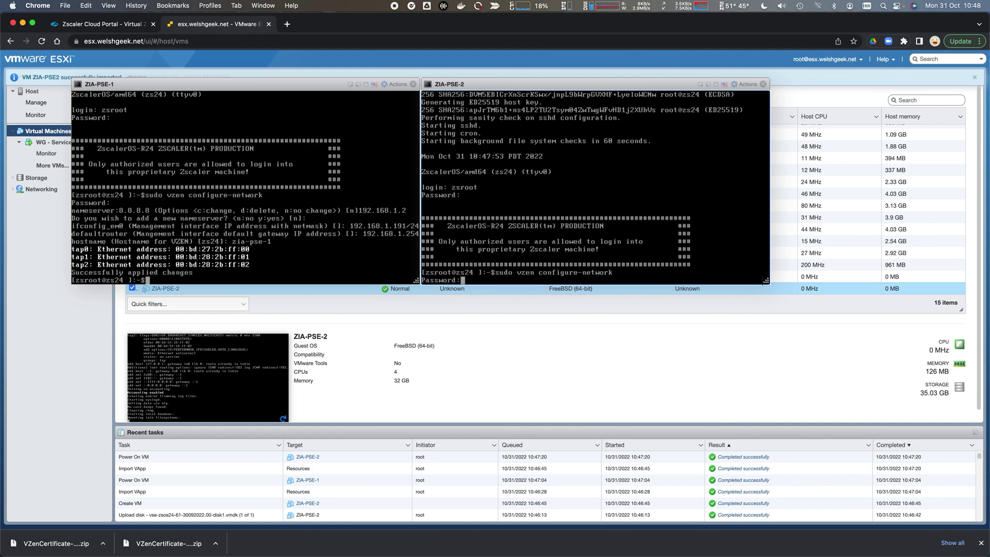
- Set nameserver 192.168.1.2 and management address 192.168.1.192/24
key(Return)
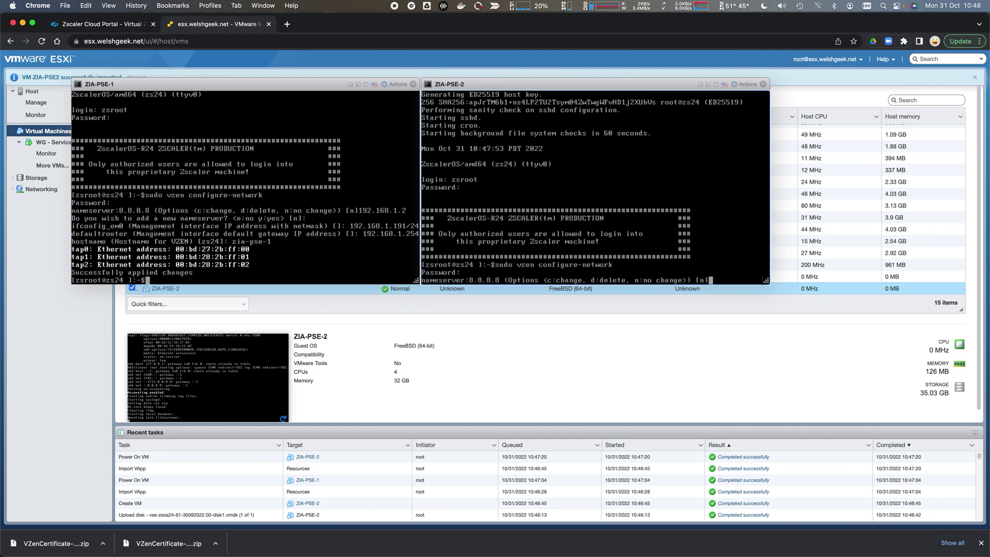
text(192.168.1)
text(.2)
key(Return)
key(Return)
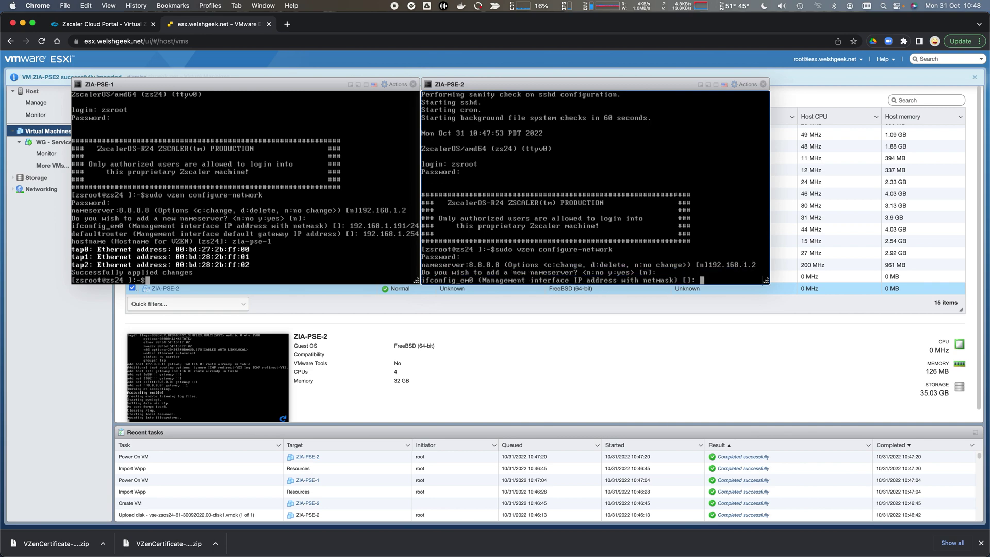
text(192.168.1.)
key(super+Tab)
key(super+Tab)
text(19)
text(2/2)
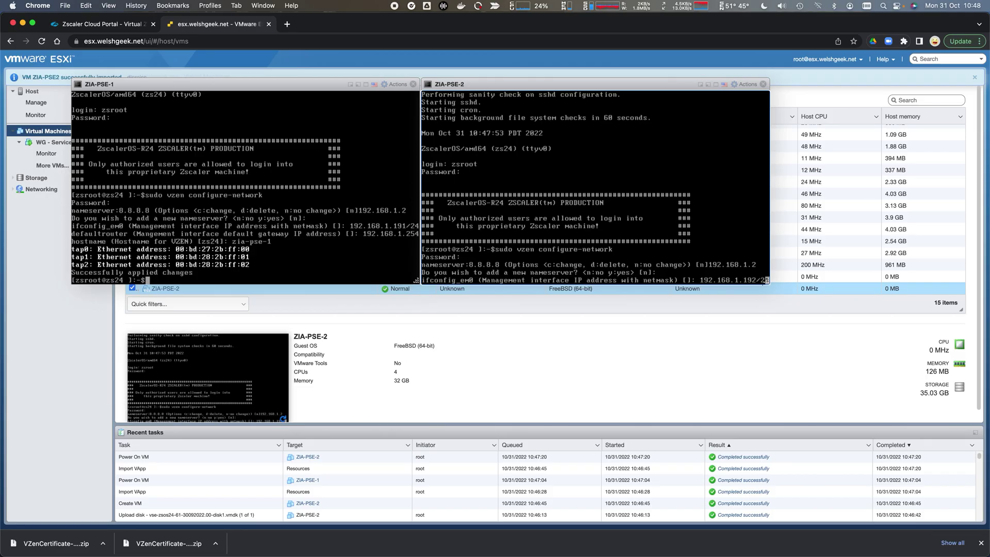
text(4)
key(Return)
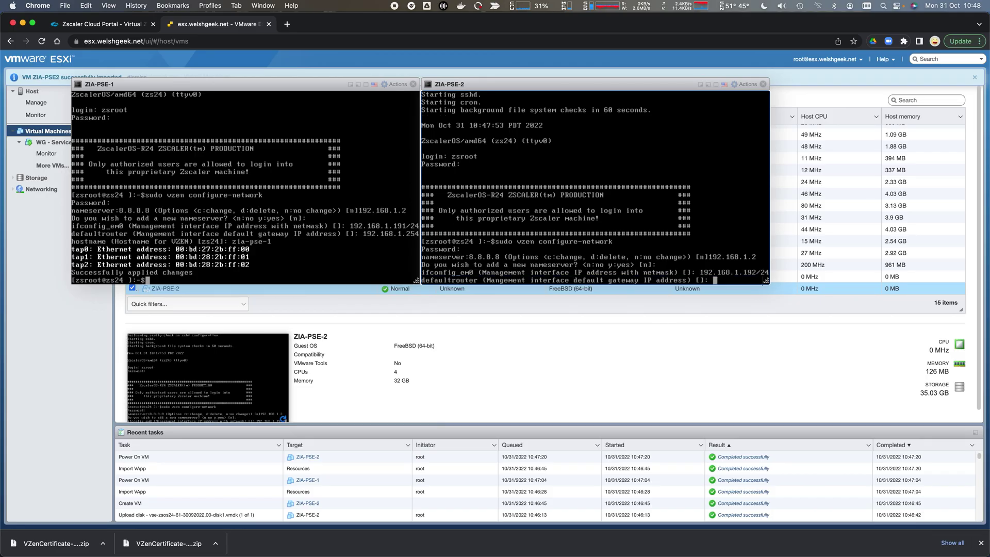
- Set default gateway 192.168.1.254 and hostname zia-pse-2, applying the settings
text(192.168.)
text(1.)
text(254)
key(Return)
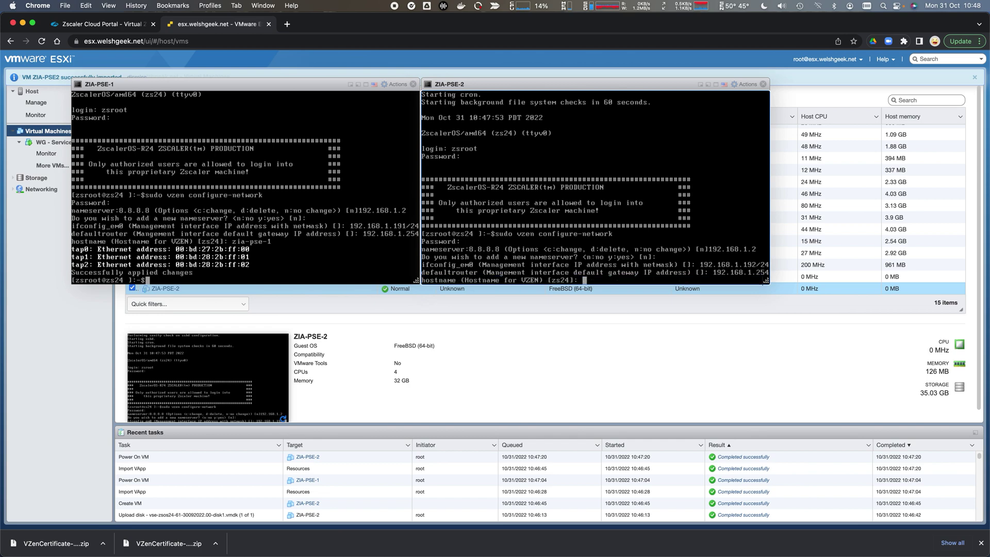
text(zia-)
text(pse-2)
key(Return)
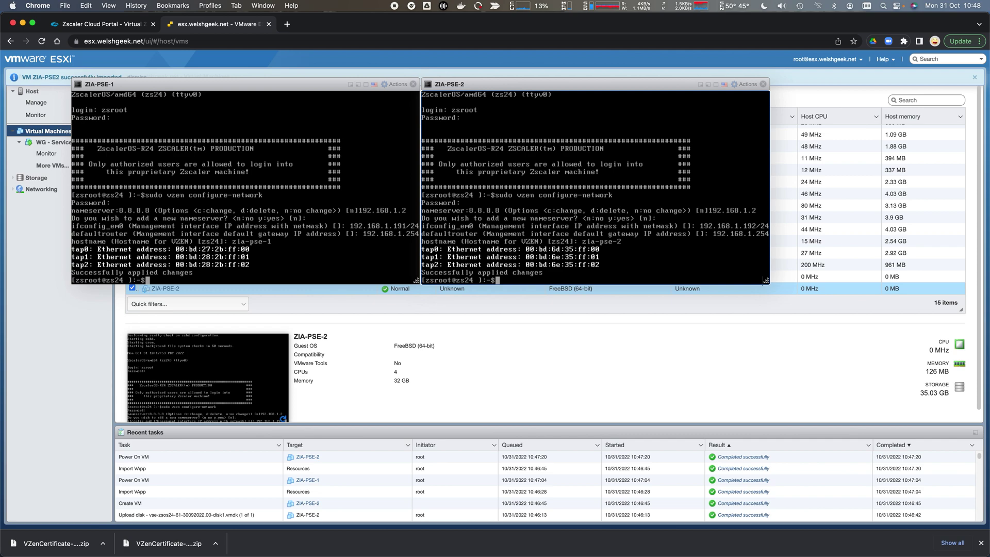
- Exit the root shell, the remote SSH connection and the local terminal session
key(super+Tab)
key(super+Tab)
key(super+Tab)
key(super+Tab)
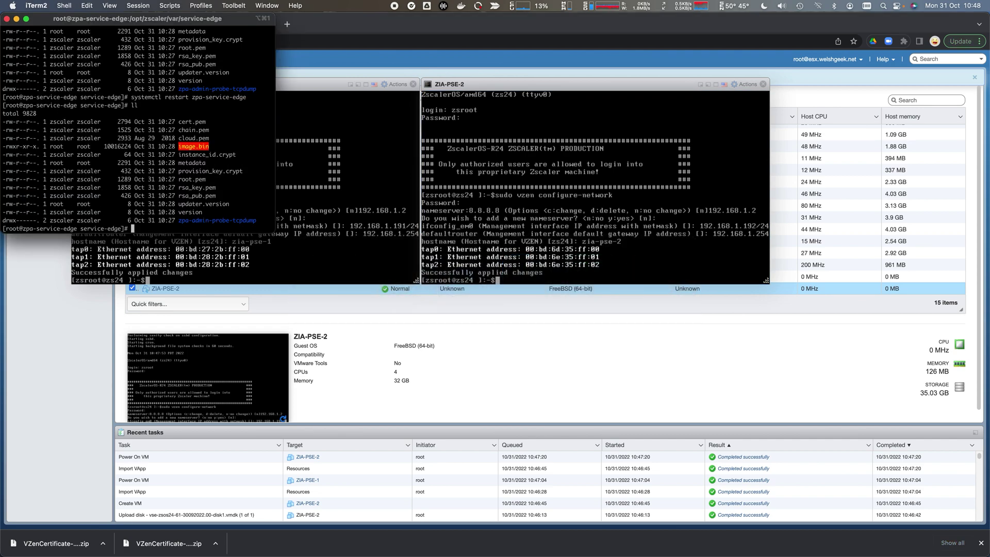
text(exit)
key(Return)
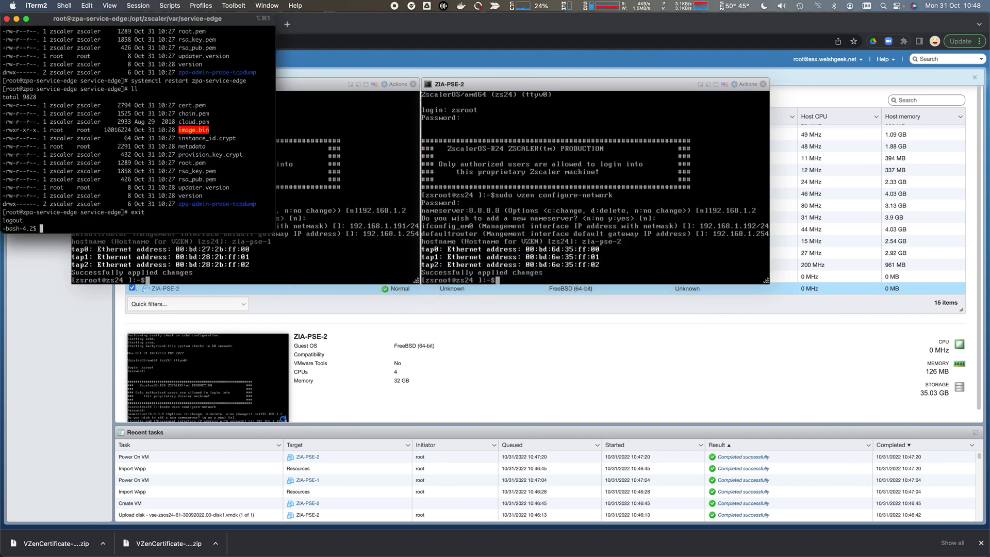
text(exit)
key(Return)
text(exit)
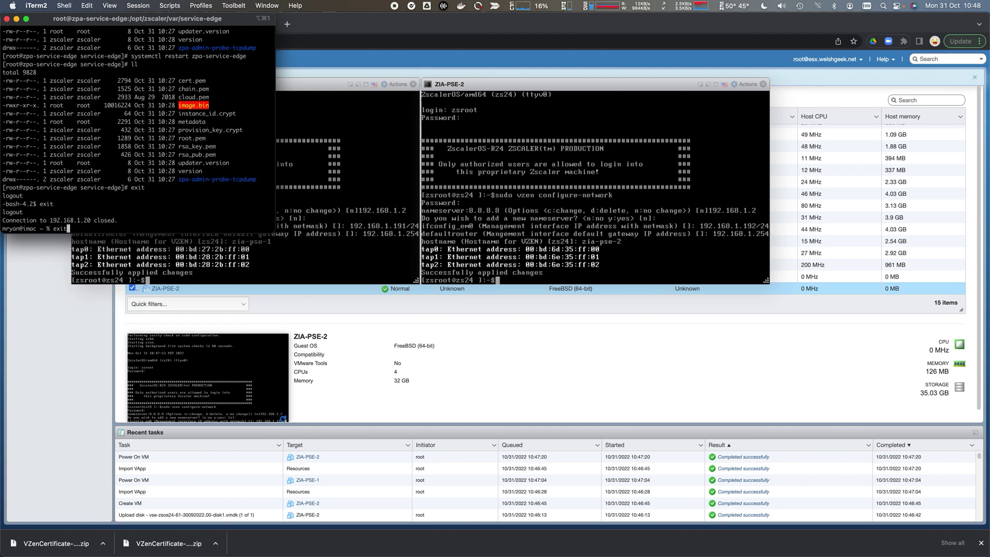
key(Return)
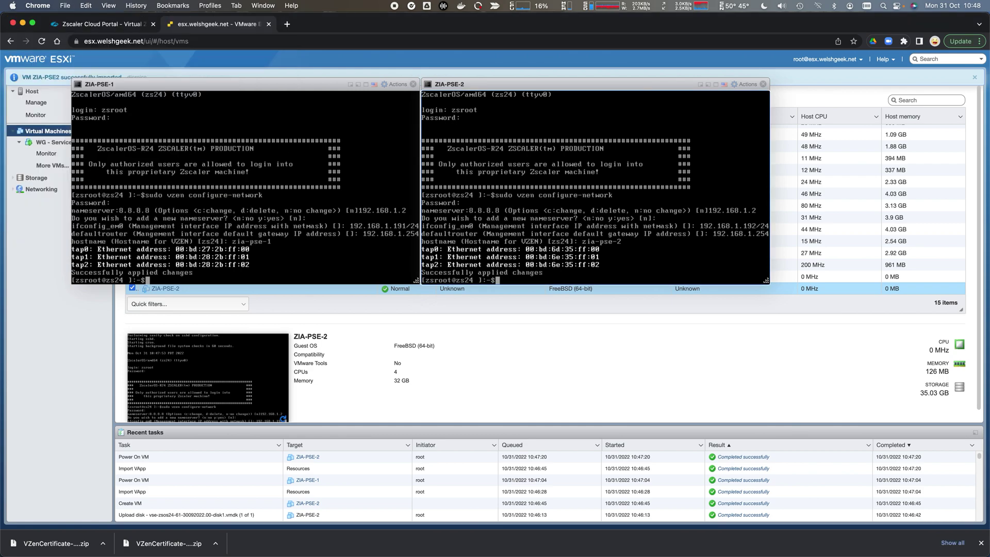
key(super+Tab)
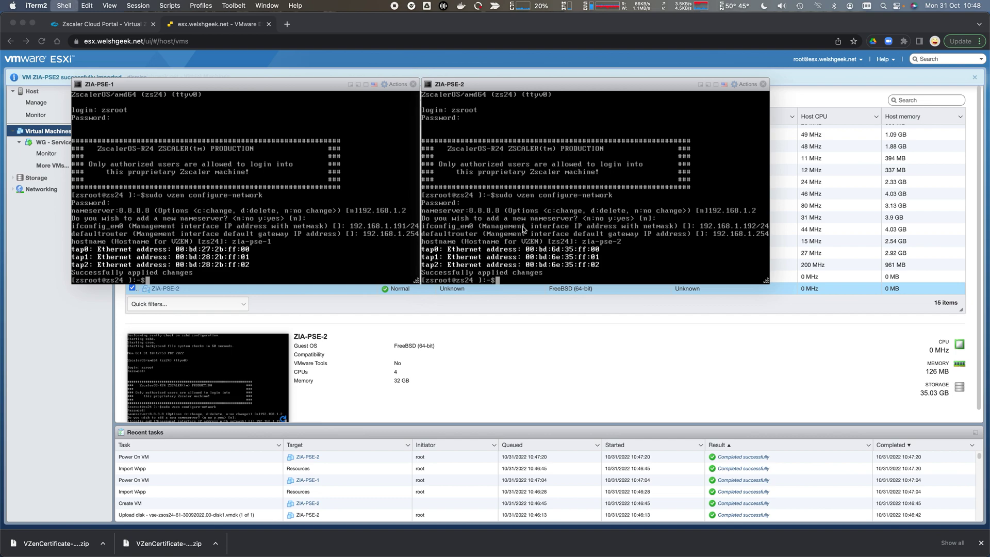
text(ssh )
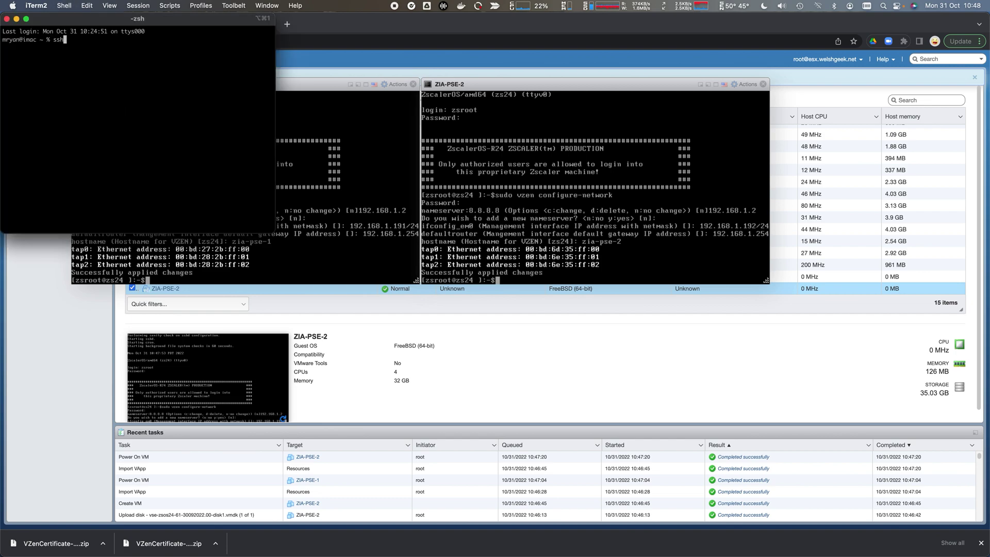
text(zsr)
text(oot@1921)
key(BackSpace)
text(.168.1.192)
key(Return)
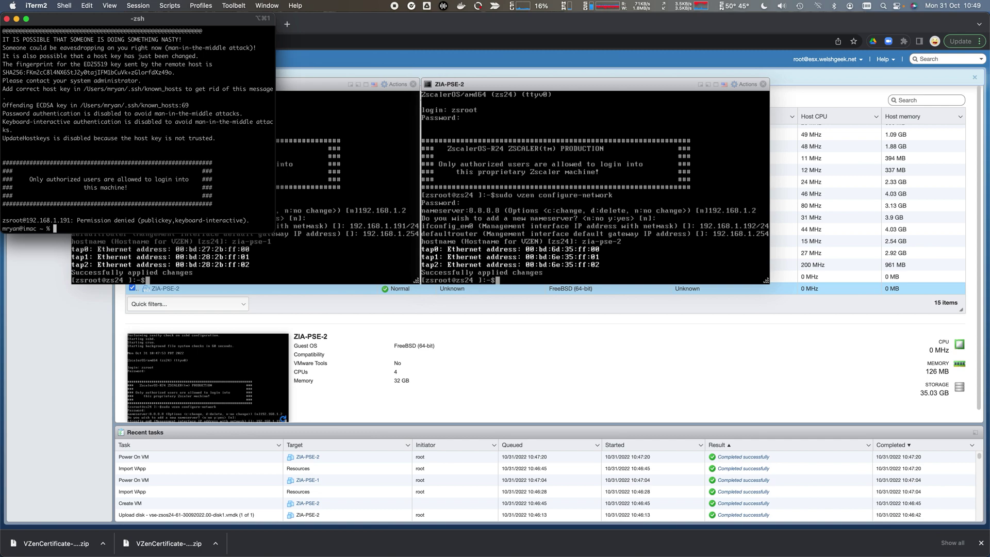
key(Up)
key(Down)
- Remove the stale 192.168.1.191 and .192 host keys from ~/.ssh/known_hosts, save, and exit
text(vi )
text(~/.ssh/)
text(kn)
text(own_hosts)
key(Return)
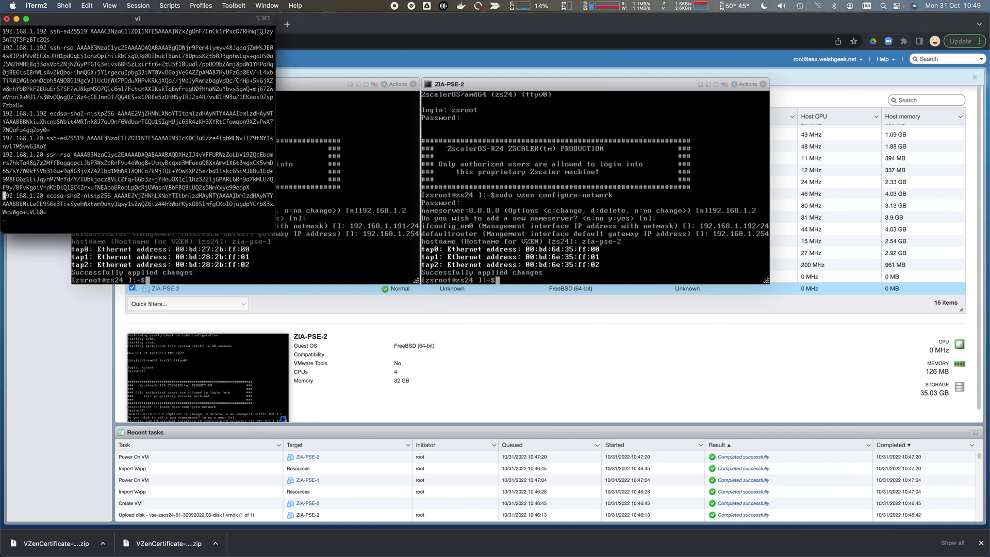
key(d)
key(d)
key(d)
key(d)
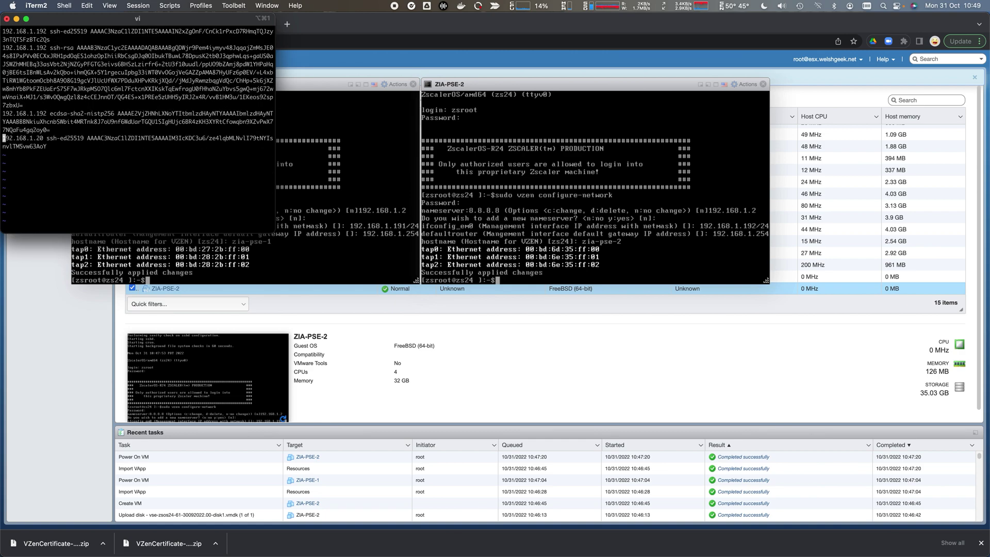
key(d)
key(d)
key(d)
key(d)
key(d)
key(d)
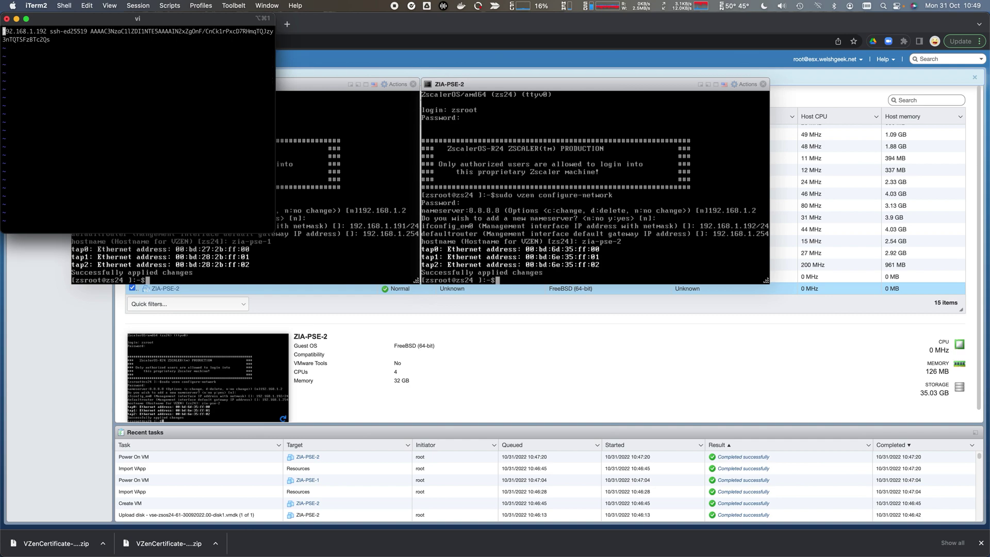
key(d)
key(d)
key(d)
key(d)
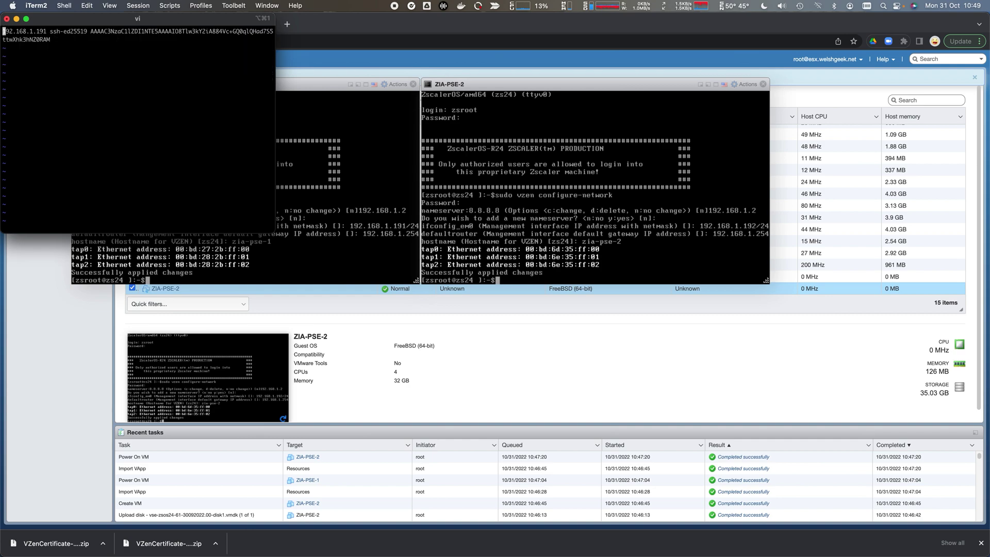
key(d)
key(d)
key(d)
key(d)
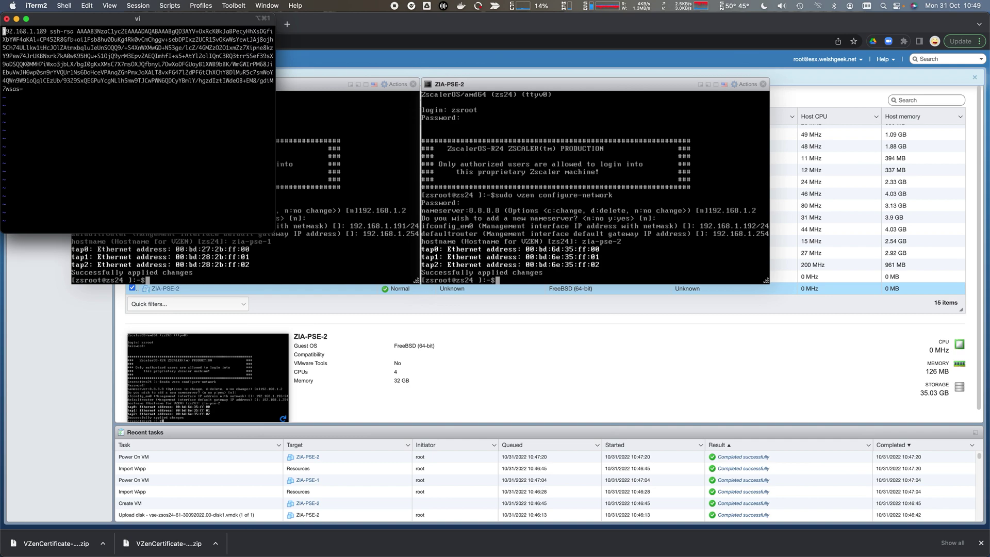
key(d)
key(d)
key(d)
key(d)
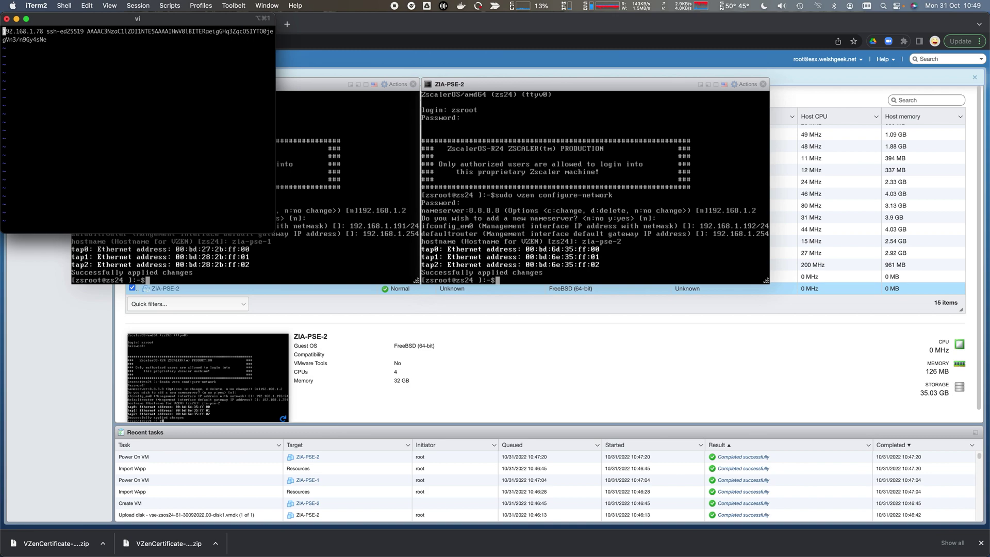
text(:wq)
key(Return)
text(exit)
key(Return)
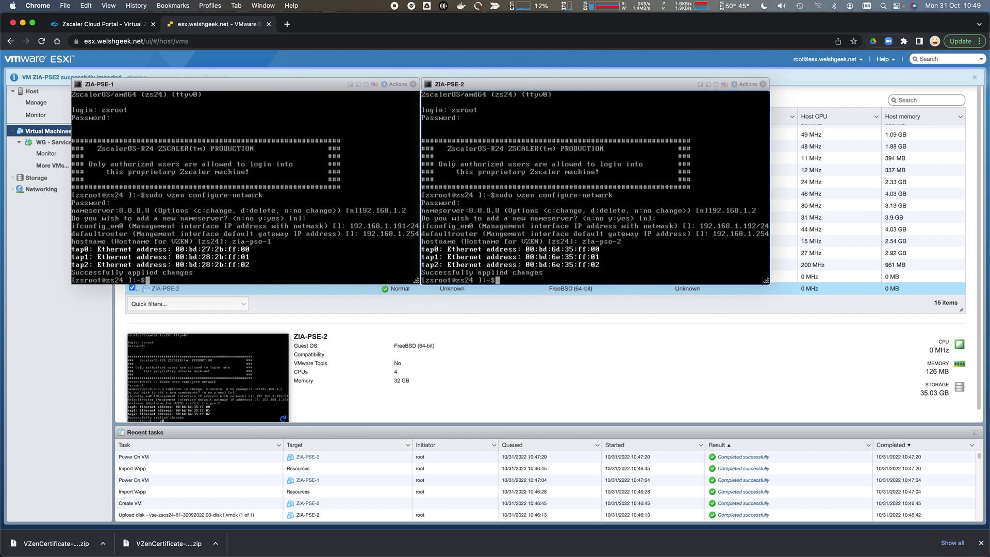
- Log in over SSH as zsroot to zia-pse-1 at 192.168.1.191
key(super+Tab)
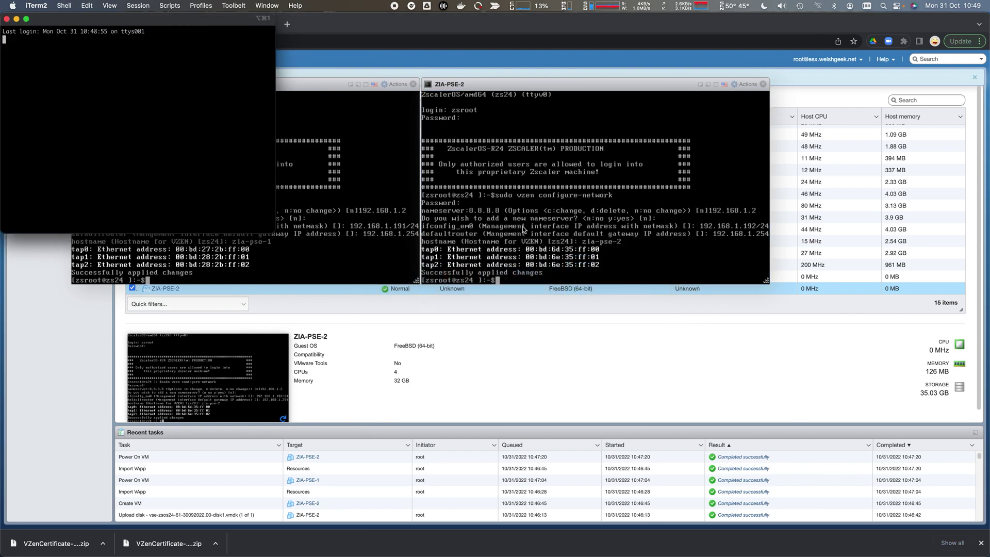
text(ssh )
text(zsroot@12)
key(BackSpace)
text(92.168.1.)
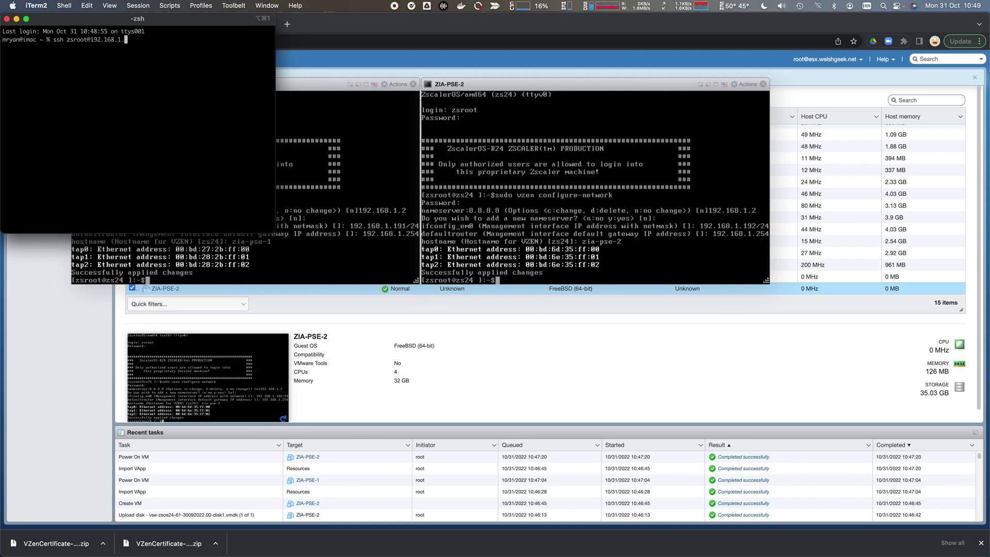
text(191)
key(Return)
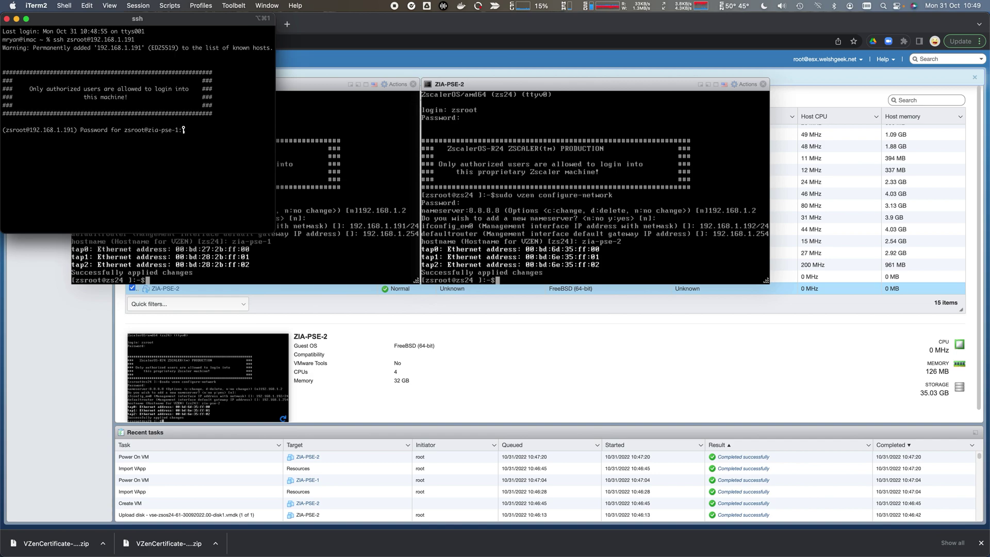
key(Return)
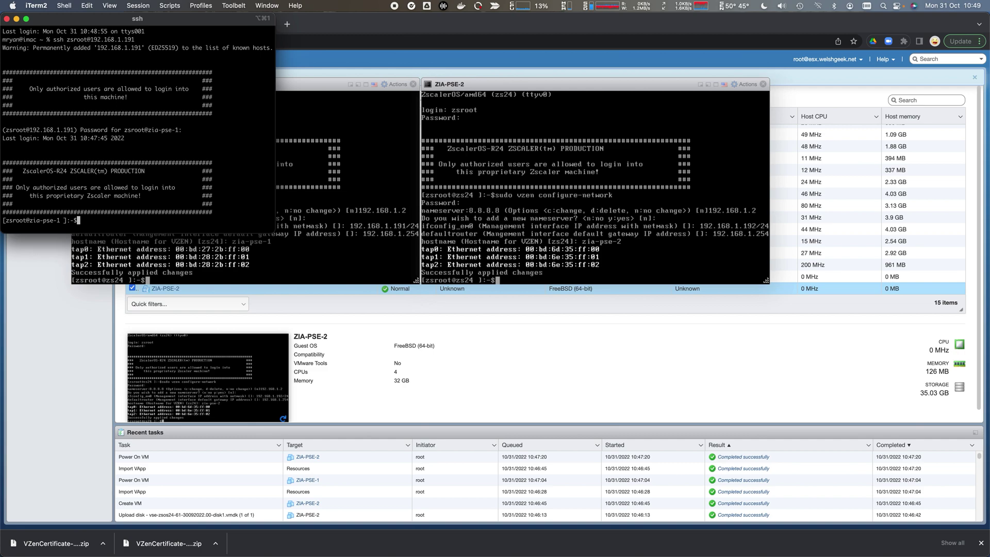
- In a second window beside it, log in as zsroot to zia-pse-2 at 192.168.1.192, then open a local shell
key(super+n)
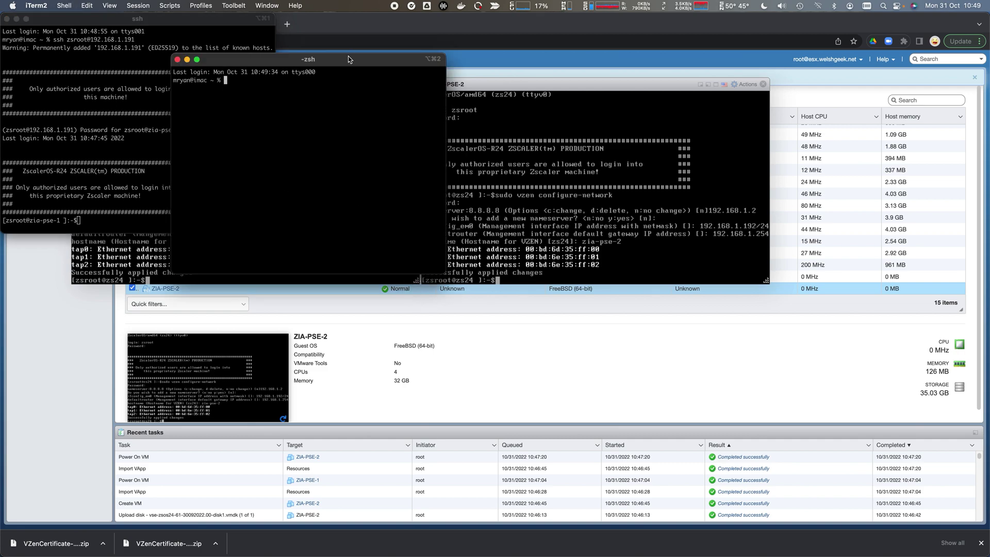
drag(348, 55, 449, 29)
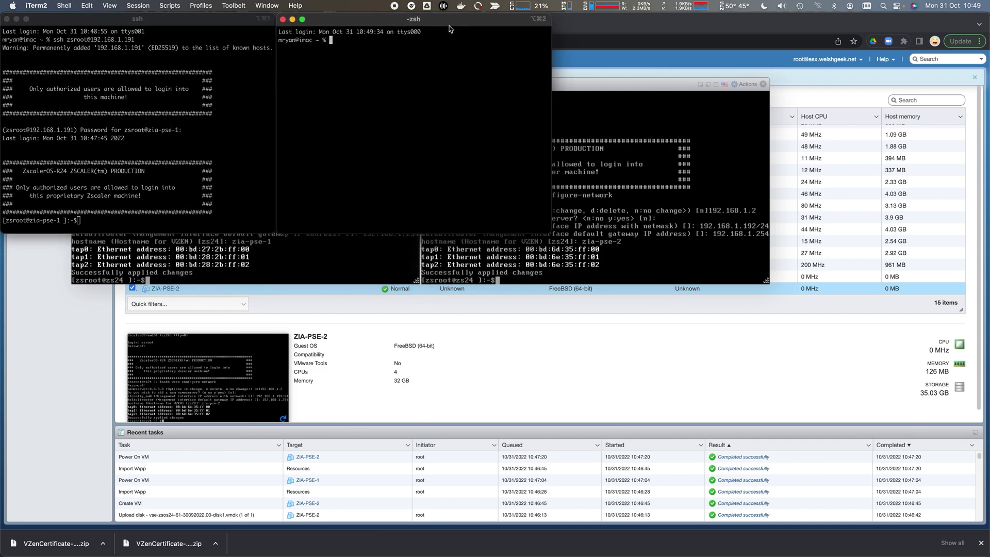
text(ssh )
text(zsroot@192.1)
text(68.1.192)
key(Return)
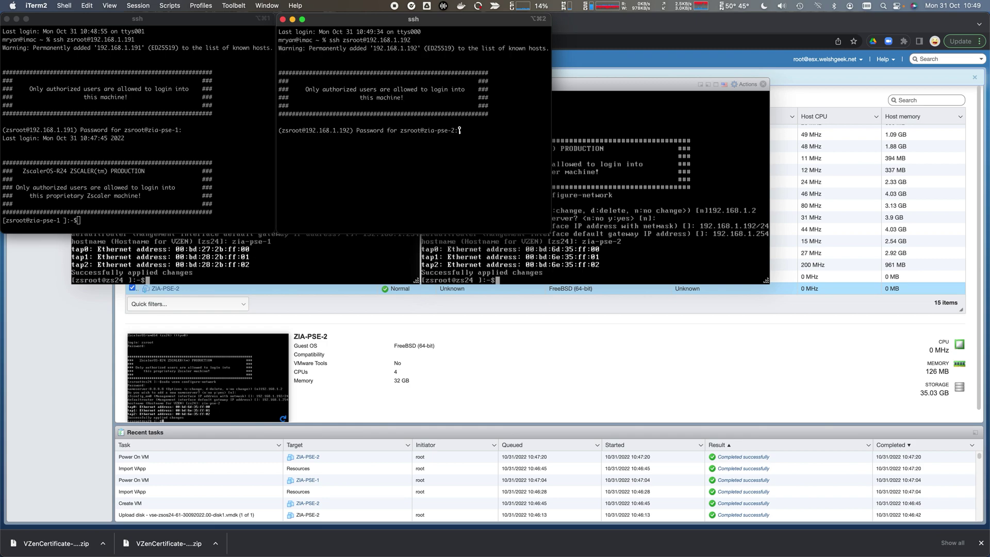
key(Return)
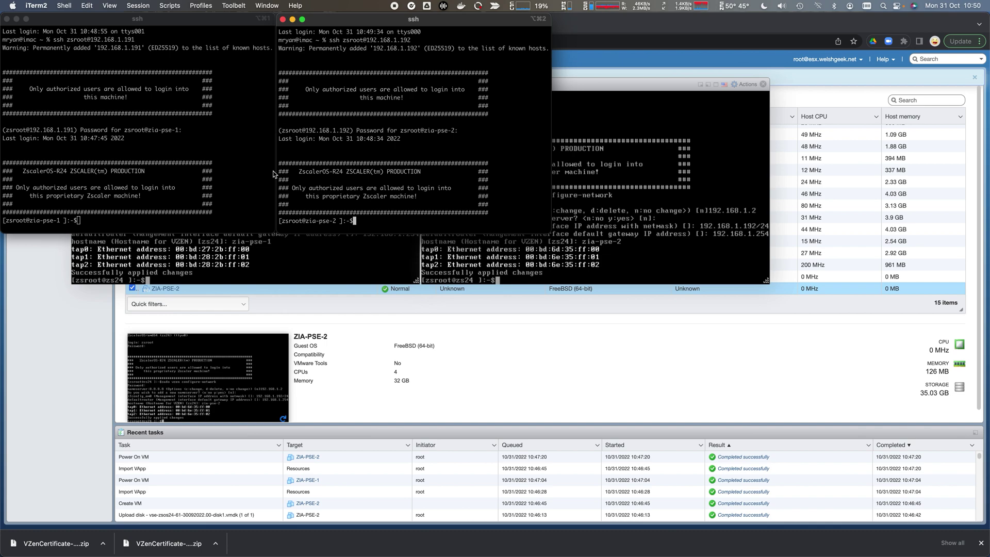
key(super+n)
drag(292, 114, 327, 254)
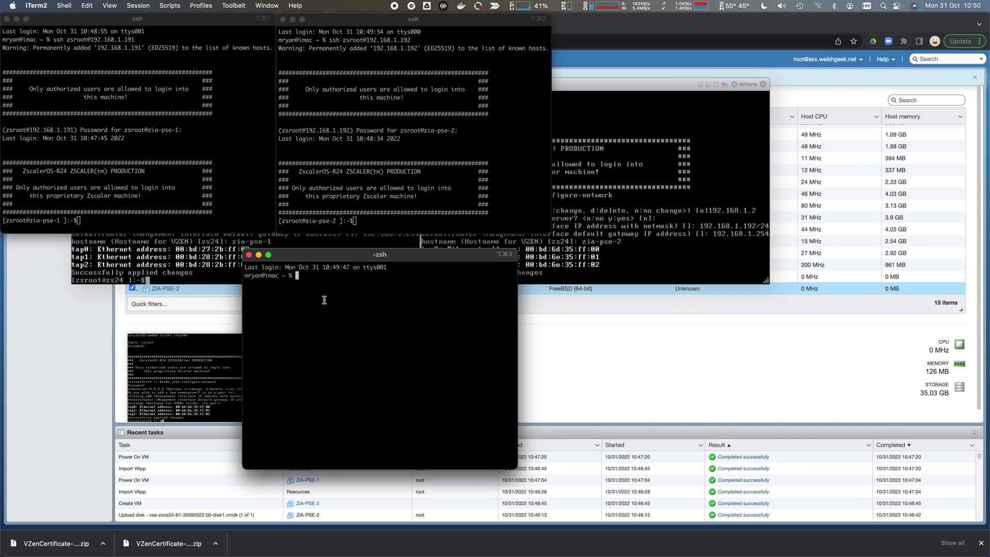
text(cd Downloads)
key(Return)
text(scp )
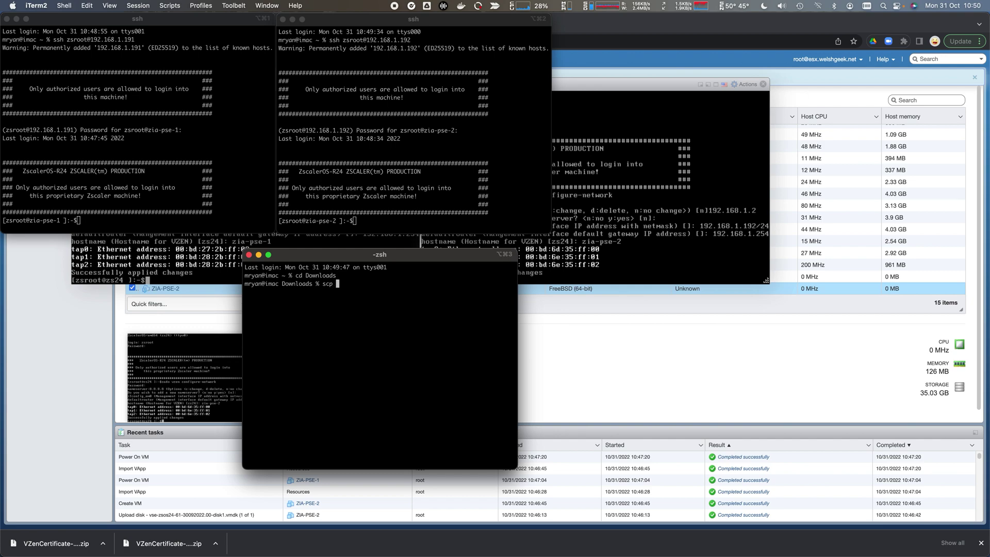
text(V)
key(Tab)
text(1)
key(Tab)
text(zsroo)
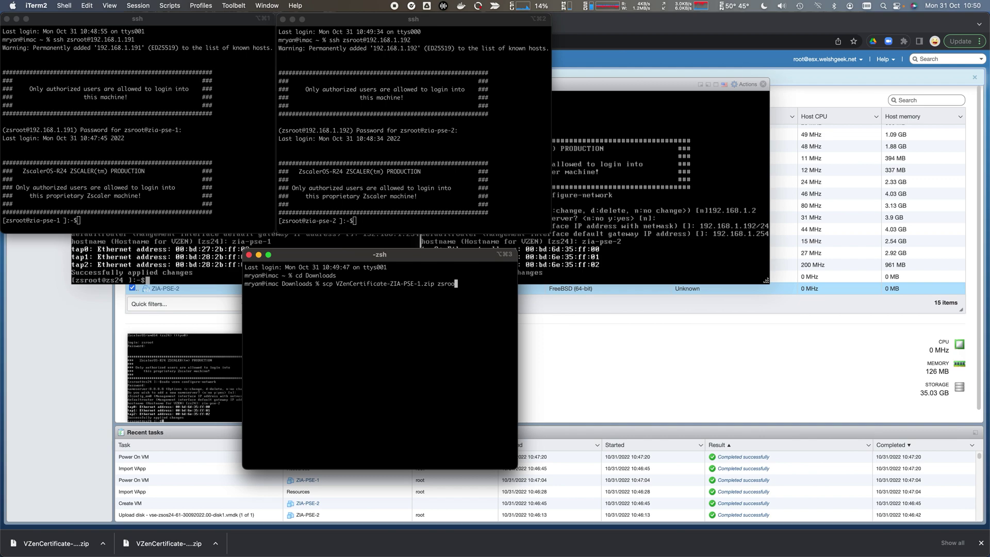
text(t@192.1)
text(68.1.191)
text(:/t)
text(mp/)
key(Return)
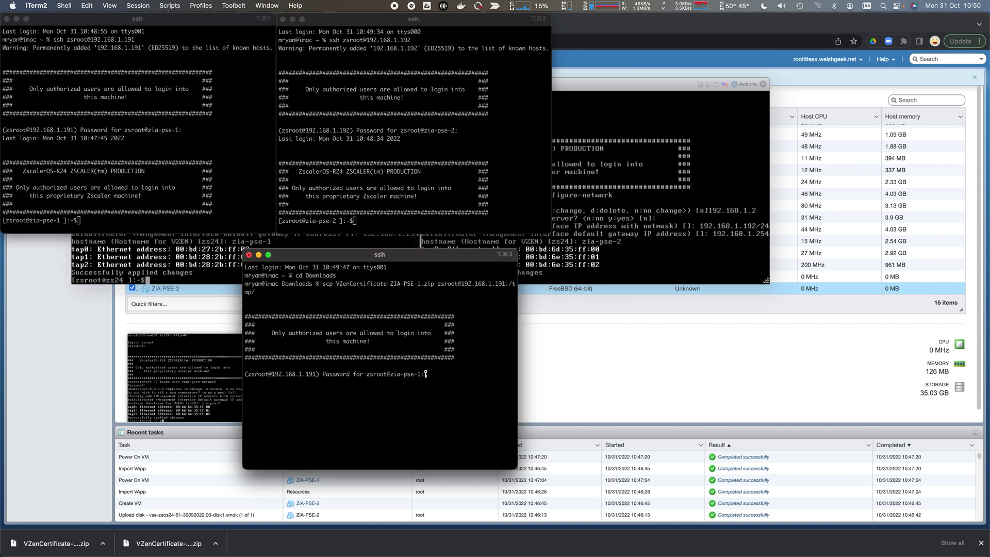
key(Return)
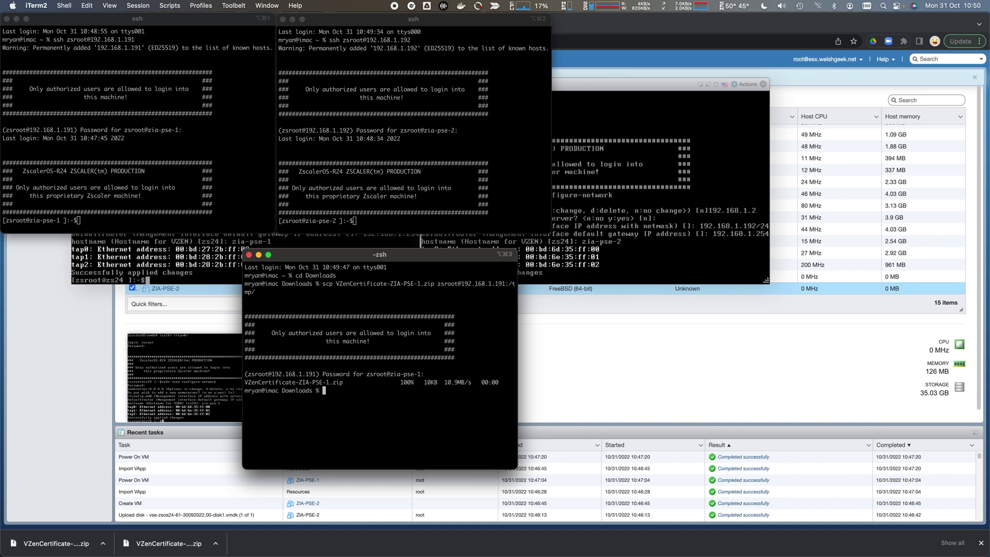
key(Up)
key(Left)
key(Left)
key(Left)
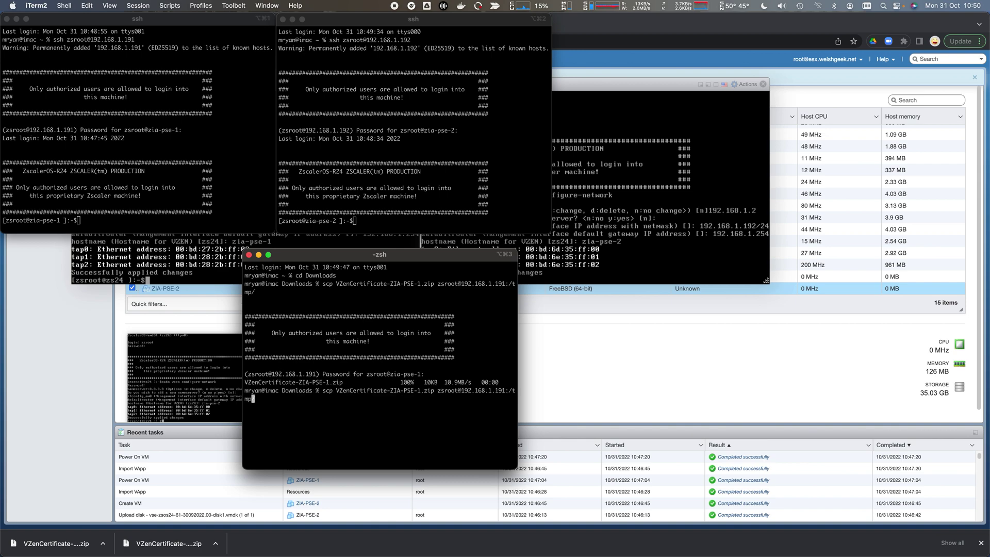
key(Left)
key(Left)
key(Left)
key(Left)
key(Right)
key(BackSpace)
text(2)
key(Left)
key(Left)
key(Left)
key(Left)
key(Left)
key(Left)
key(Left)
key(Left)
key(Left)
key(Left)
key(Left)
key(Left)
key(Left)
key(Left)
key(BackSpace)
text(2)
key(Return)
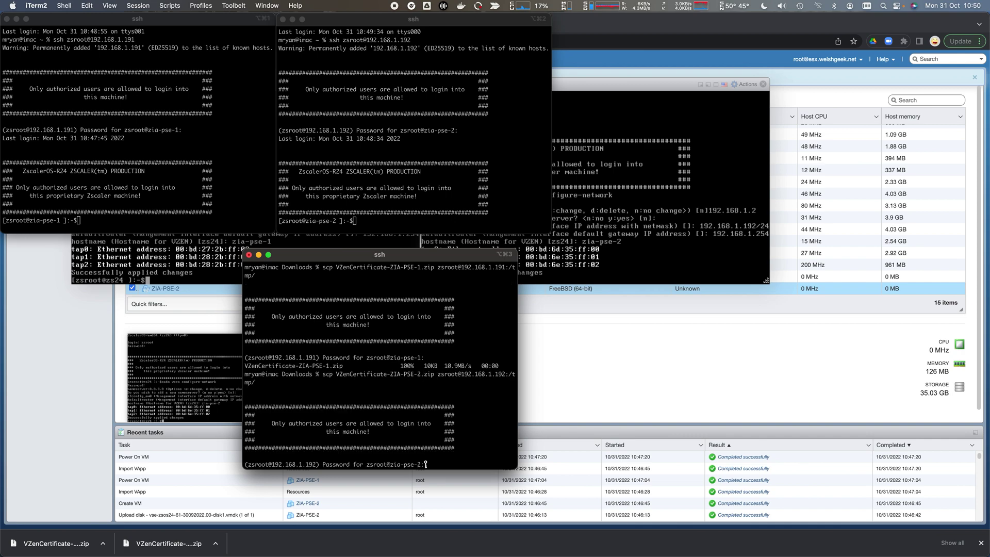
key(Return)
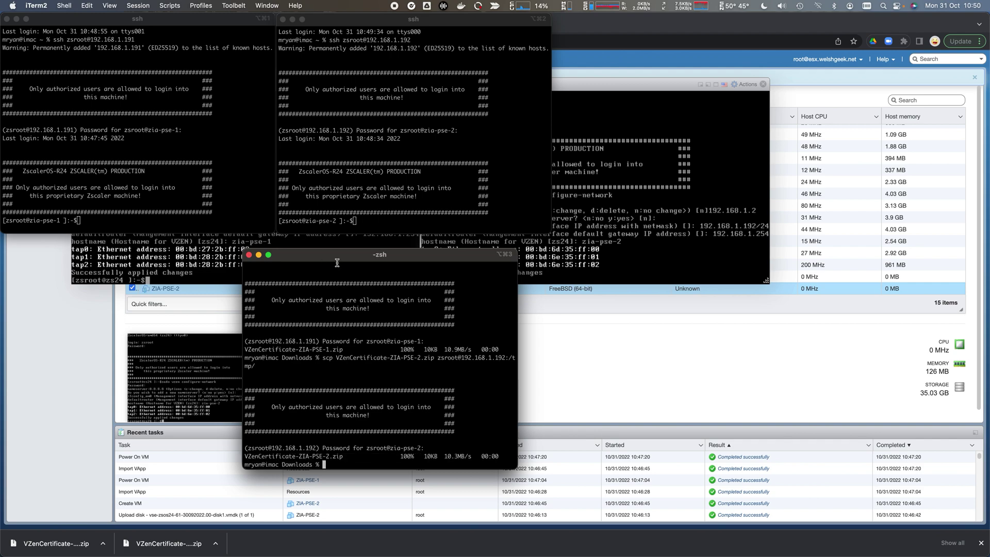
- Close the local shell and install /tmp/VZenCertificate-ZIA-PSE-1.zip on zia-pse-1 with sudo vzen install-cert
click(249, 255)
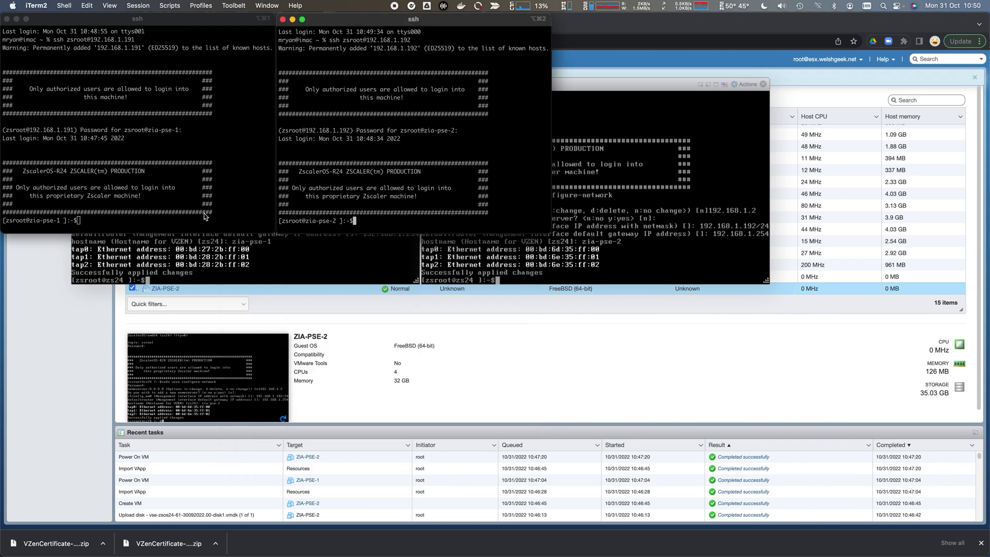
text(s)
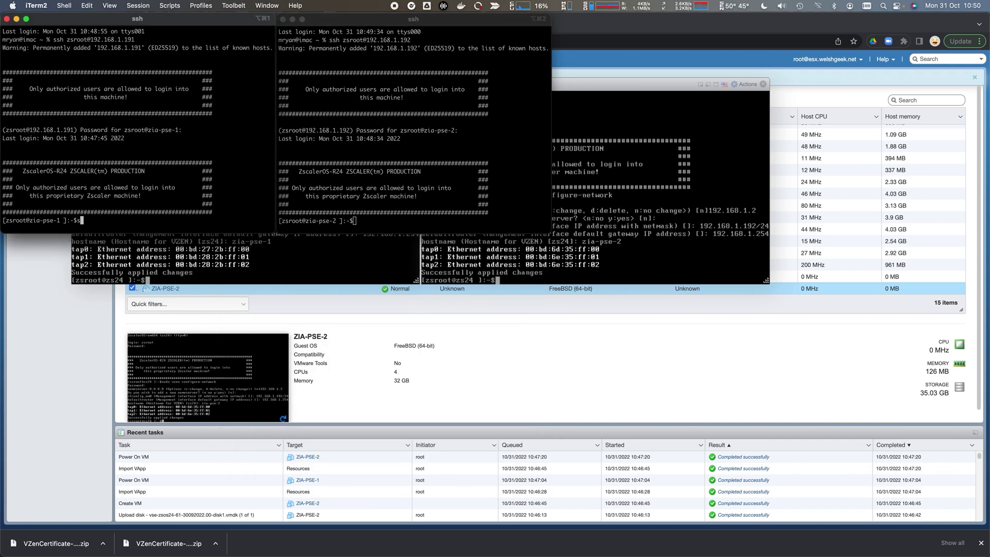
text(udo vze)
text(n install-ce)
text(rt /tmp/)
text(V)
key(Tab)
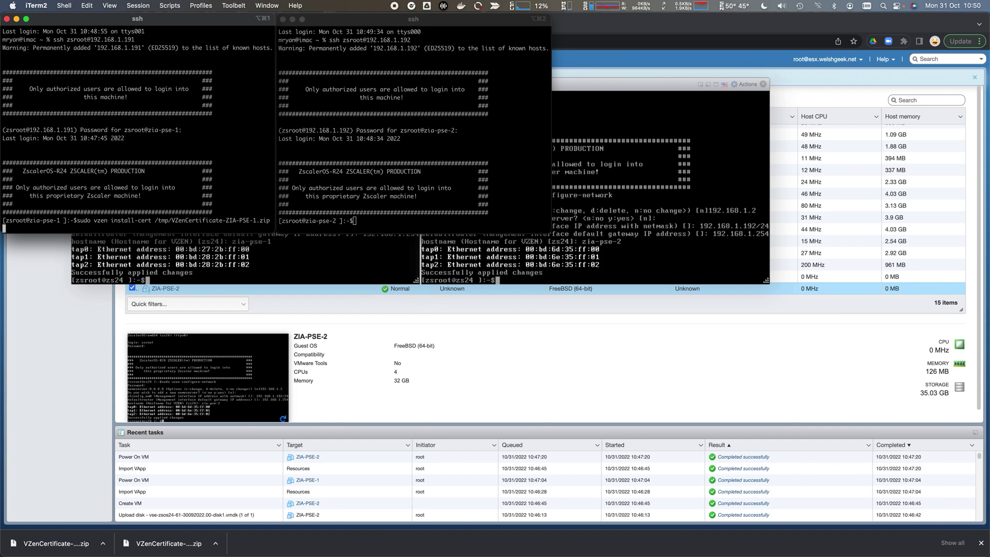
key(Return)
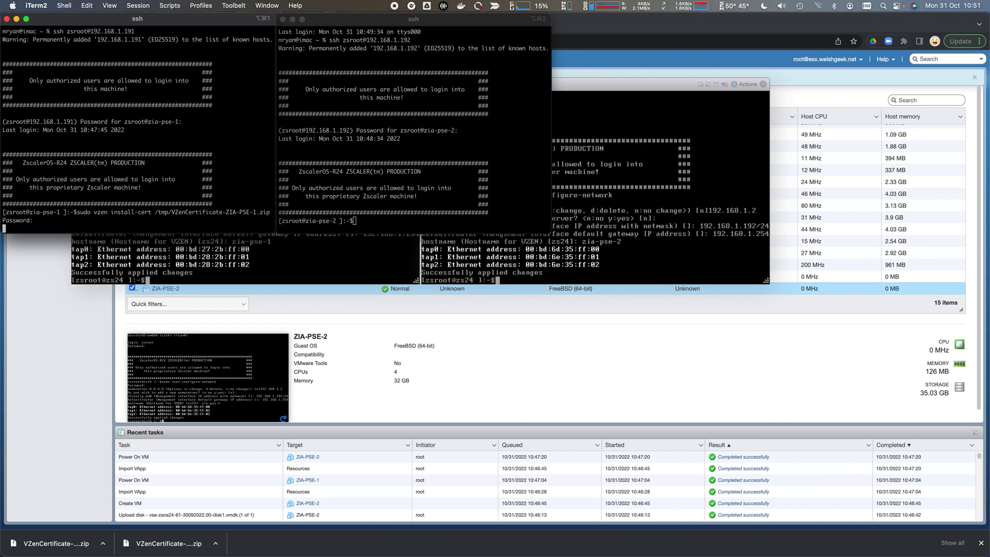
- Install /tmp/VZenCertificate-ZIA-PSE-2.zip on zia-pse-2 with sudo vzen install-cert
click(380, 140)
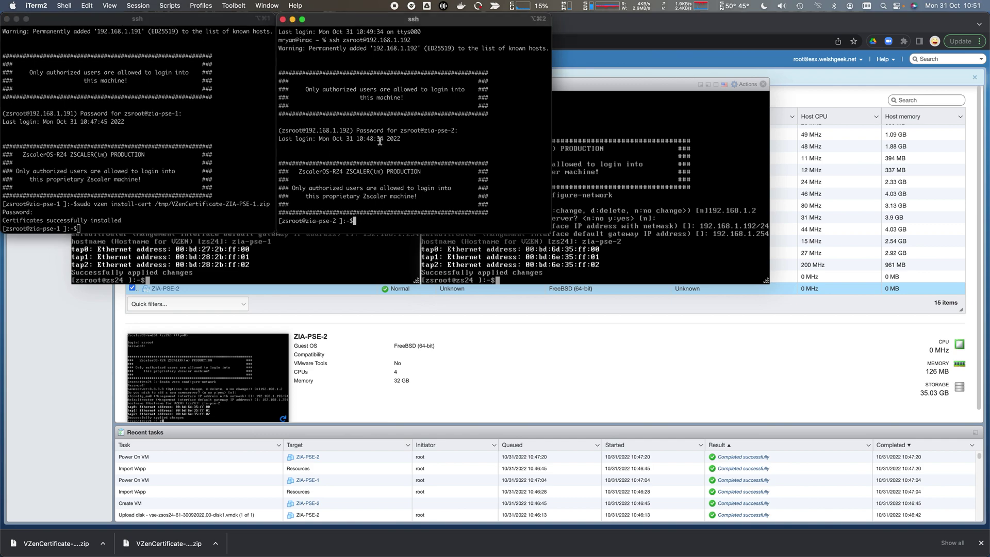
text(sudo v)
text(zen install-)
text(cert /tmp/V)
key(Tab)
key(Return)
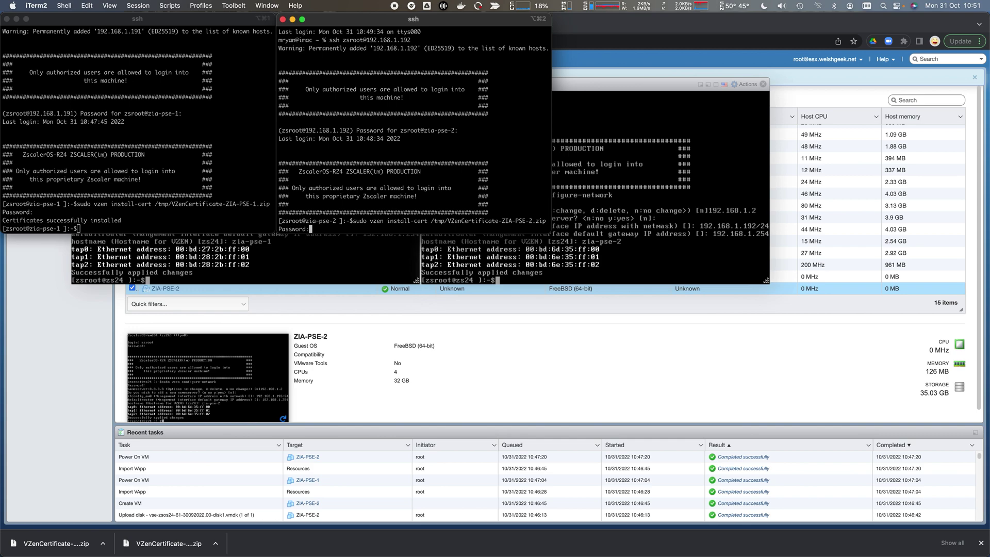
key(Return)
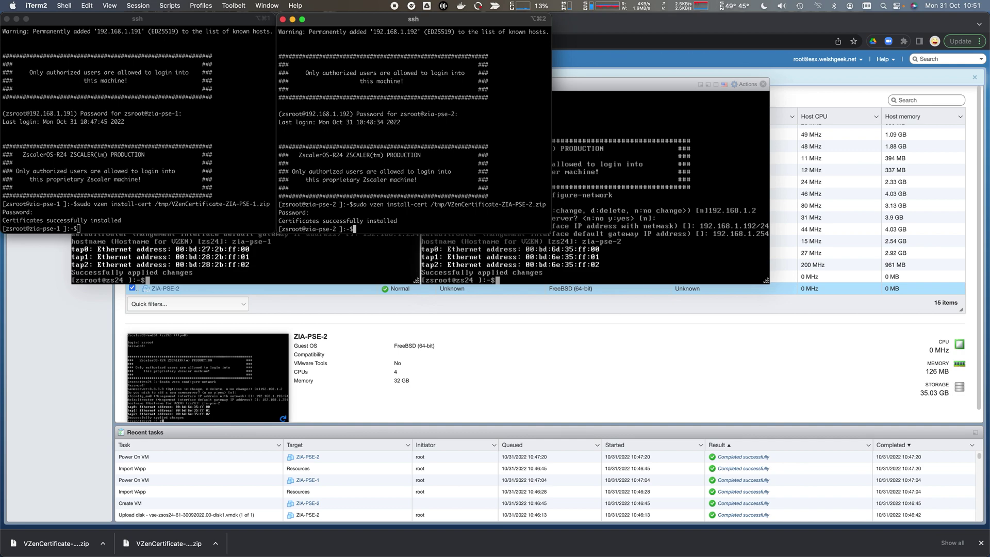
click(78, 91)
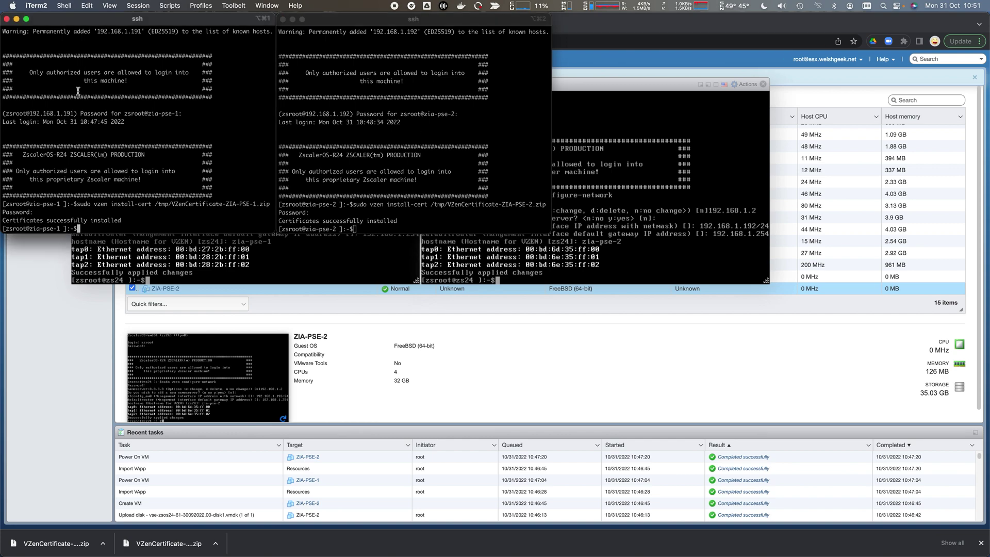
- Run sudo vzen download-build on zia-pse-1 and then on zia-pse-2
text(sudo )
text(vzen )
text(download-b)
text(uild)
key(Return)
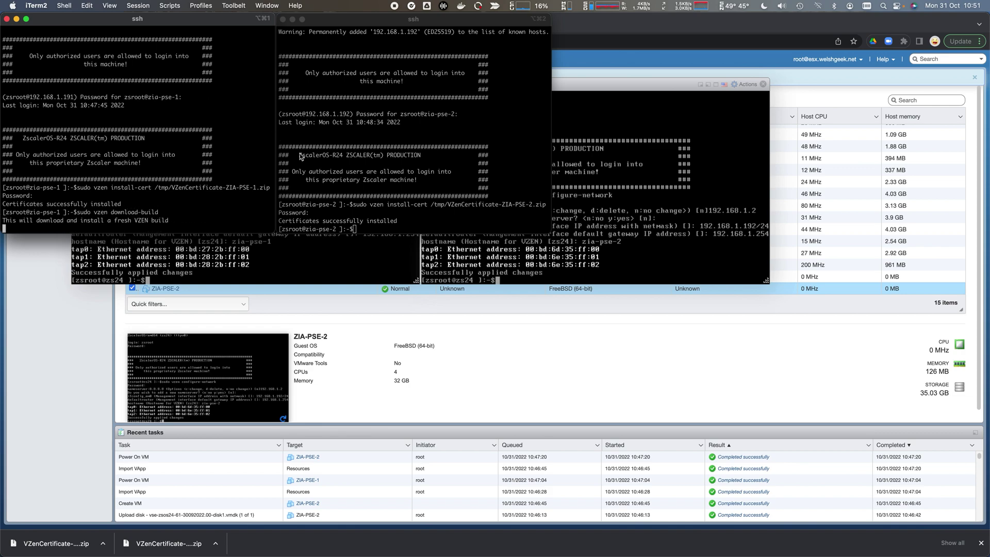
click(299, 153)
text(sudo vzen )
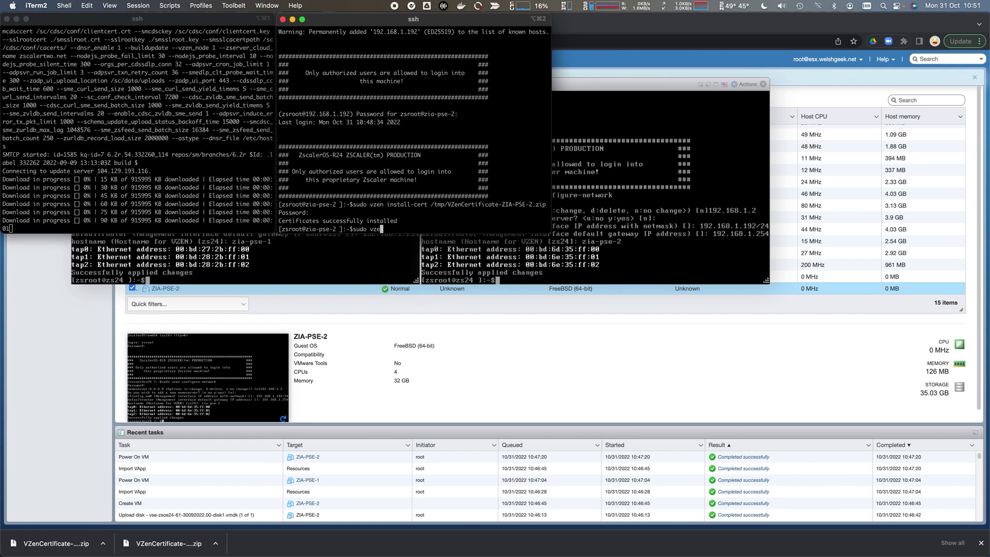
text(download-)
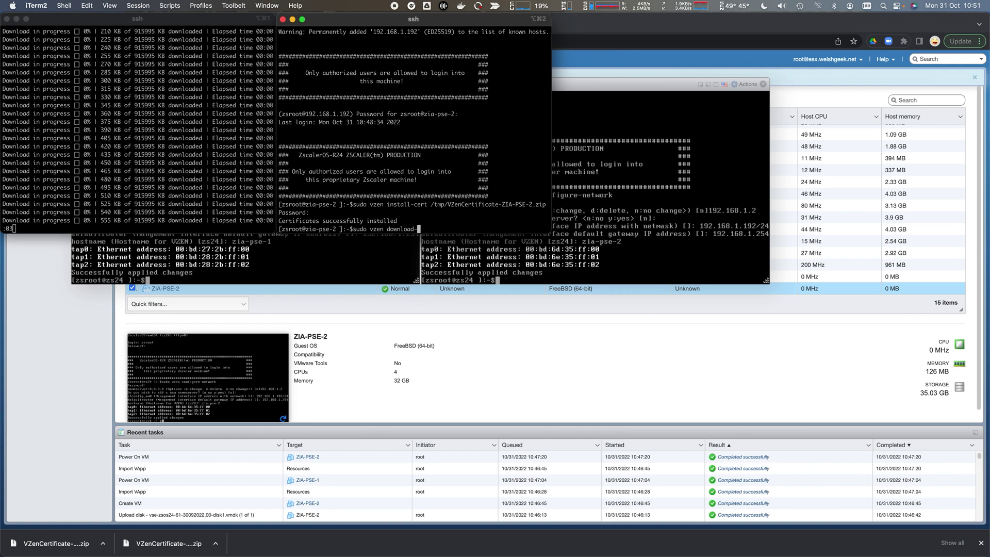
text(buil)
text(d)
key(Return)
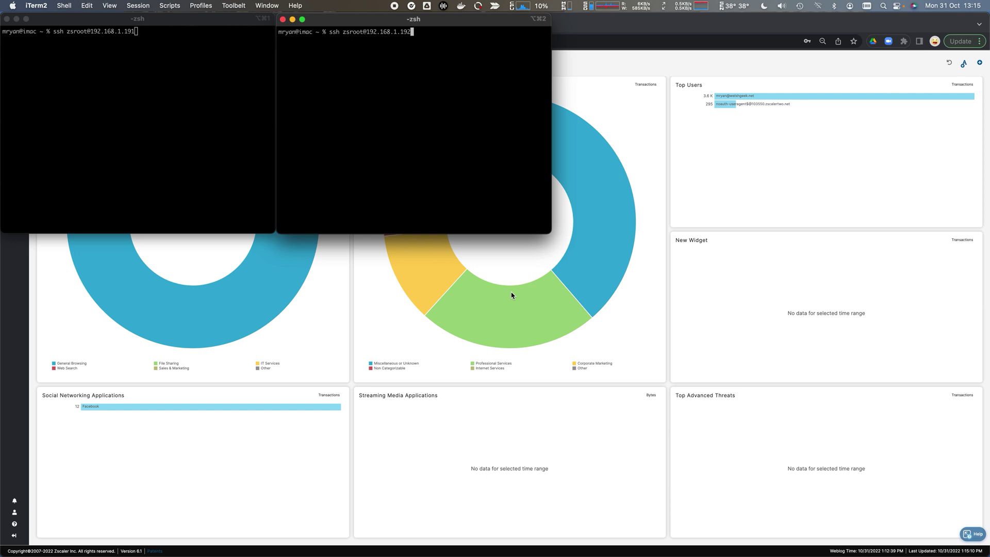
- Reconnect to zia-pse-1 and run the vzen status check
click(180, 75)
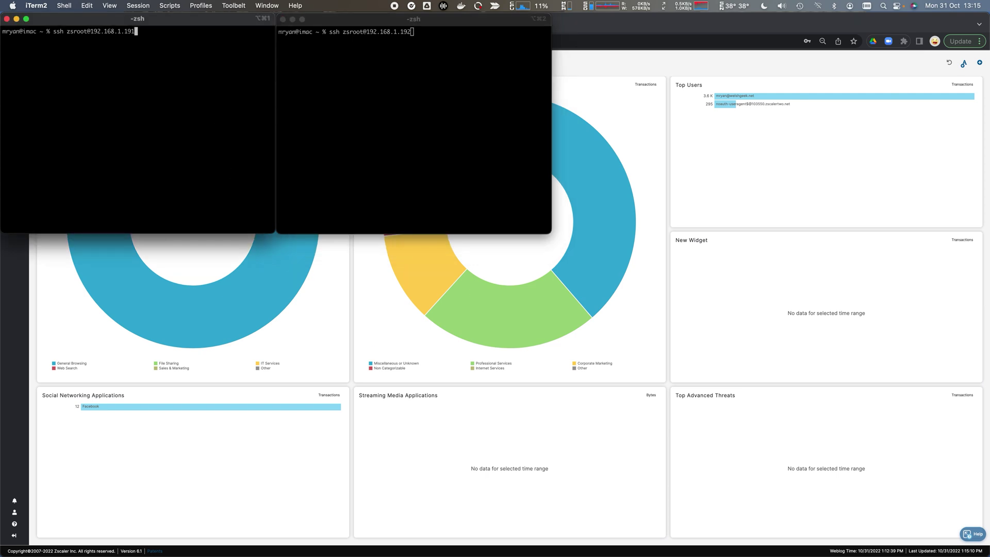
key(Return)
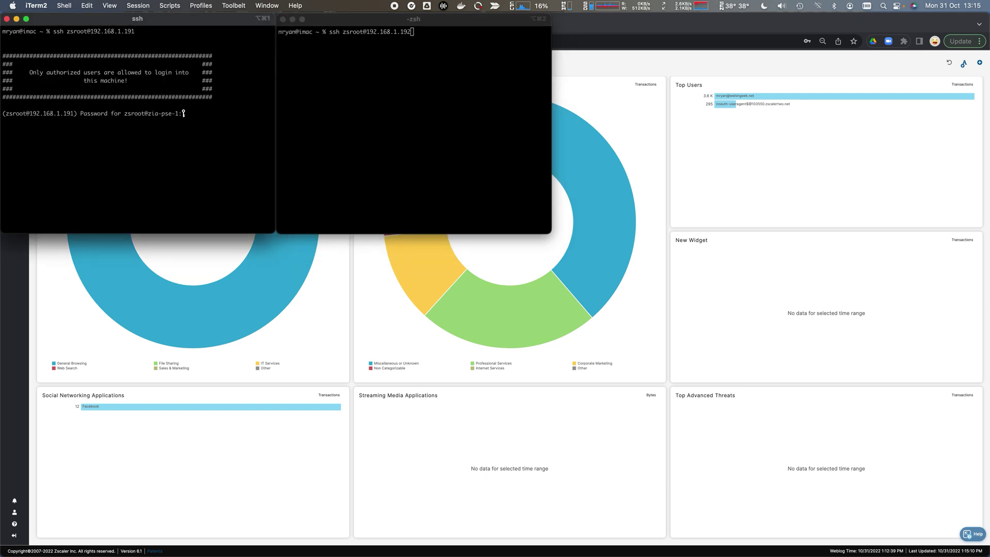
key(Return)
text(sudo )
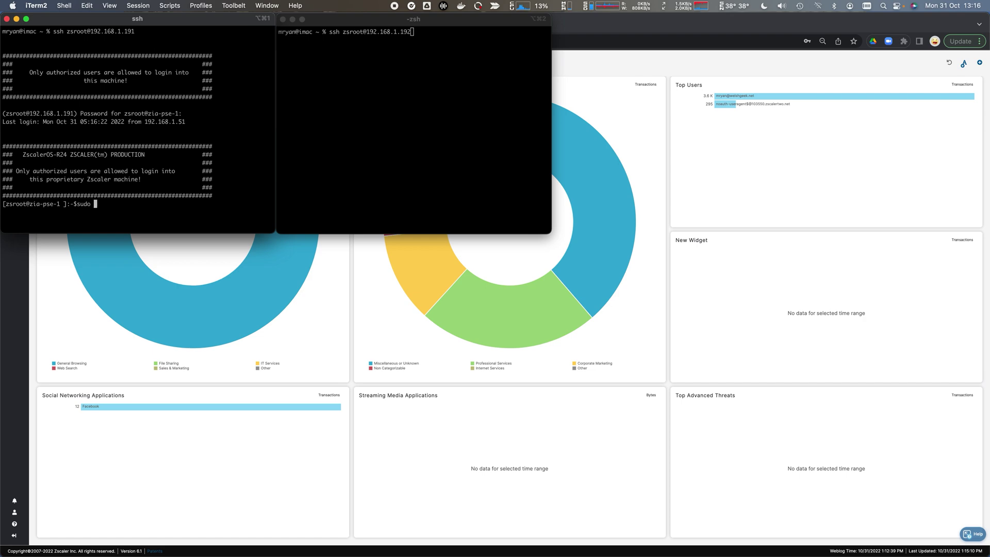
text(vzen s)
text(totus)
key(Return)
key(Return)
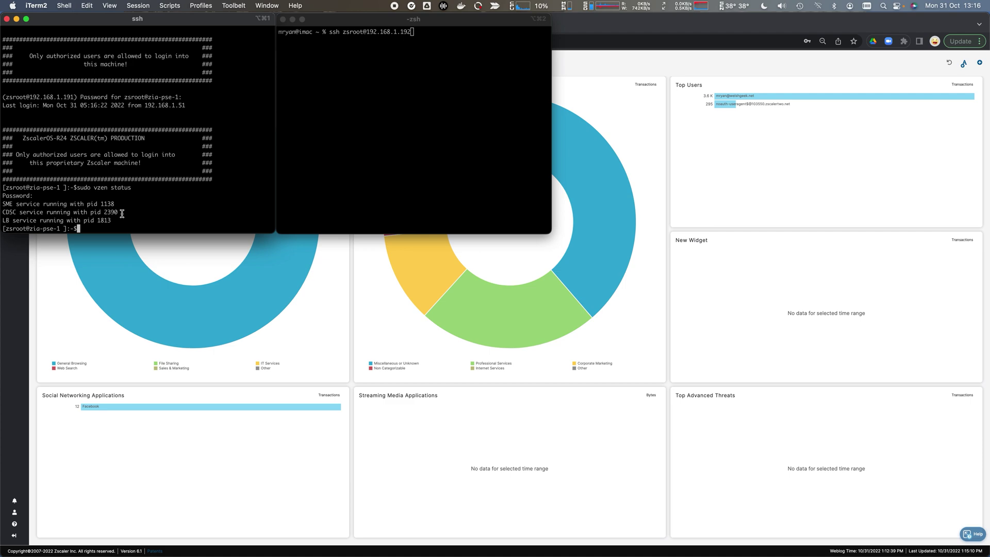
- Reconnect to zia-pse-2 and run sudo vzen status
click(370, 202)
key(Return)
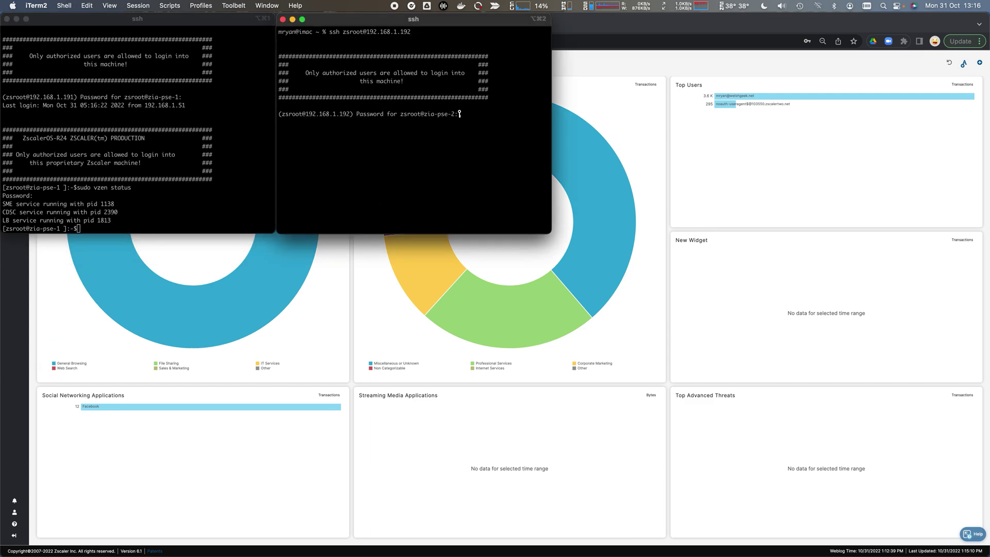
key(Return)
text(s)
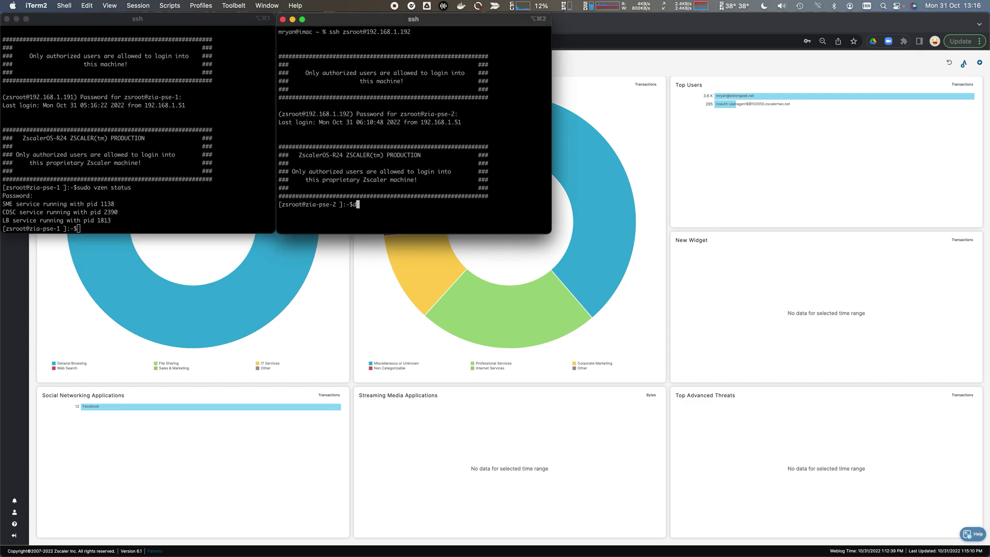
text(udo vzen s)
text(tatus)
key(Return)
key(Return)
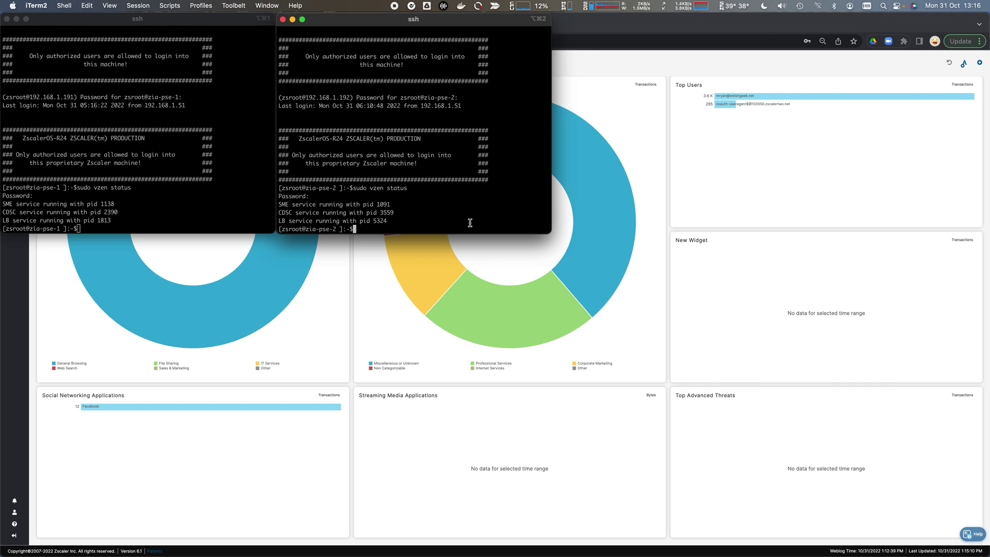
key(super+n)
- Ping 192.168.1.191, .192, .193 and .194 in turn, stopping each
text(ping 1)
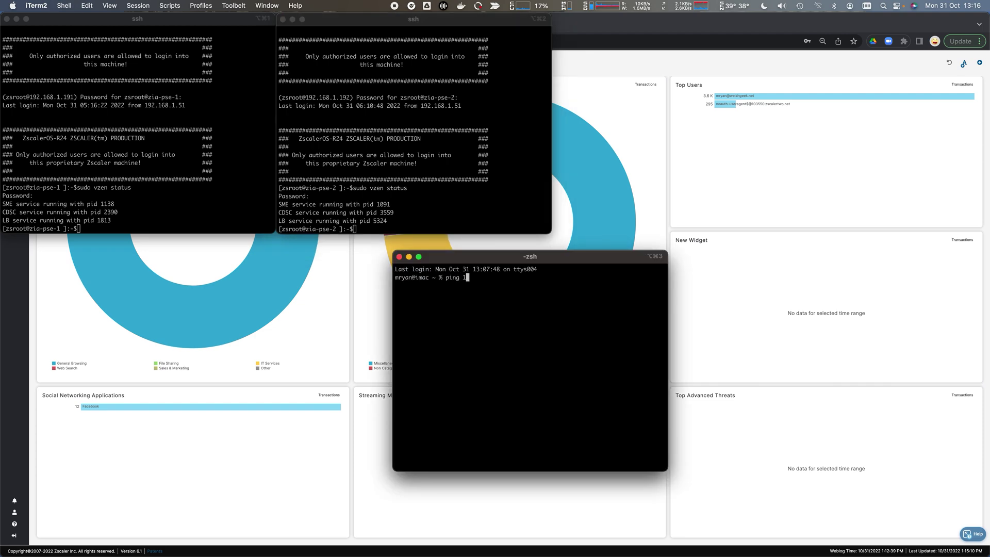
text(92.16)
text(8.1.191)
key(Return)
key(ctrl+c)
key(Up)
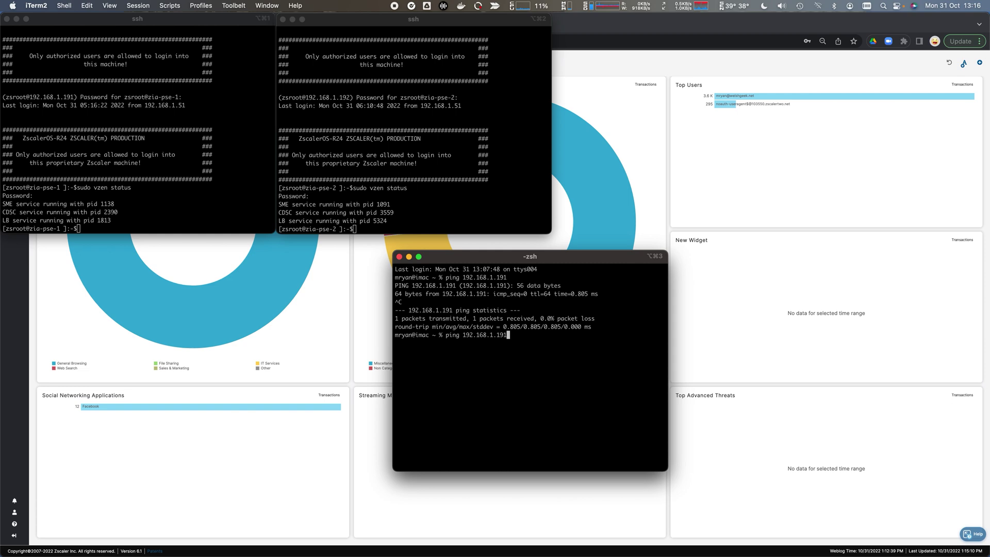
key(BackSpace)
text(2)
key(Return)
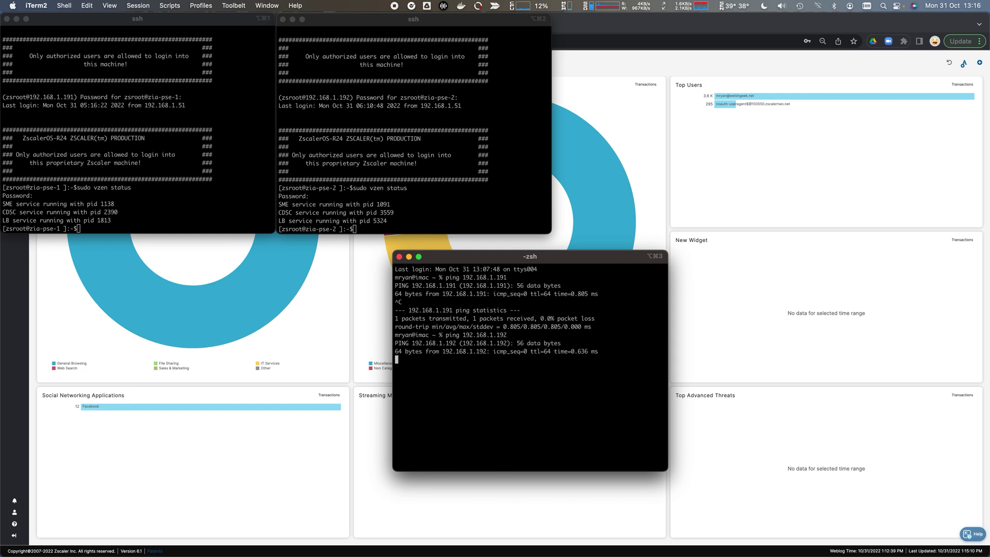
key(ctrl+c)
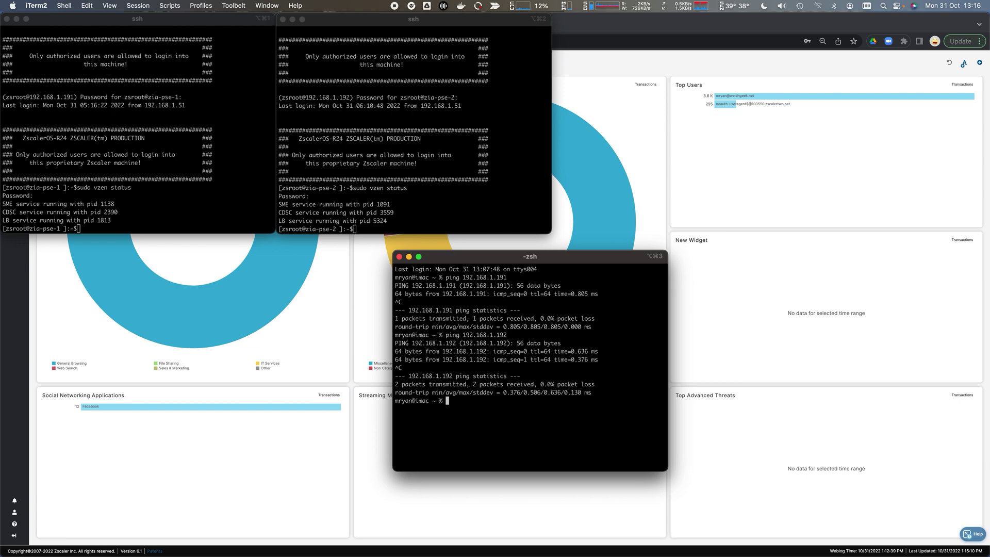
key(Up)
key(BackSpace)
text(3)
key(Return)
key(ctrl+c)
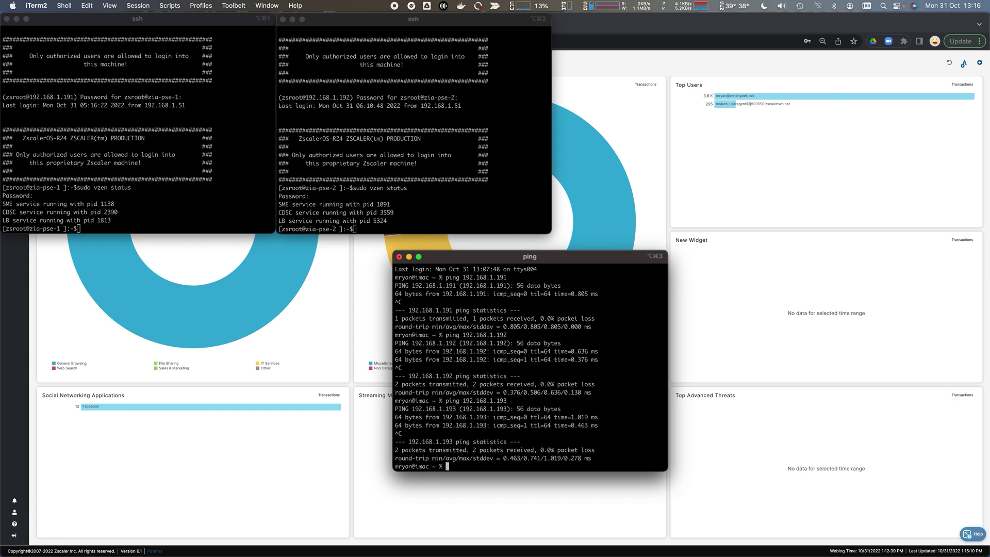
key(Up)
key(Return)
key(ctrl+c)
- Ping 192.168.1.195, .196 and the cluster address .190 in turn, stopping each
key(Up)
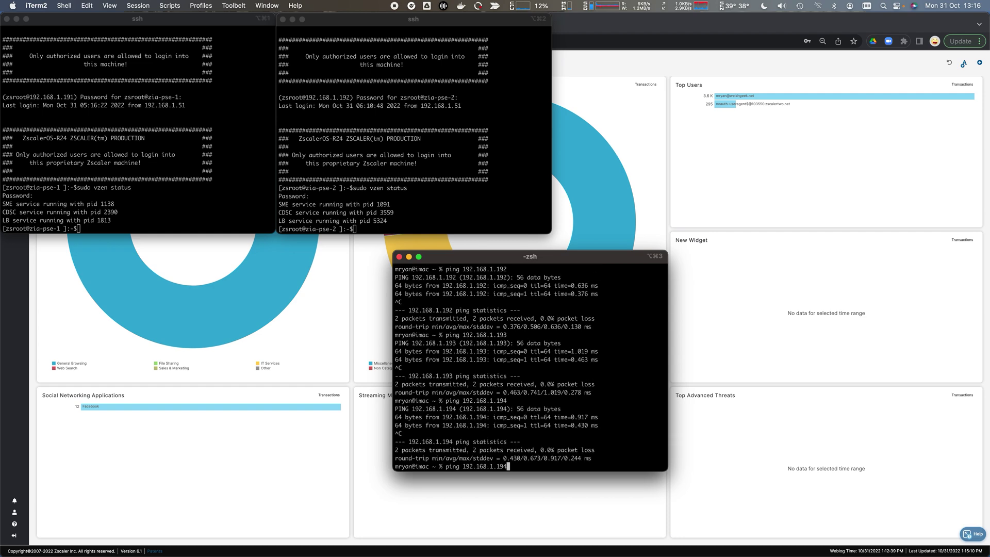
key(BackSpace)
text(5)
key(Return)
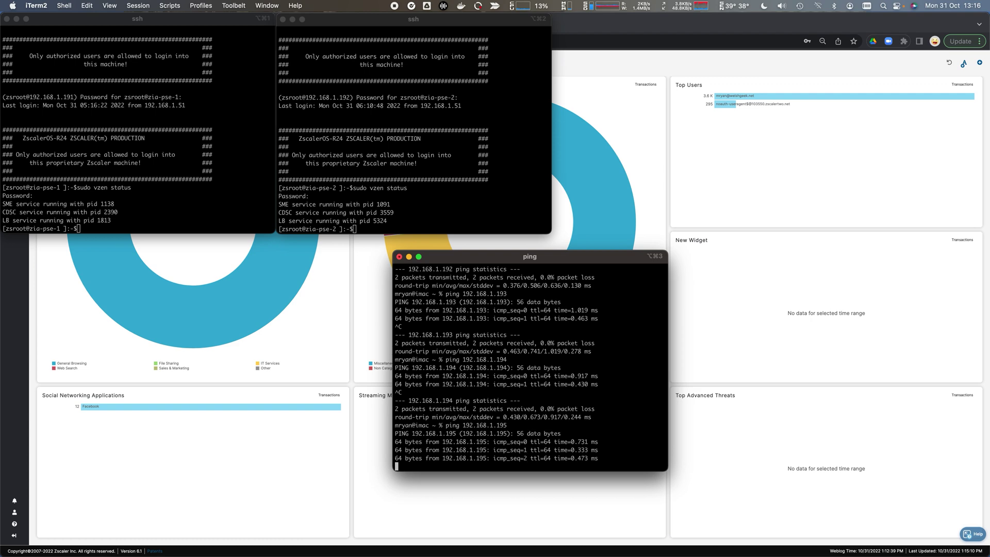
key(ctrl+c)
key(Up)
key(BackSpace)
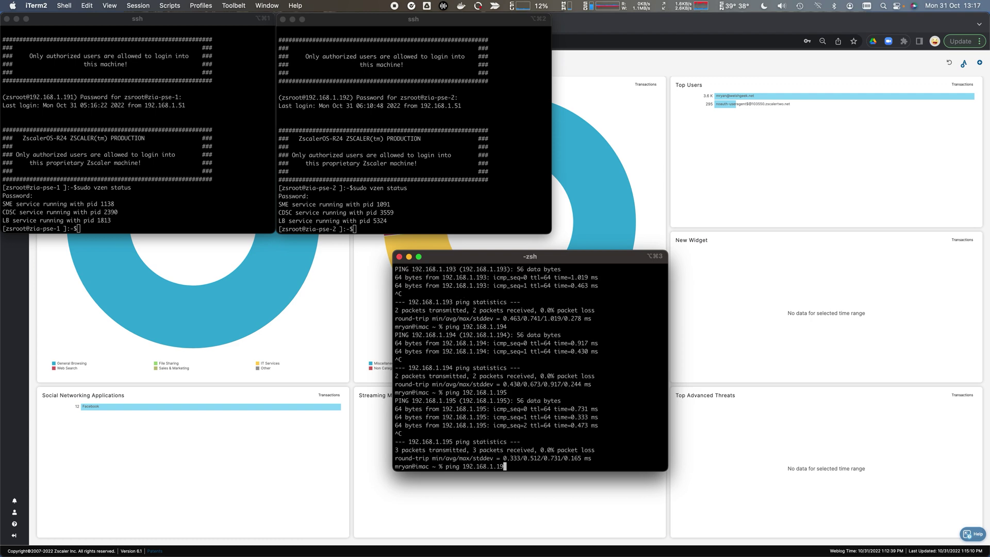
text(6)
key(Return)
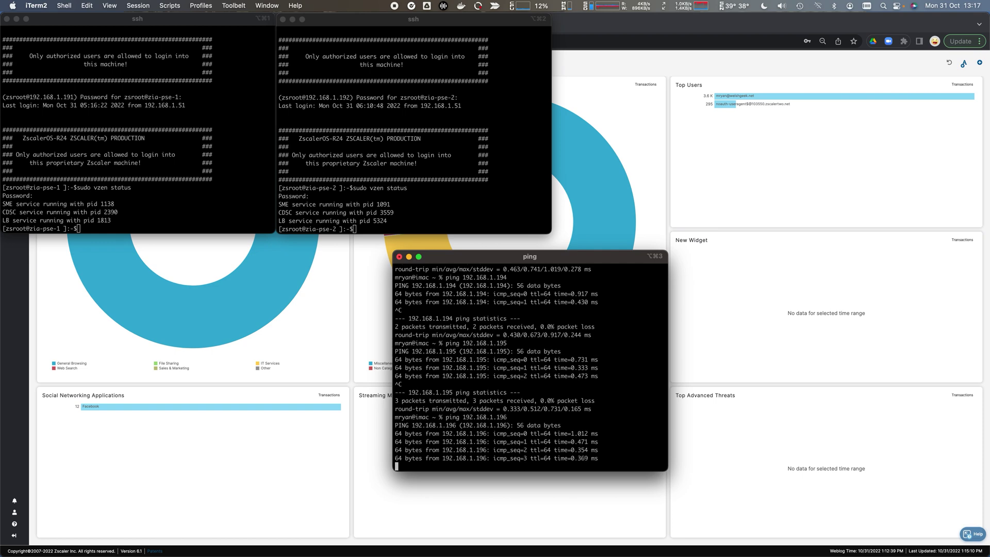
key(ctrl+c)
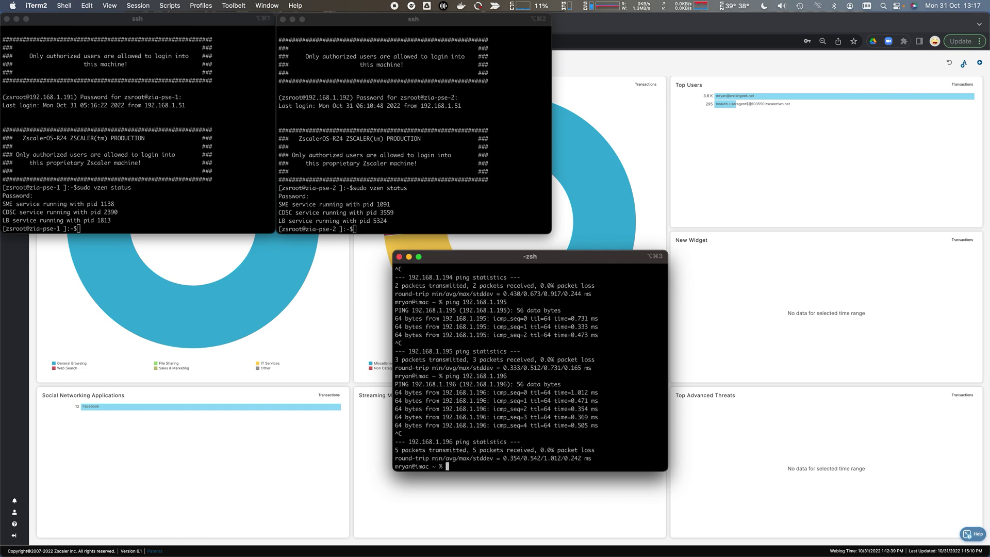
key(Up)
key(BackSpace)
text(0)
key(Return)
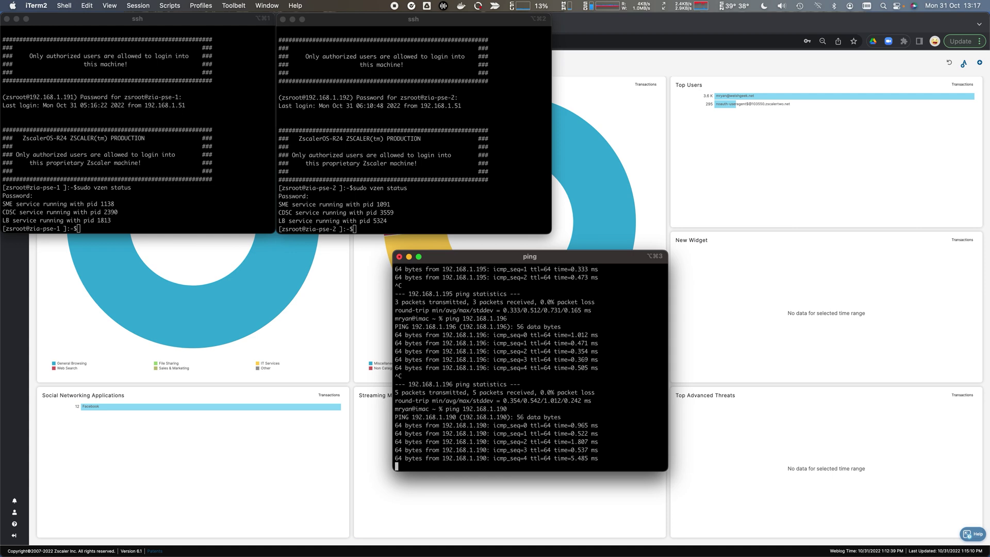
key(ctrl+c)
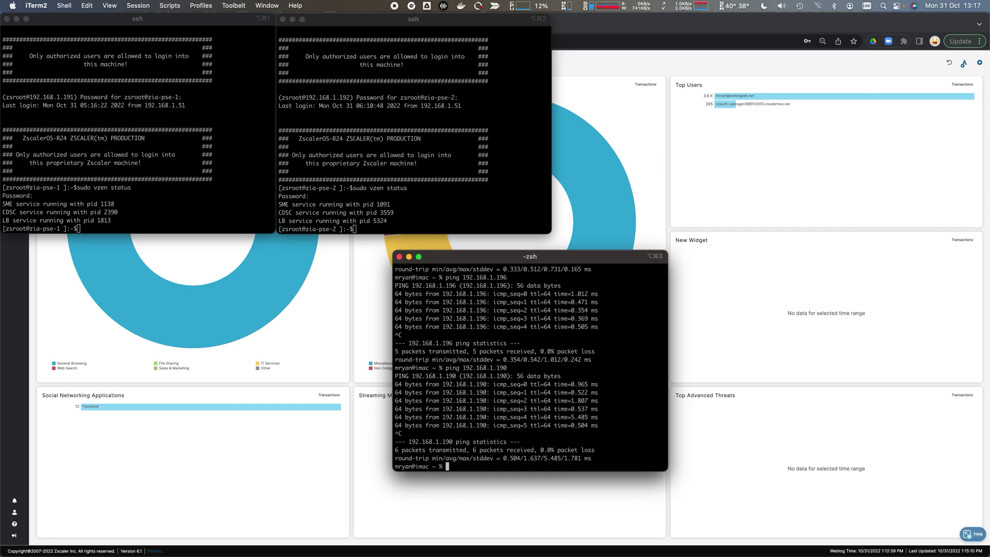
- Run arp -a and highlight the vzen and 192.168.1.191–196 MAC address entries
text(a)
text(rp -a)
key(Return)
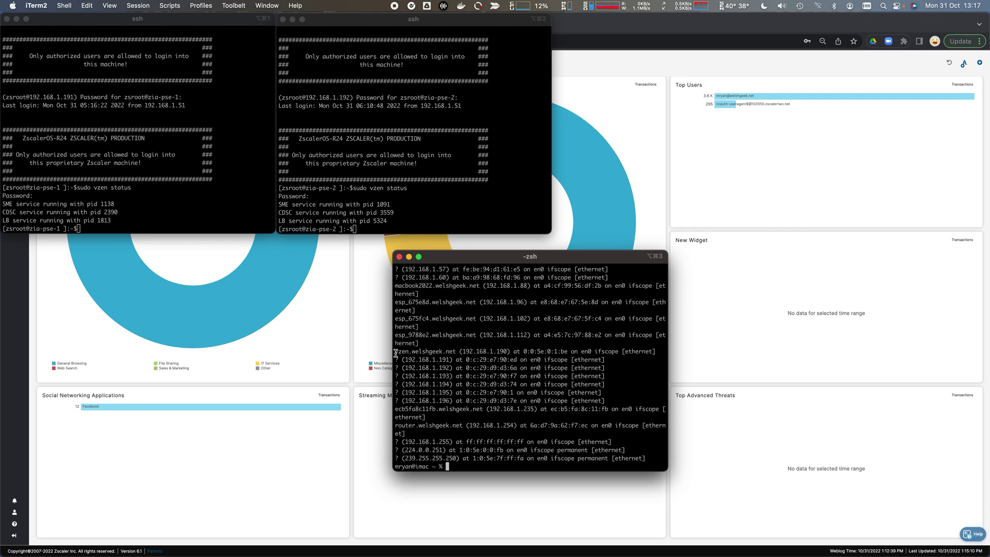
drag(395, 353, 655, 400)
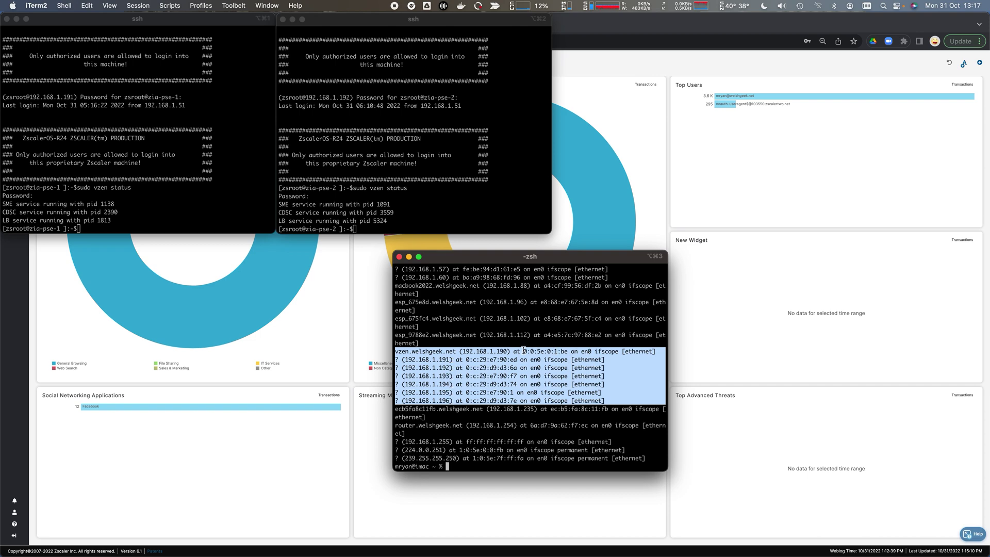
mouse_move(524, 351)
mouse_down()
mouse_move(581, 351)
mouse_move(568, 351)
mouse_up()
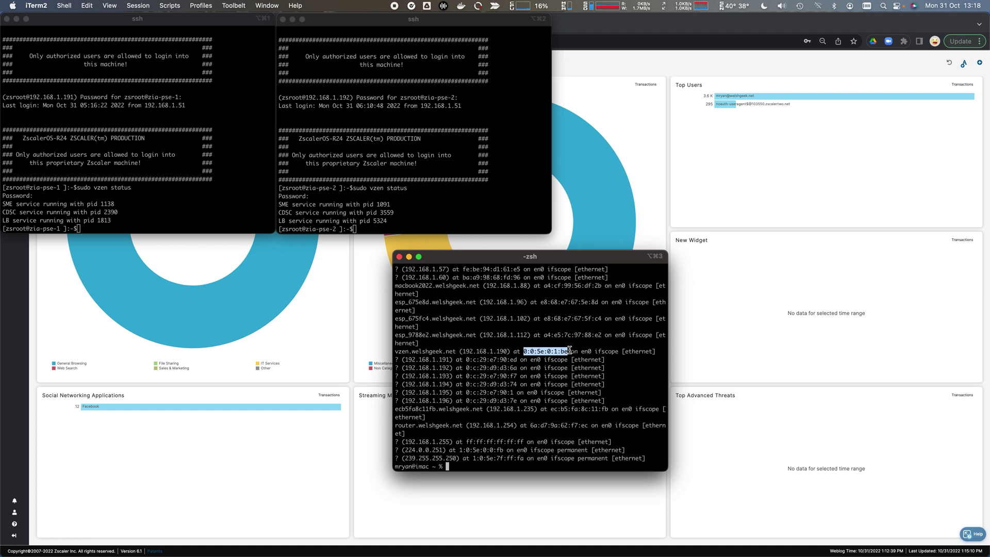
click(622, 352)
text(curl -)
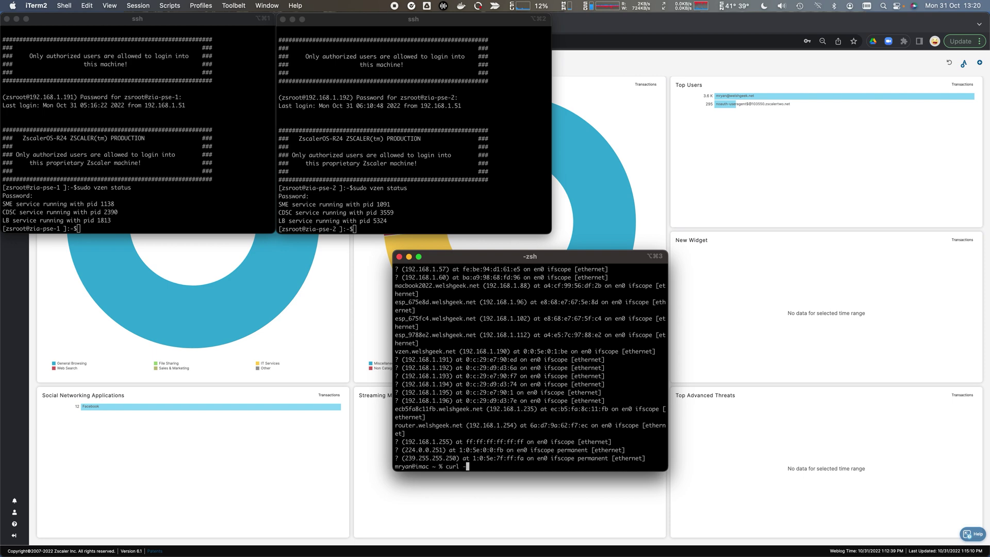
key(BackSpace)
text(http)
text(://www.)
text(888.com)
text(/)
text( -L )
text(-x )
text(192.168.)
text(1.19)
text(3:80)
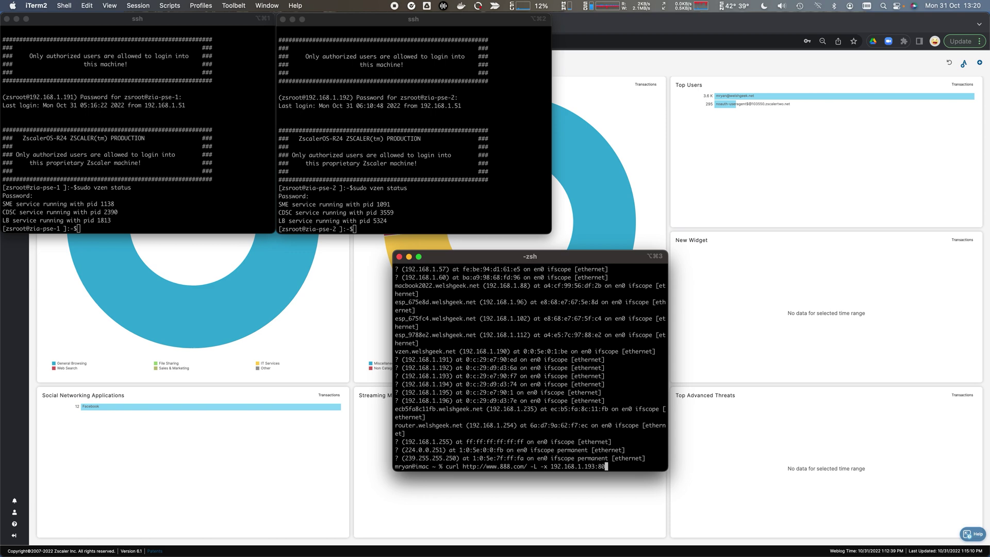
key(Return)
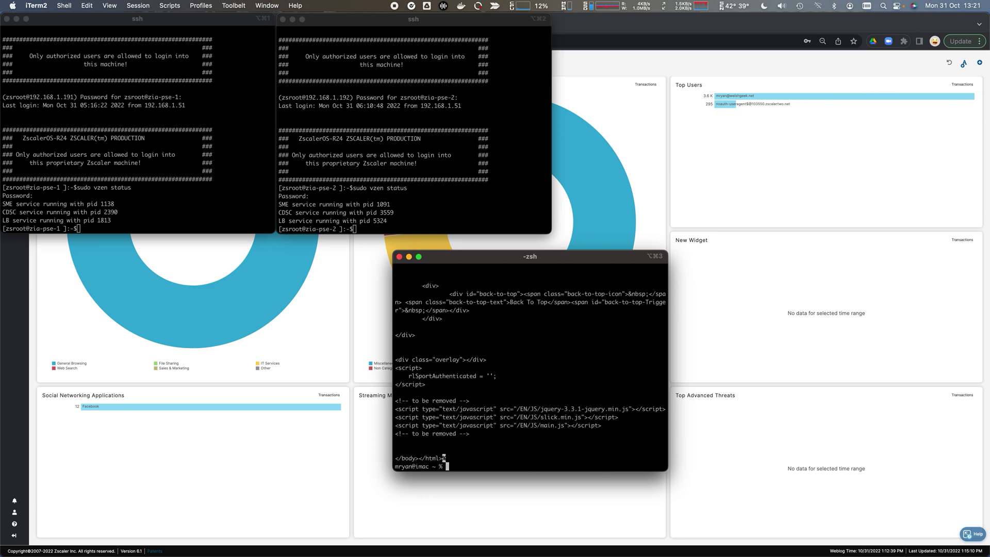
- Edit the recalled curl command to use proxy 192.168.1.190, then discard it
key(Up)
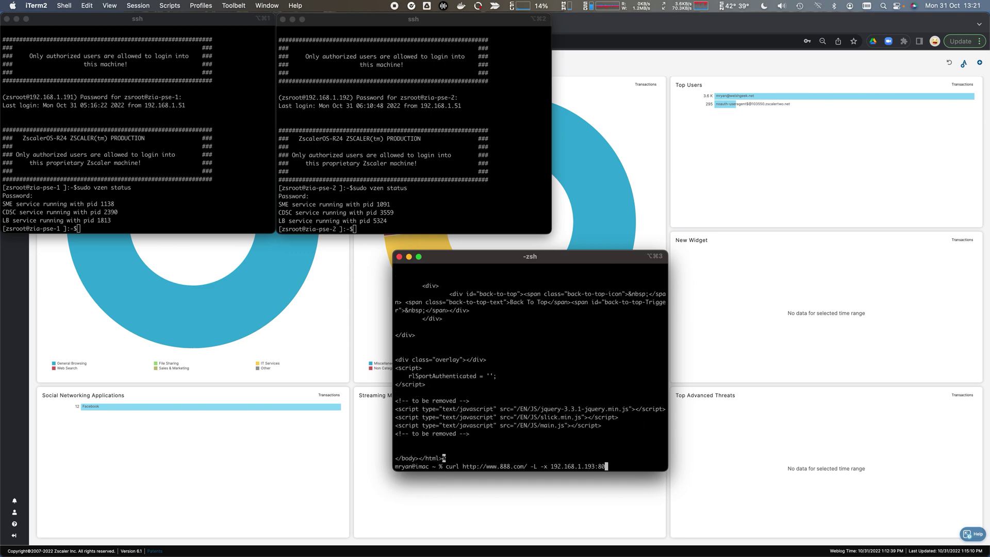
key(BackSpace)
key(BackSpace)
key(BackSpace)
key(ctrl+u)
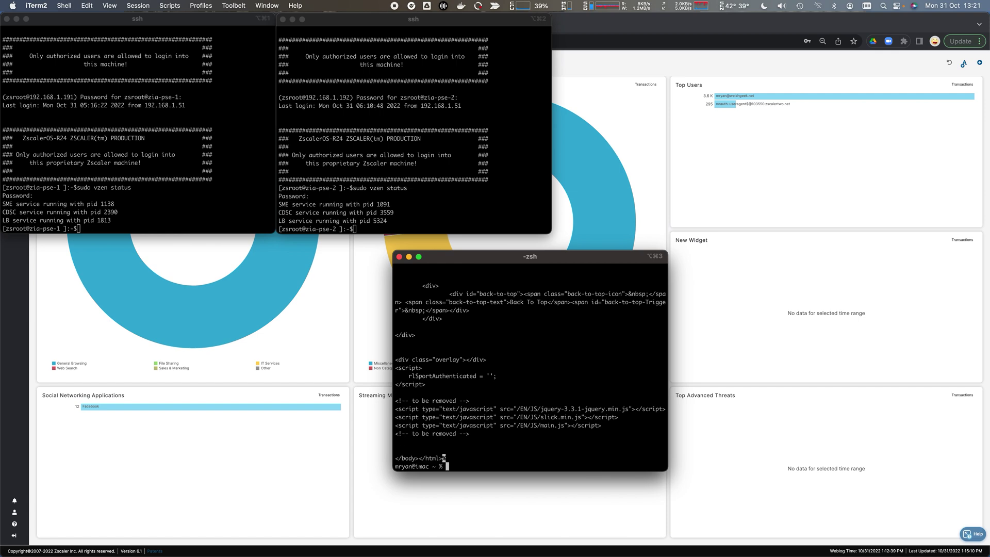
key(Up)
key(Left)
key(Left)
key(Left)
key(BackSpace)
text(0)
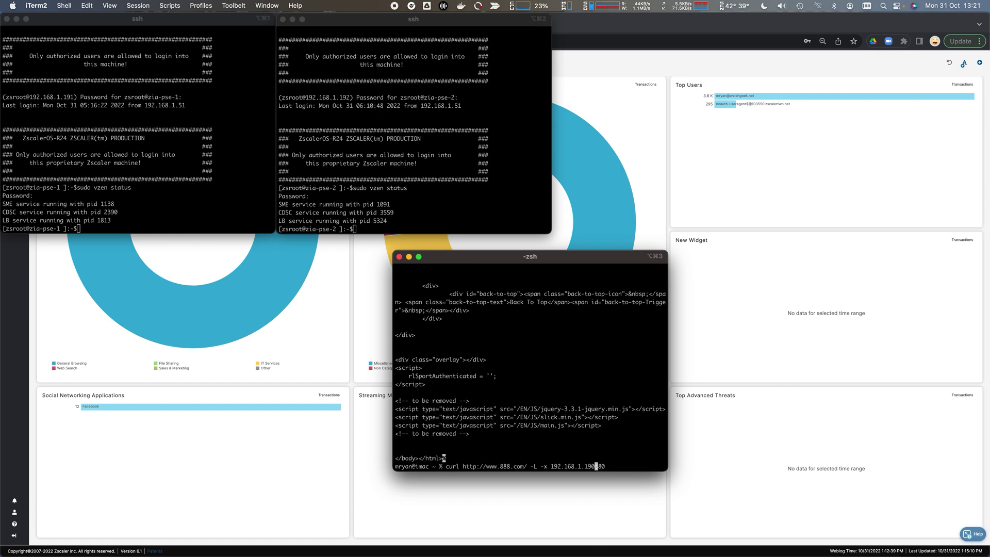
key(ctrl+u)
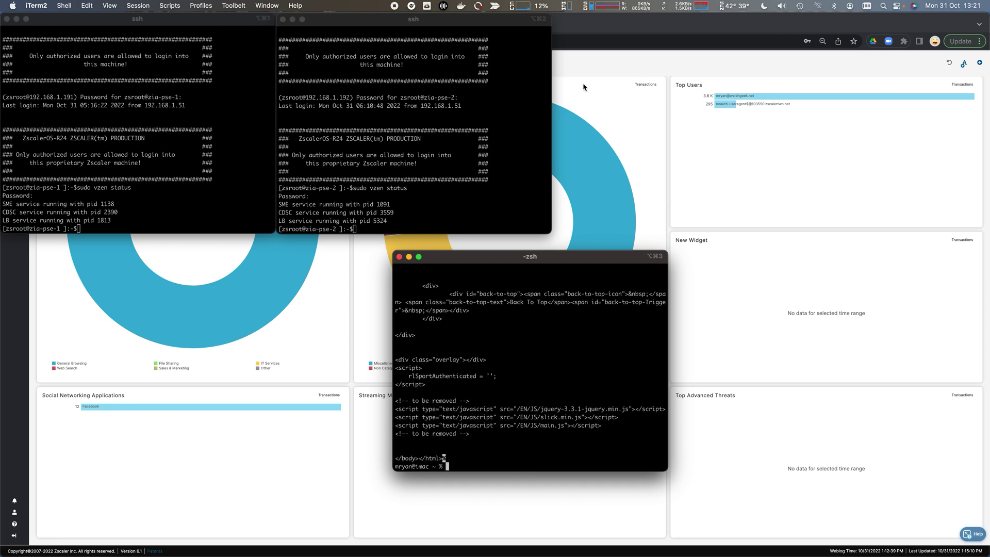
- Load the Web Insights logs for the last 5 minutes in the admin portal
click(607, 66)
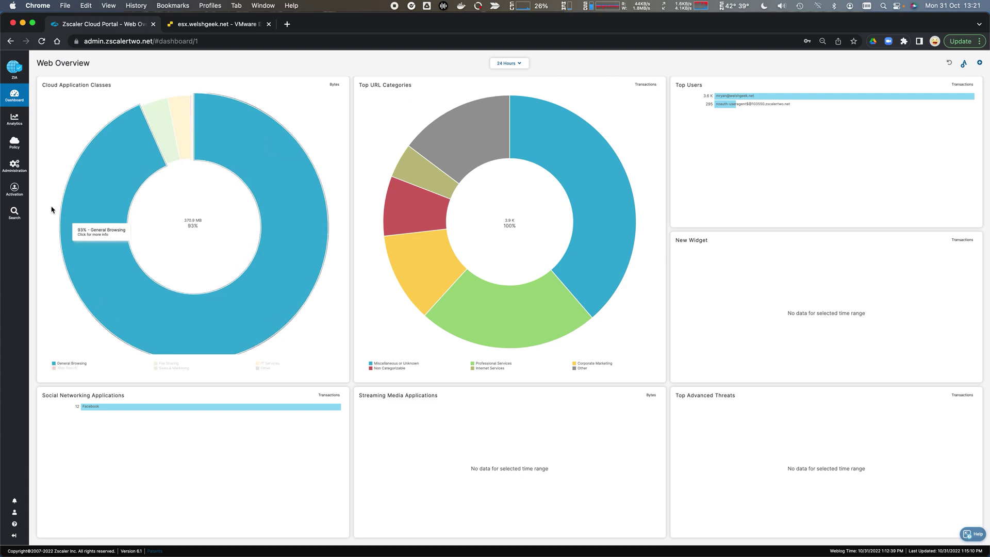
mouse_move(14, 119)
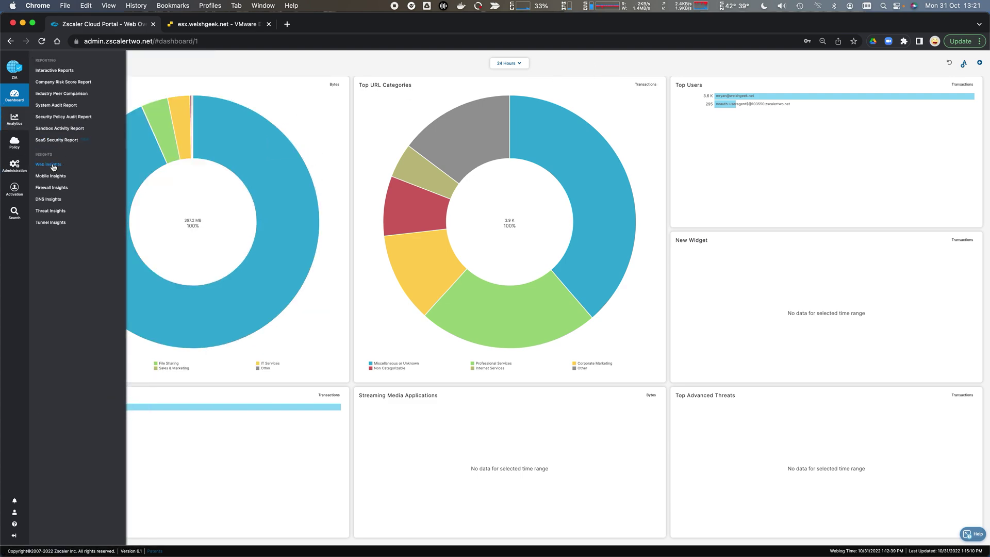
click(52, 165)
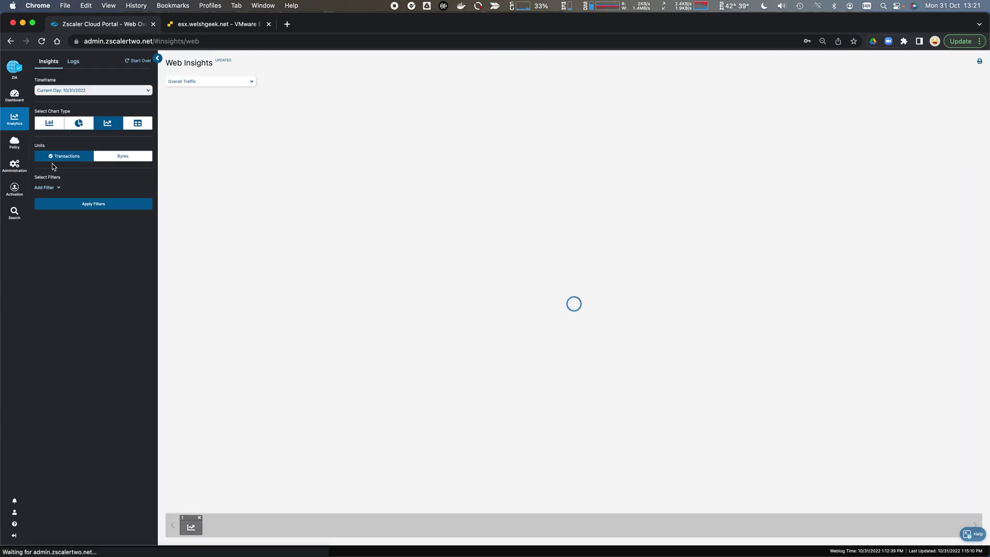
click(73, 61)
click(85, 91)
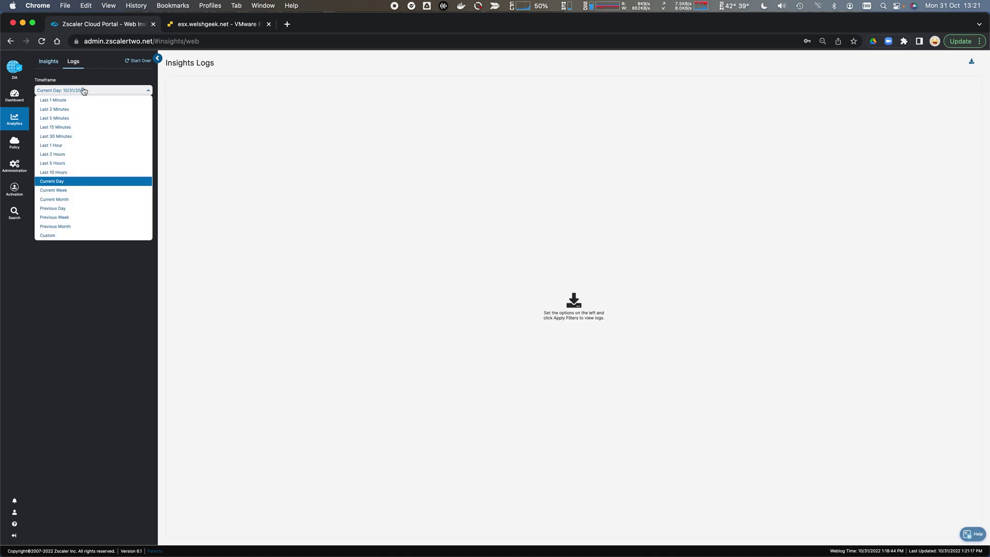
click(59, 119)
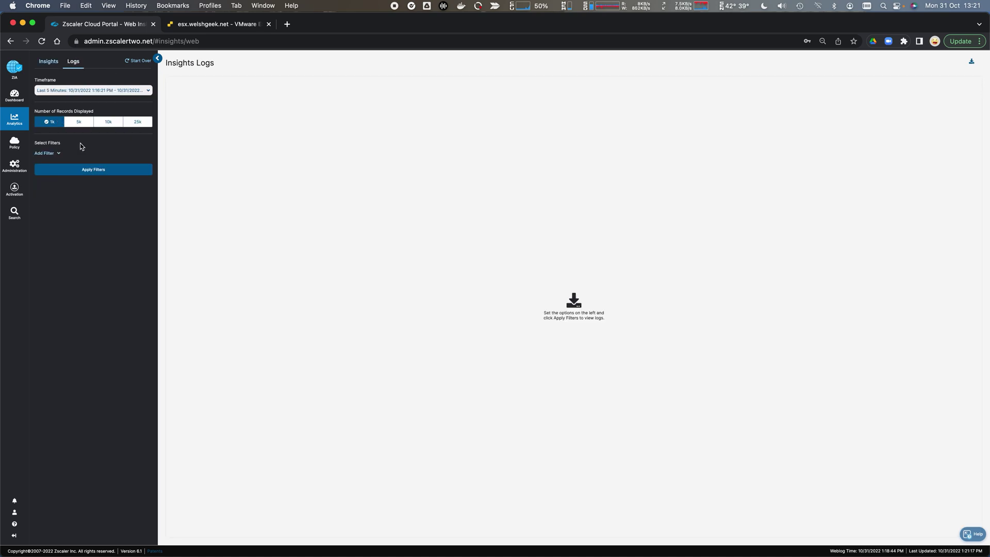
click(86, 170)
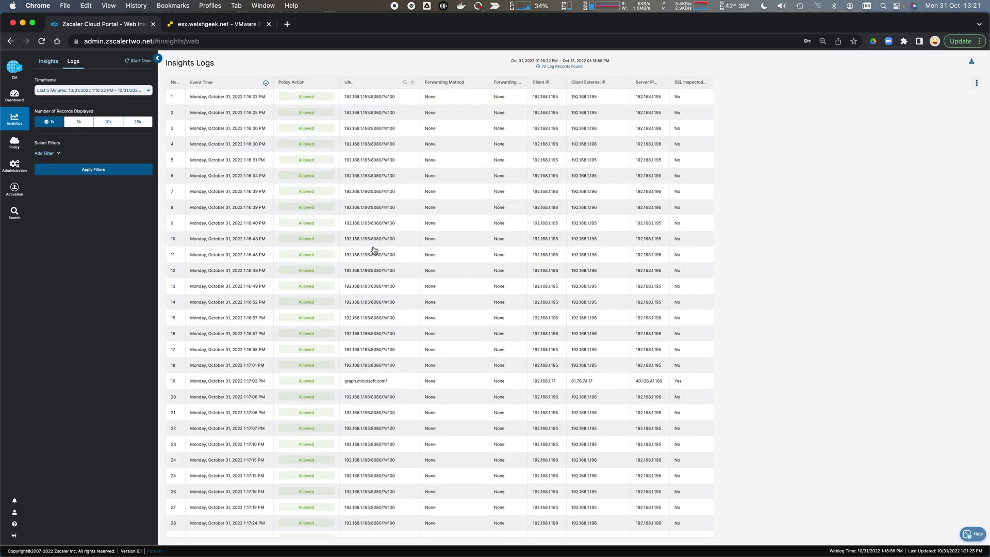
- Scroll down the logs and inspect the blocked 888.com entry in row 65
scroll(428, 211, down, 10)
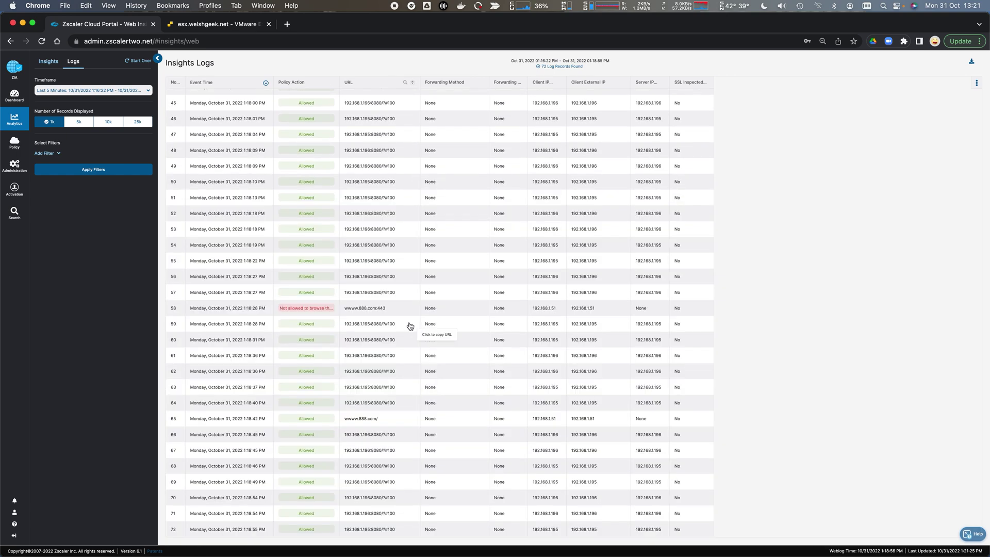
click(346, 422)
click(346, 422)
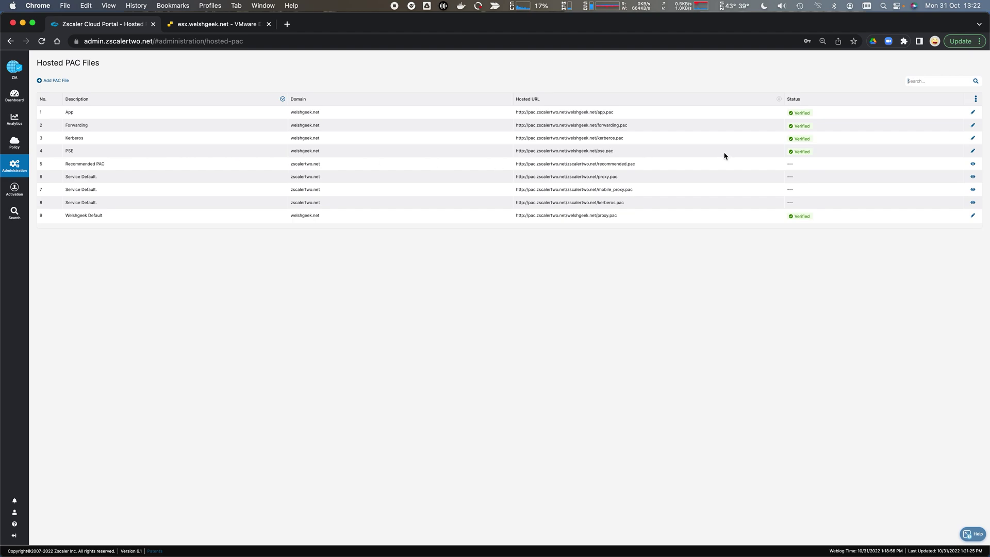
- Edit the PSE PAC file and highlight its egress IP 81.78.74.17, adfs lookup, subnet check and return lines
click(973, 151)
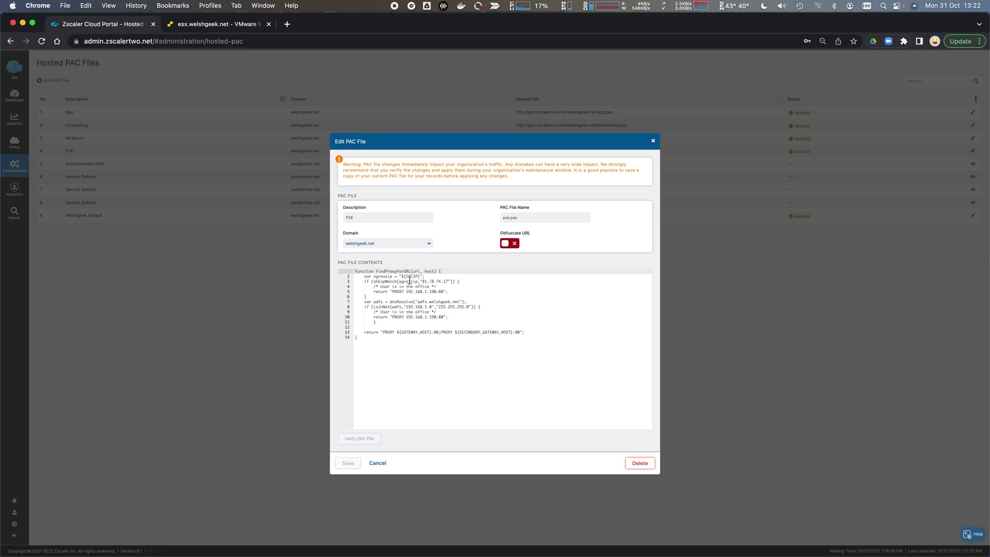
drag(401, 277, 421, 277)
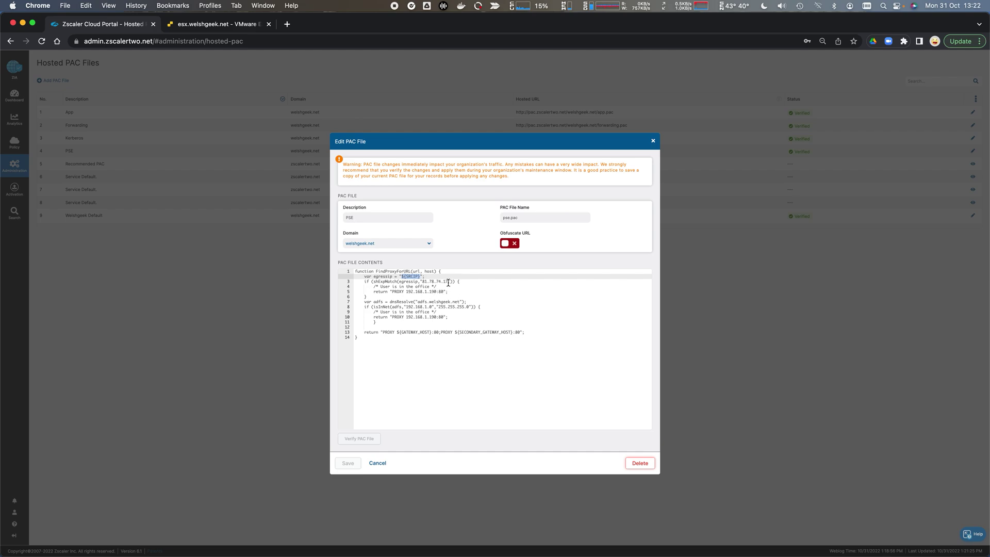
drag(449, 282, 421, 283)
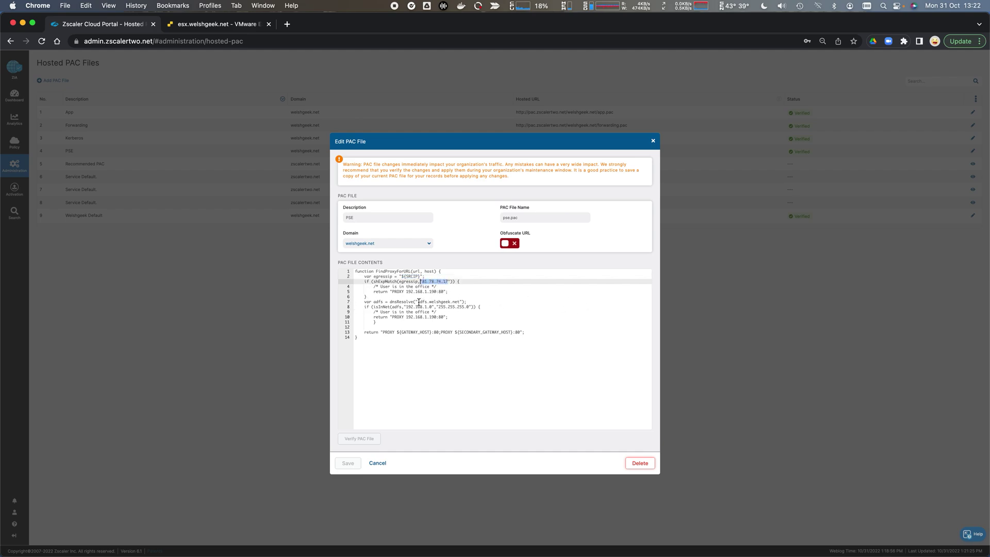
drag(418, 302, 460, 303)
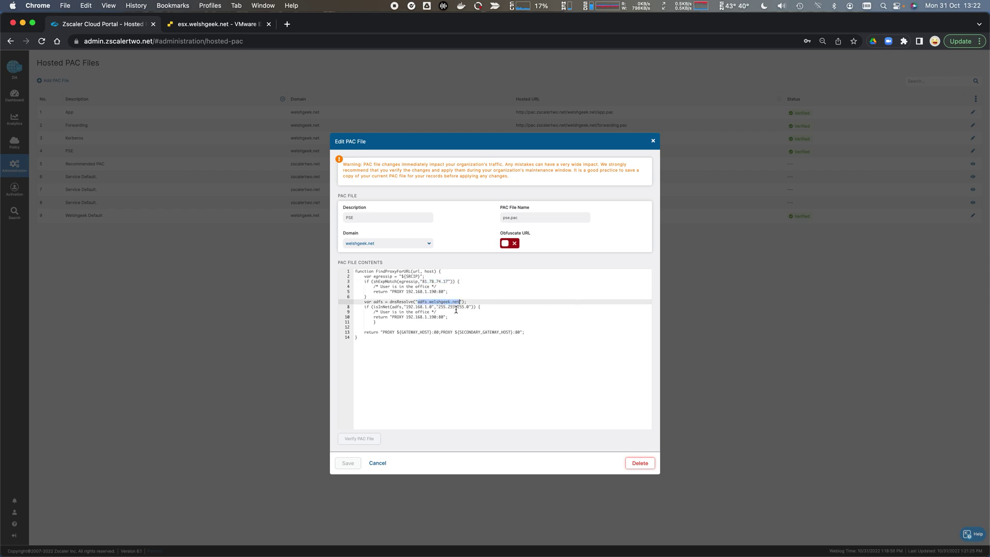
mouse_move(406, 308)
mouse_down()
mouse_move(431, 308)
mouse_move(404, 318)
mouse_up()
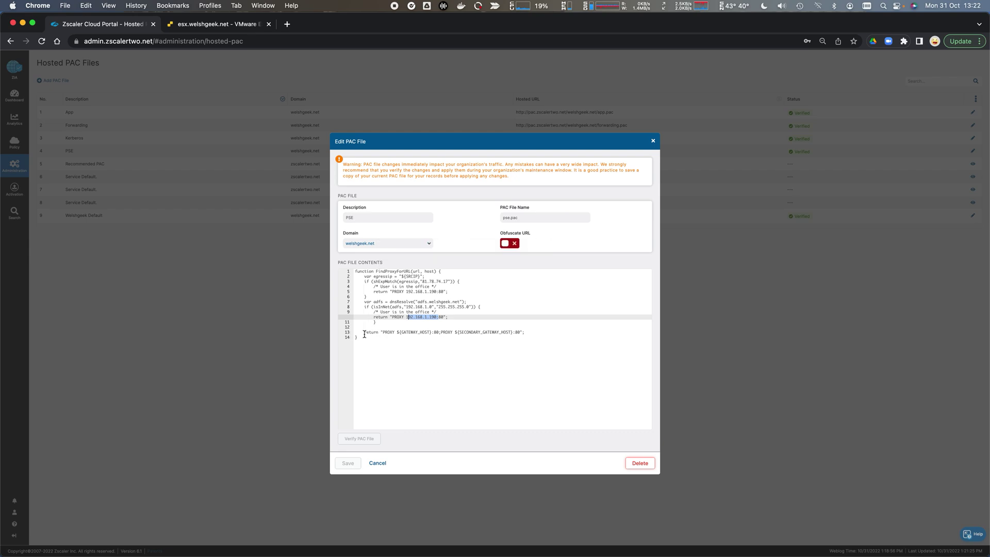
drag(364, 332, 541, 334)
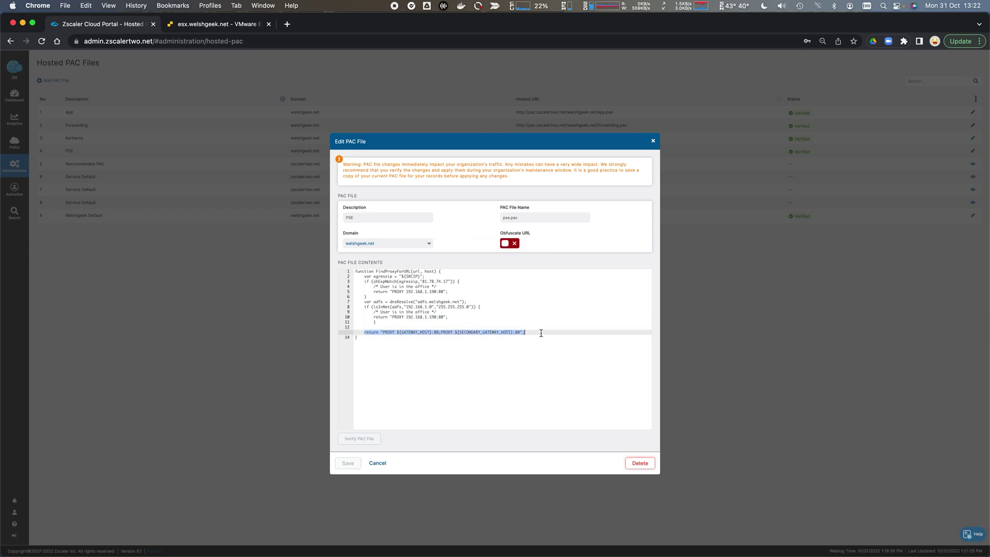
click(497, 336)
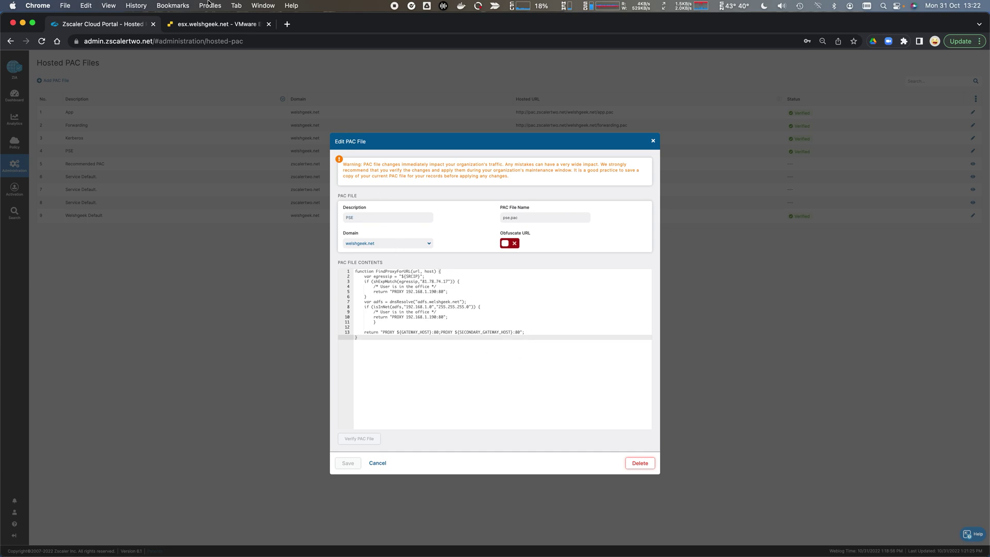
- Check on ip.zscaler.com in a new tab that the public IP is 81.78.74.17
click(287, 24)
text(ip.zscaler.com)
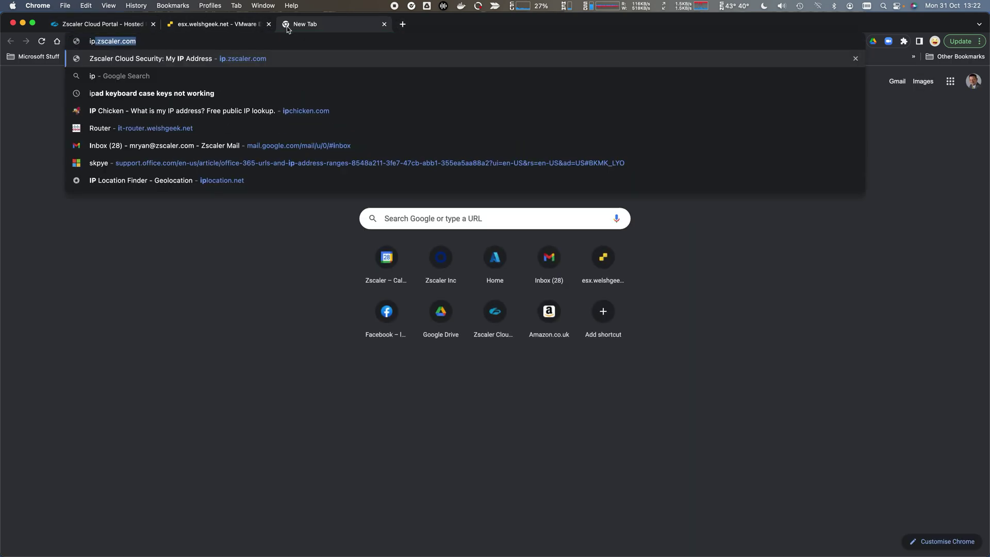
key(Return)
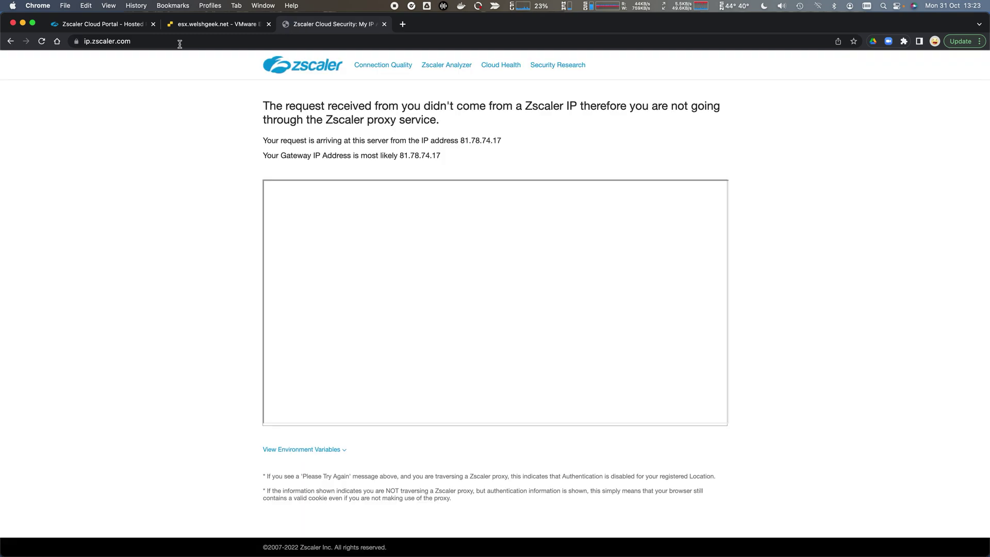
drag(401, 156, 448, 159)
- Review the PAC's office egress check and proxy 192.168.1.190, then cancel without saving
click(113, 25)
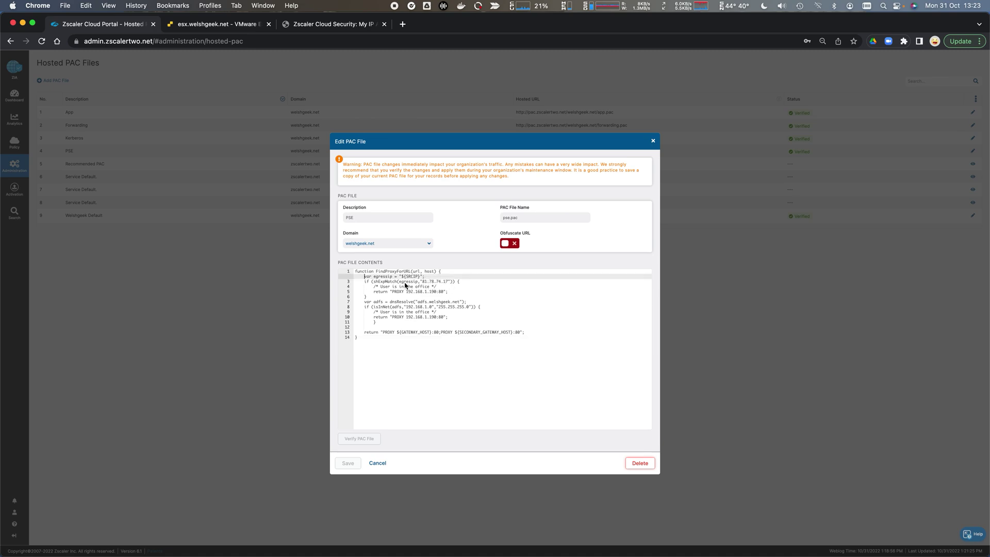
drag(365, 276, 467, 292)
drag(406, 292, 437, 292)
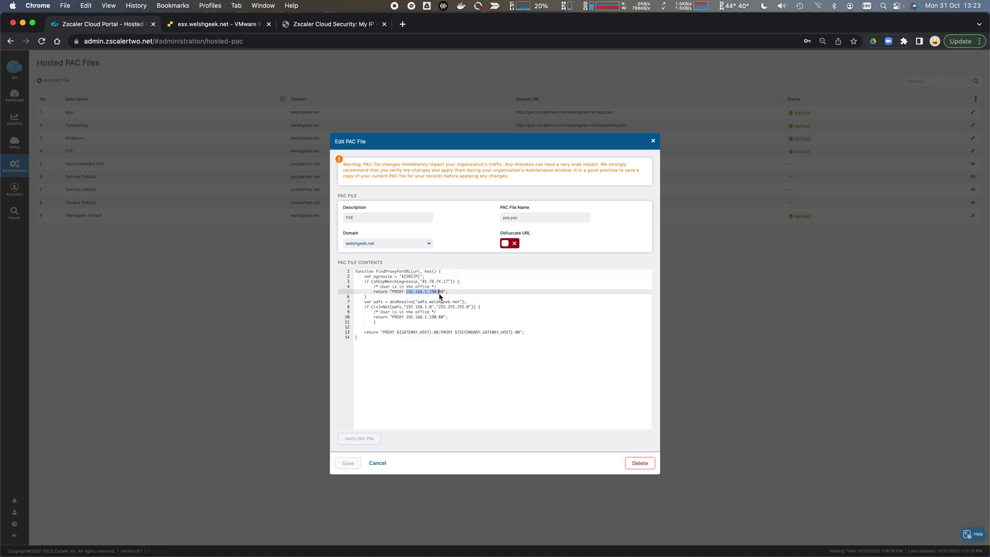
click(377, 464)
mouse_move(14, 143)
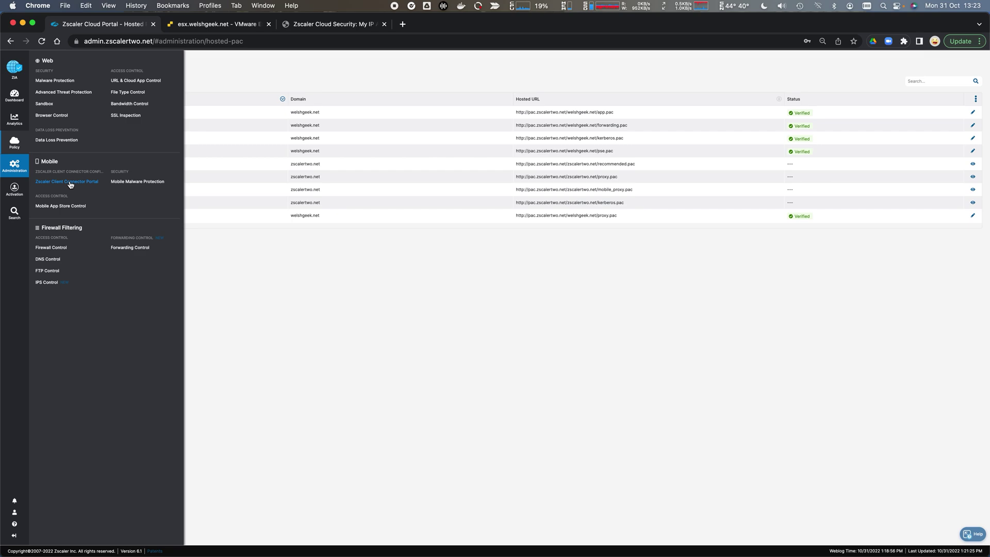
- Open the Welshgeek macOS app profile policy in the Client Connector Portal
click(71, 184)
scroll(273, 248, down, 1)
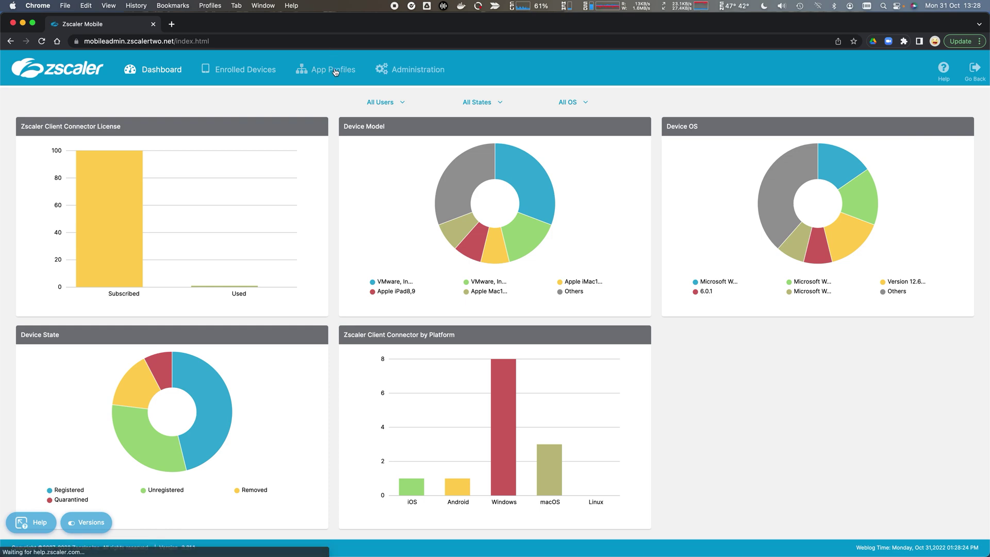
click(335, 72)
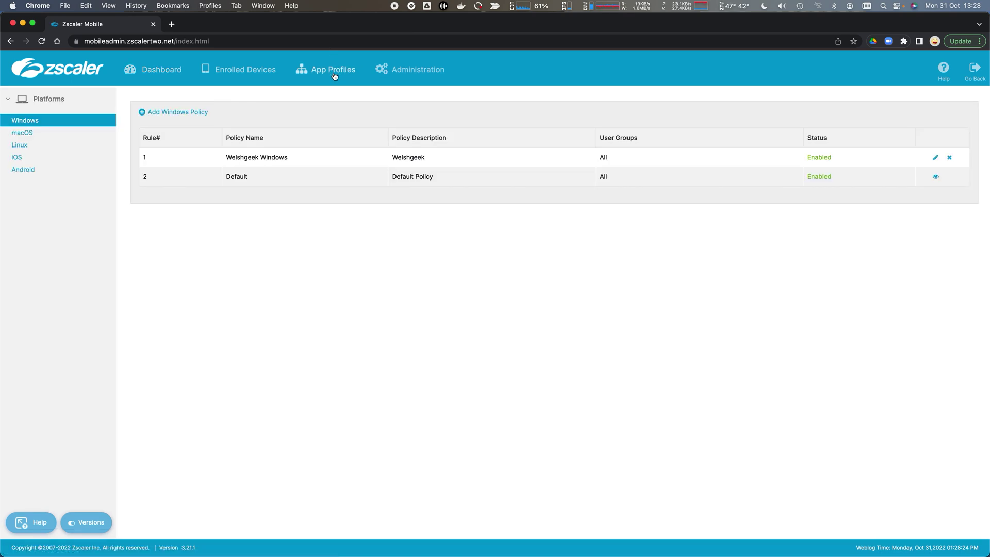
click(31, 136)
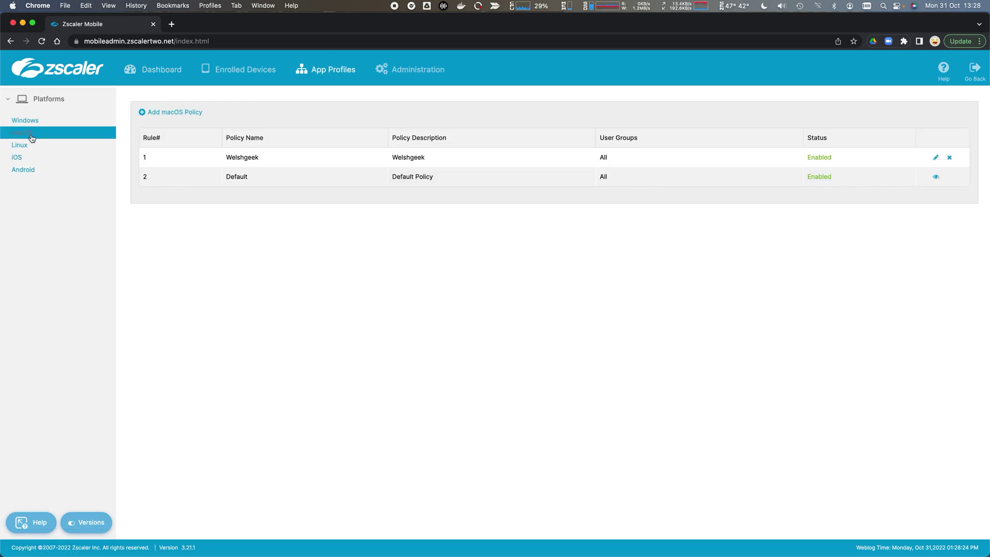
click(936, 157)
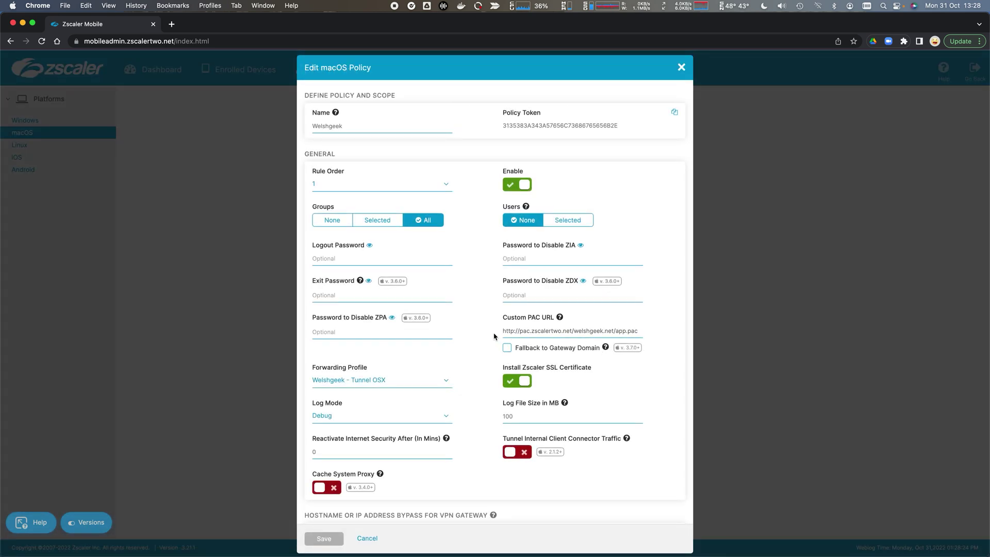
- Change the custom PAC URL from app.pac to pse.pac and save the policy
double_click(626, 331)
text(pse)
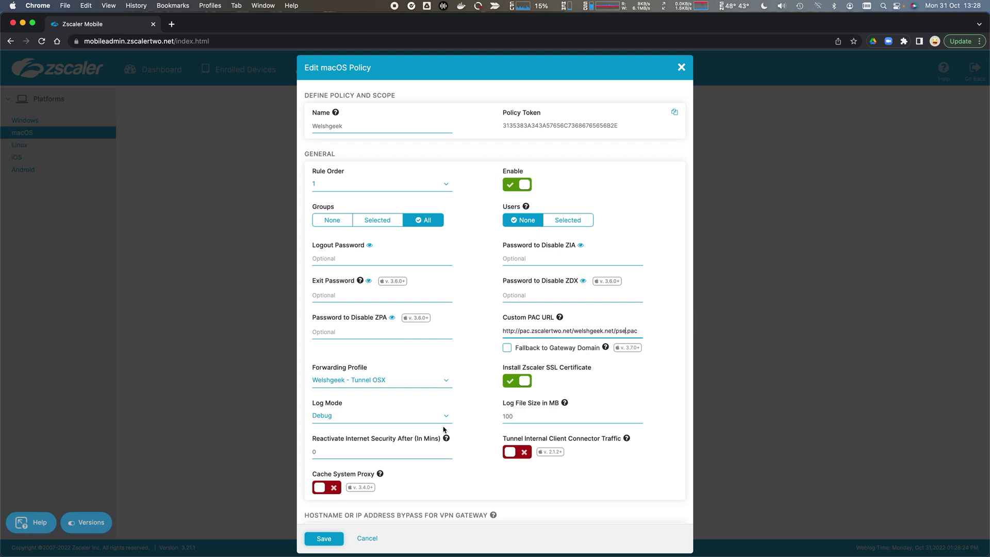
click(328, 539)
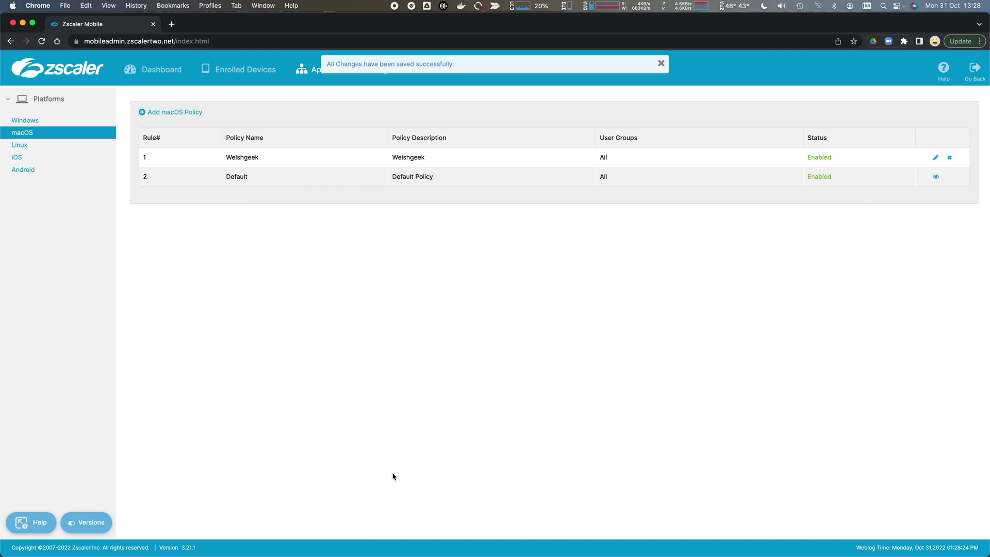
- Launch Zscaler Client Connector via Spotlight and open its window from the menu-bar icon
key(super+space)
text(zscaler)
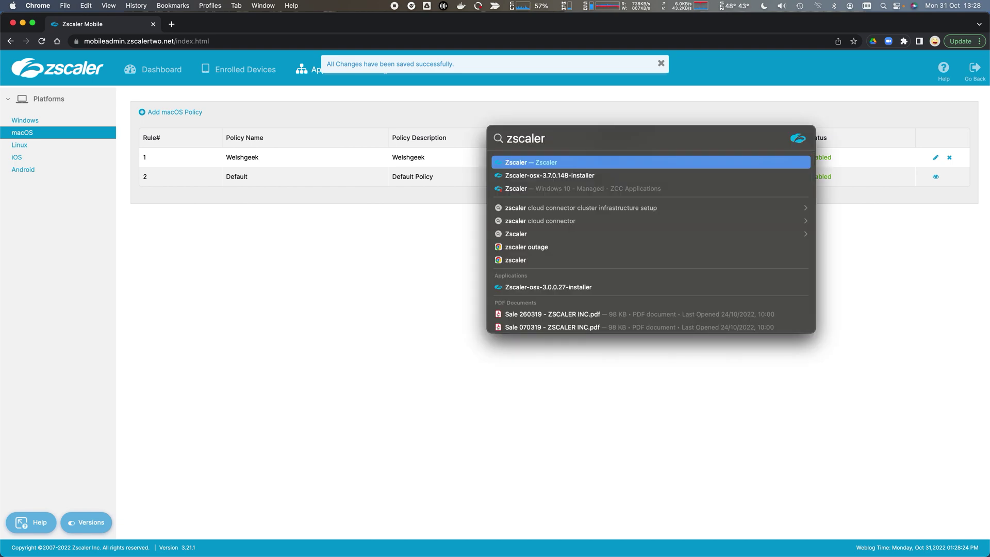
key(Return)
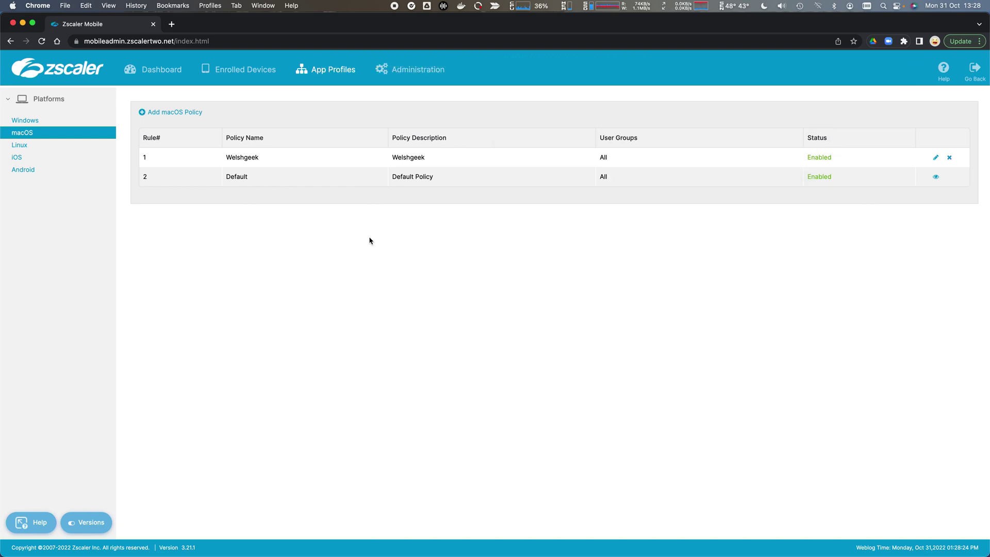
click(378, 6)
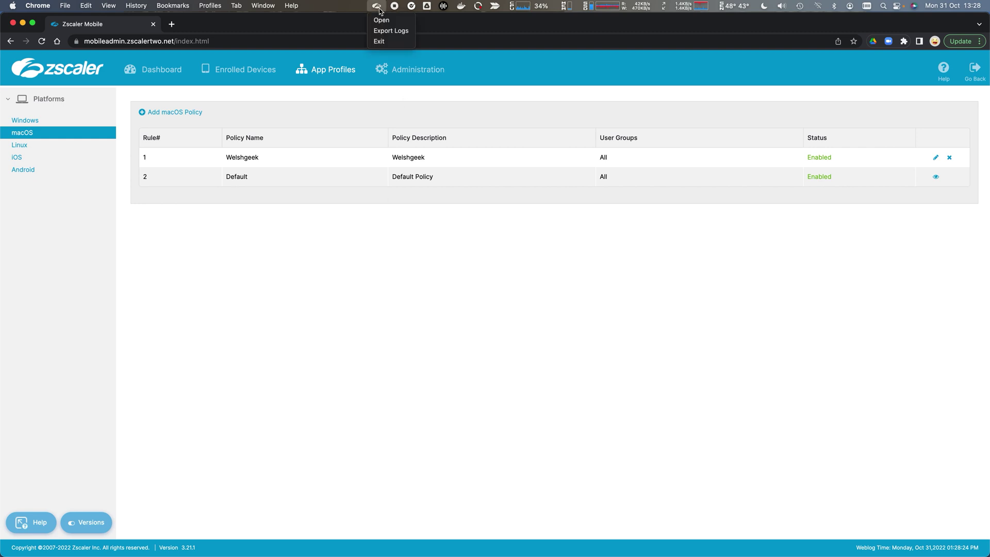
click(381, 20)
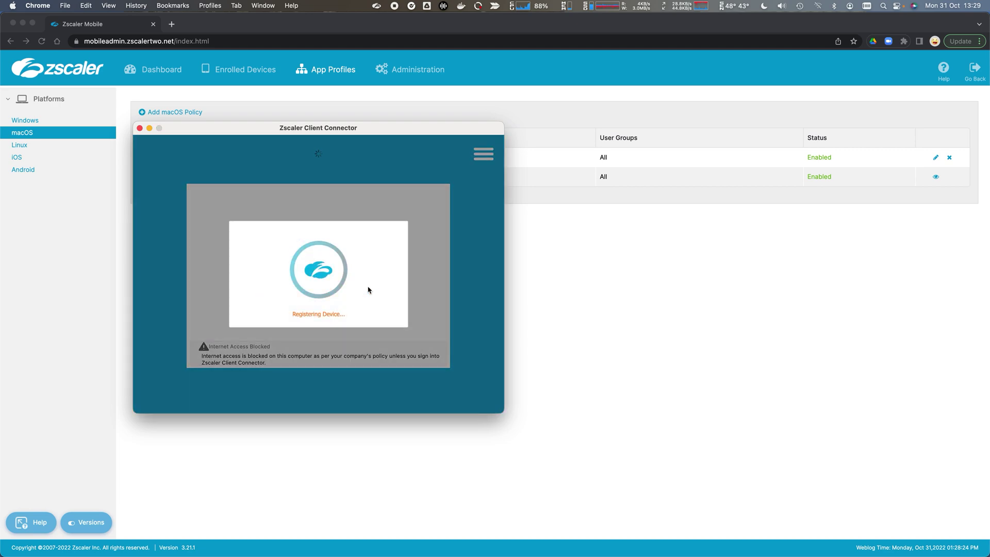
click(377, 6)
click(380, 20)
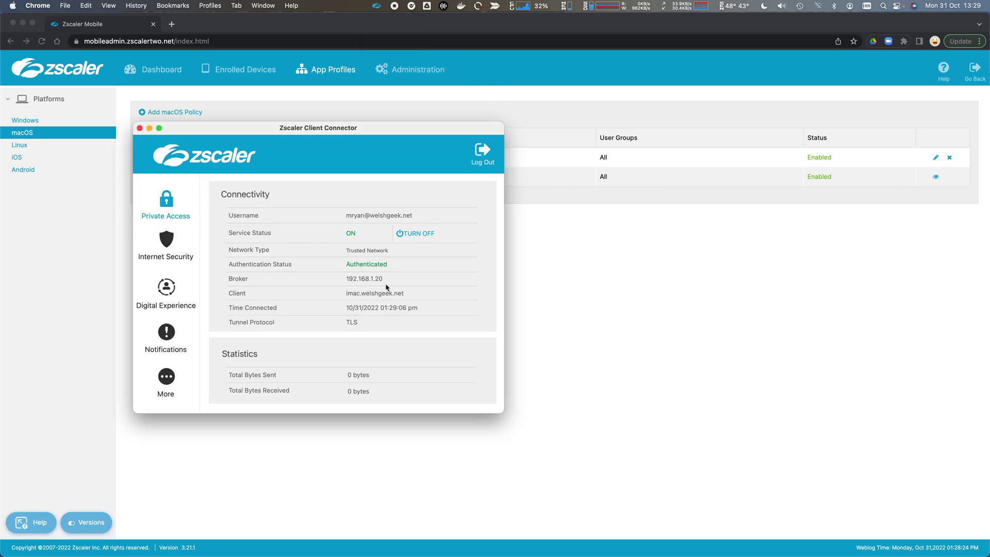
click(166, 242)
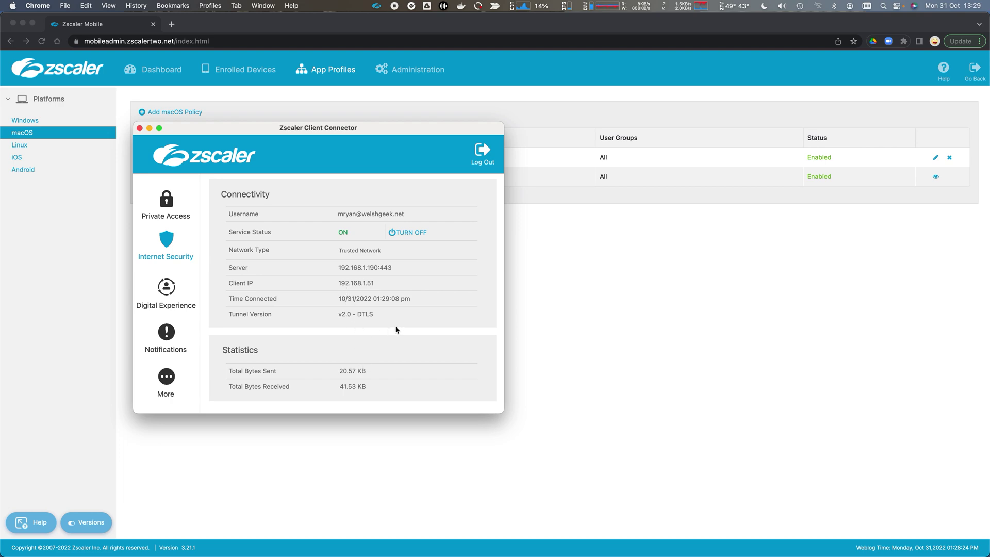
click(208, 24)
- Load 888.com in a new tab to confirm it's blocked as Gambling
click(172, 25)
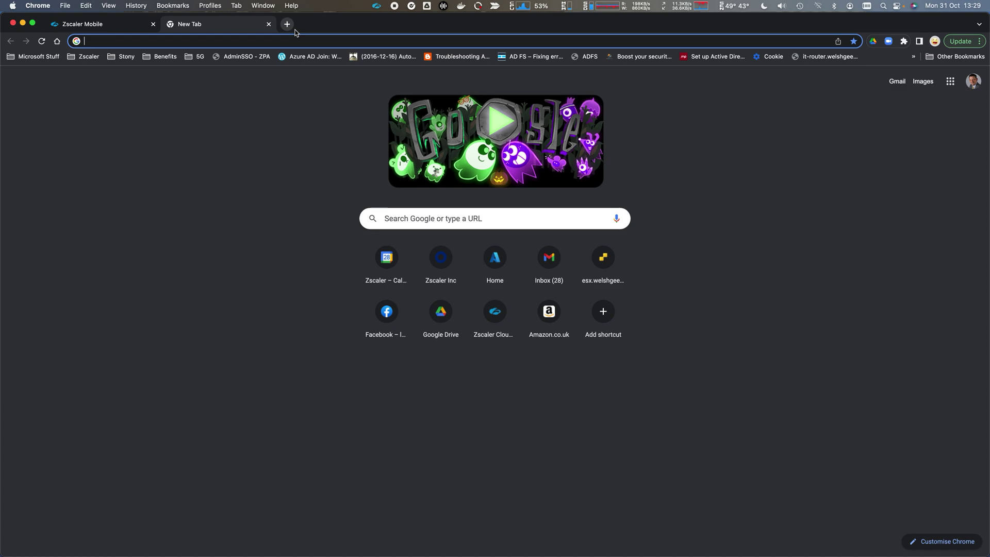
text(888)
key(Return)
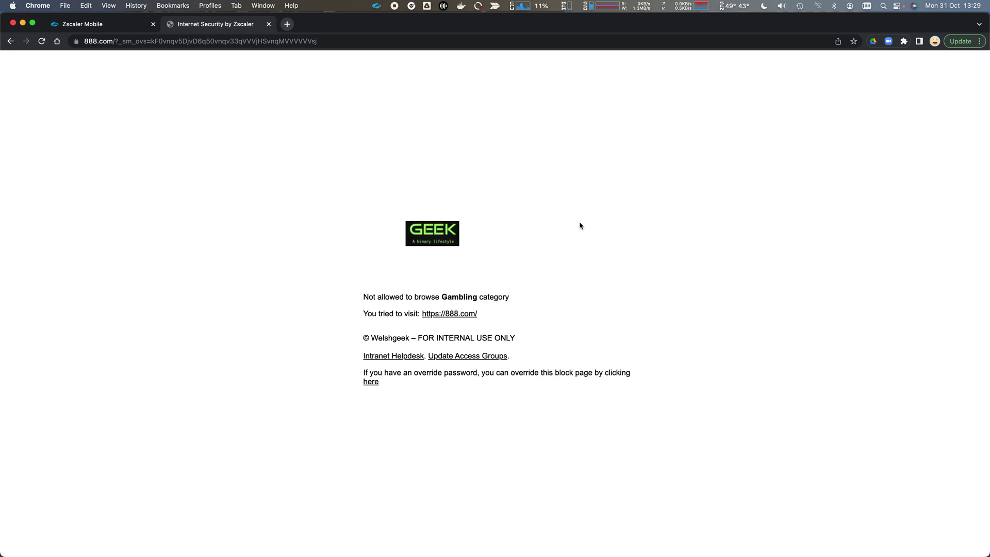
- Load ip.zscaler.com in the same tab
click(300, 42)
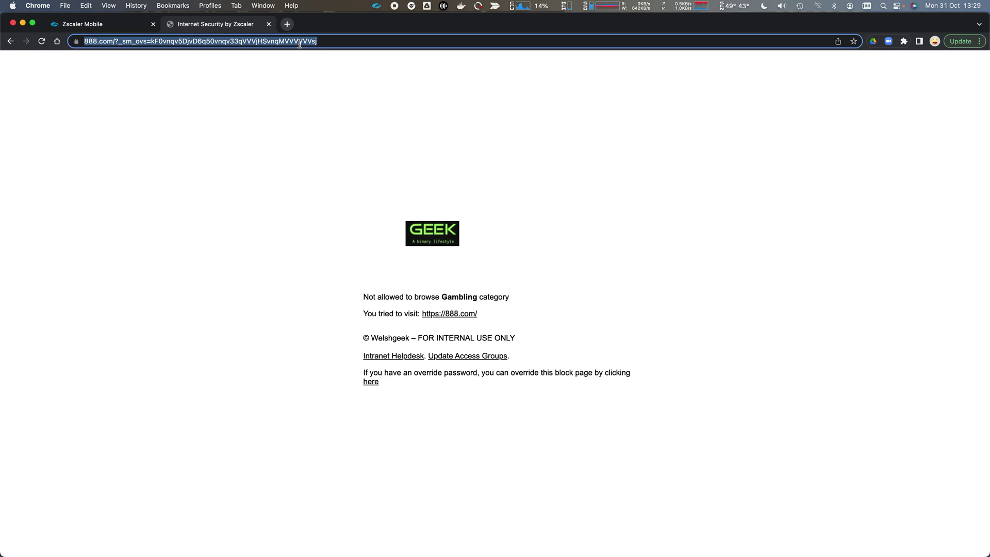
text(ip.zscaler.com)
key(Return)
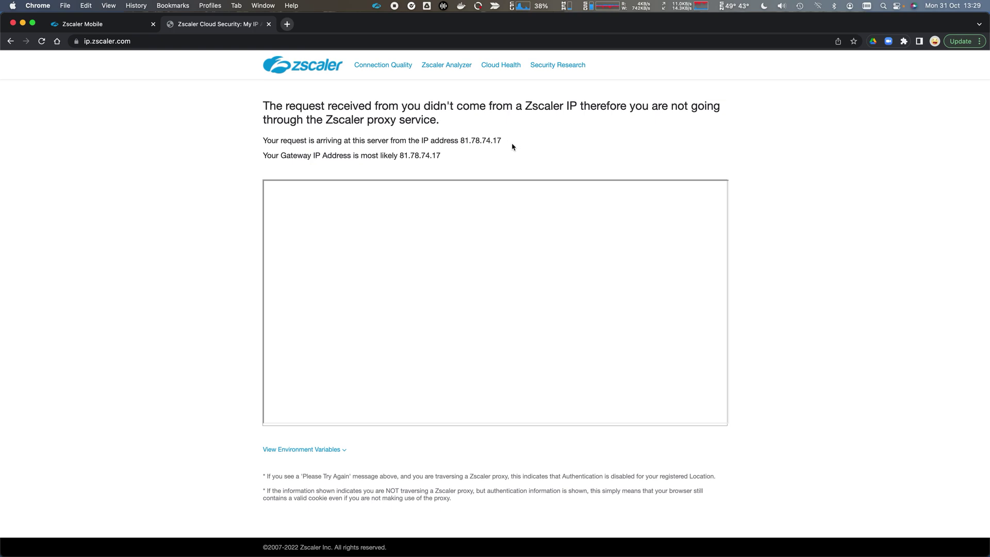
- Highlight the public IP and scroll through ip.zscaler.com's environment variables table
drag(511, 146, 459, 141)
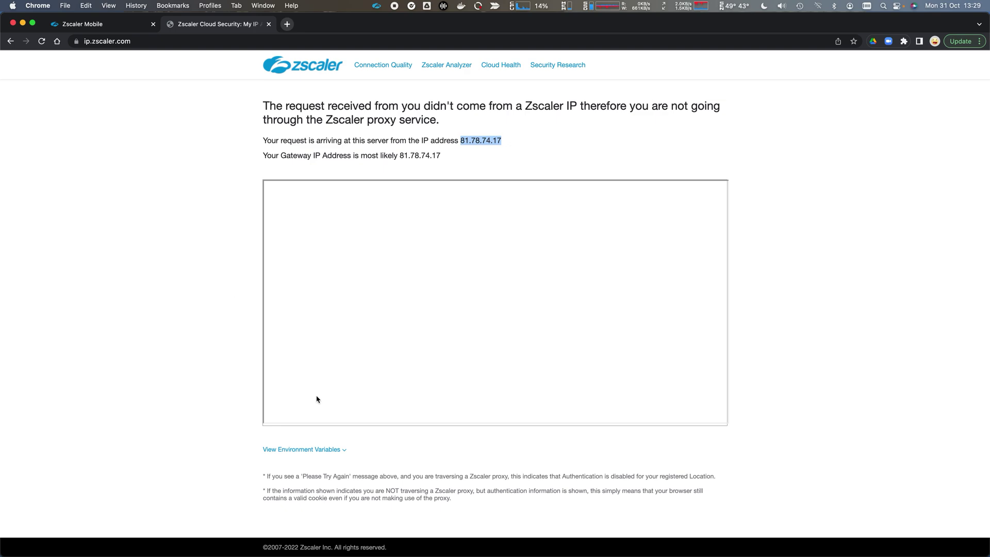
click(342, 450)
scroll(361, 446, down, 2)
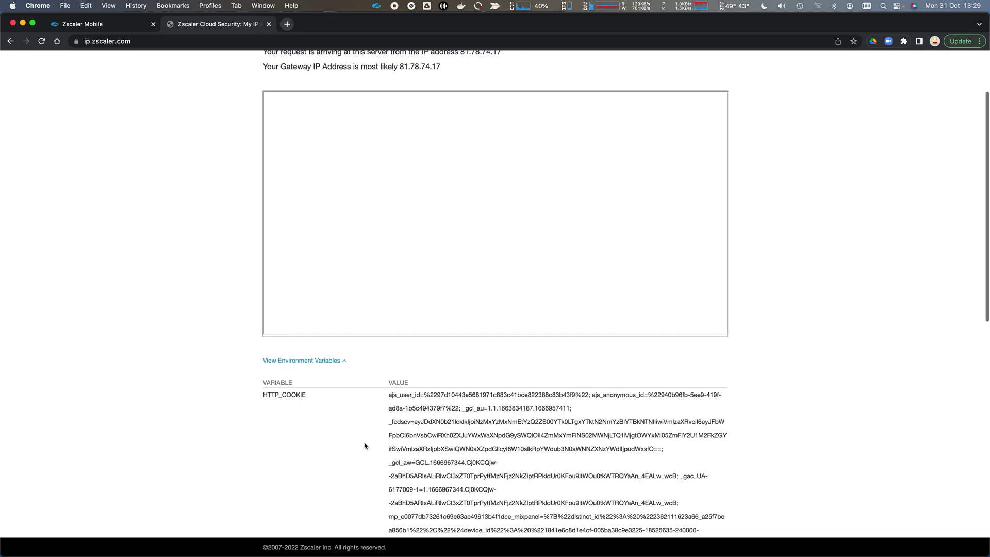
scroll(364, 441, down, 2)
scroll(361, 412, down, 5)
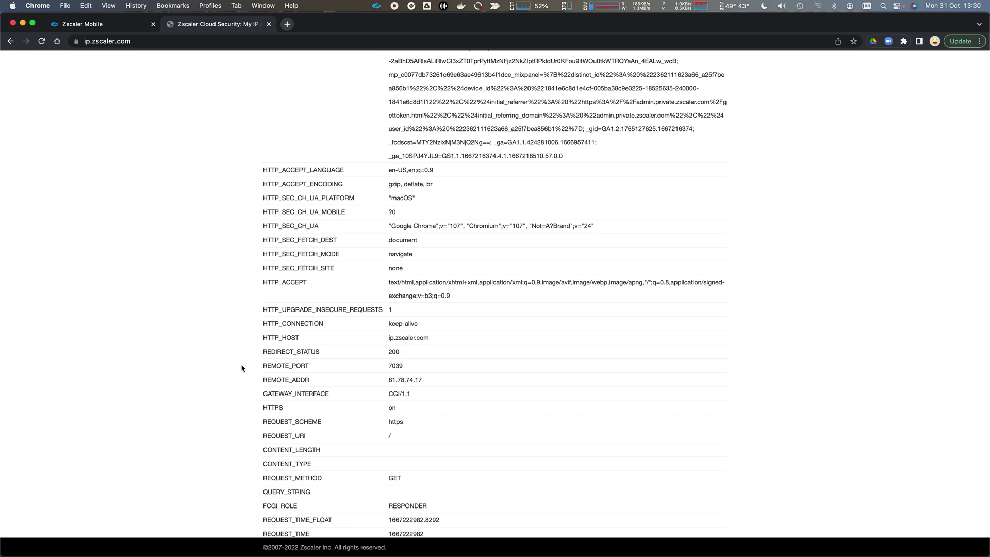
scroll(217, 373, down, 2)
scroll(190, 376, down, 1)
scroll(188, 335, up, 15)
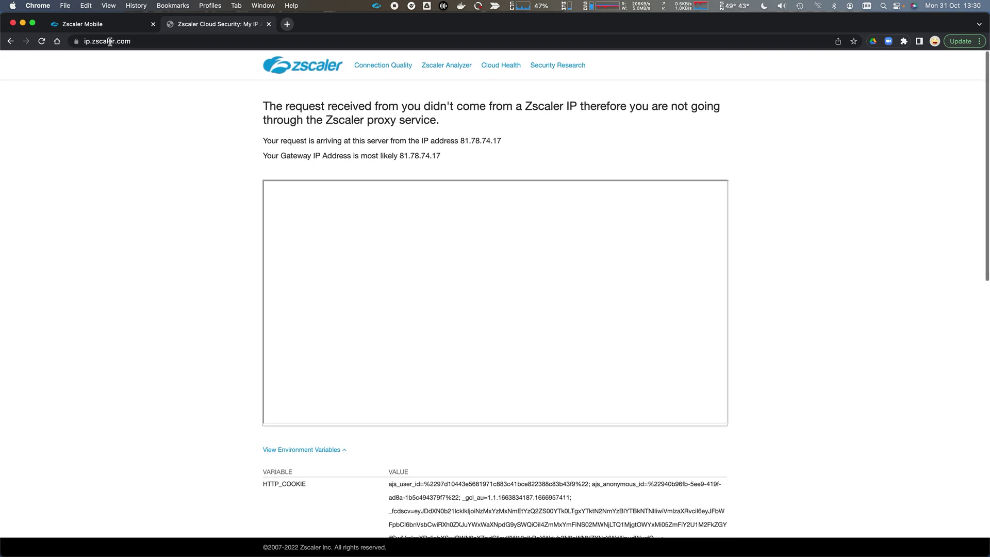
click(98, 24)
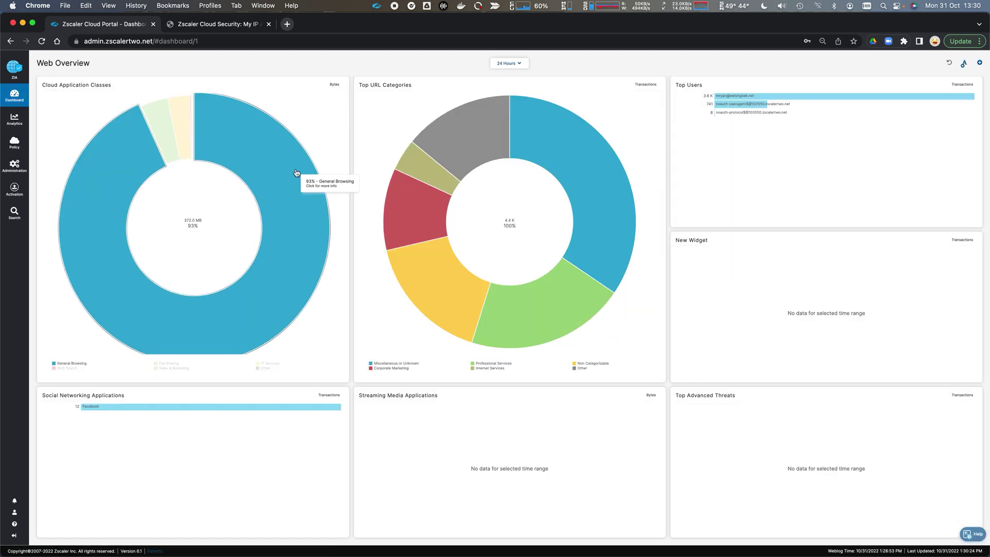
- Retrieve Web Insights logs for the last 5 minutes
click(15, 119)
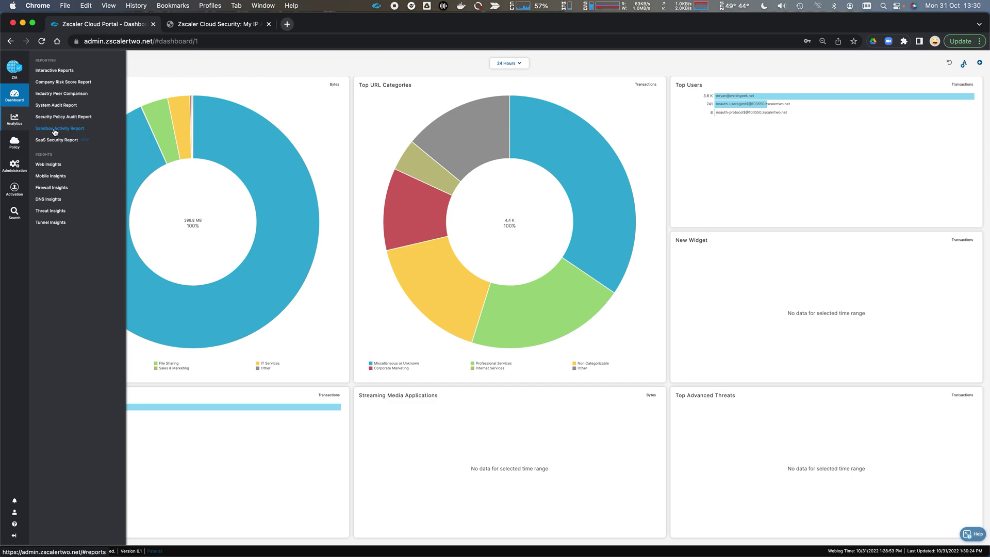
click(52, 164)
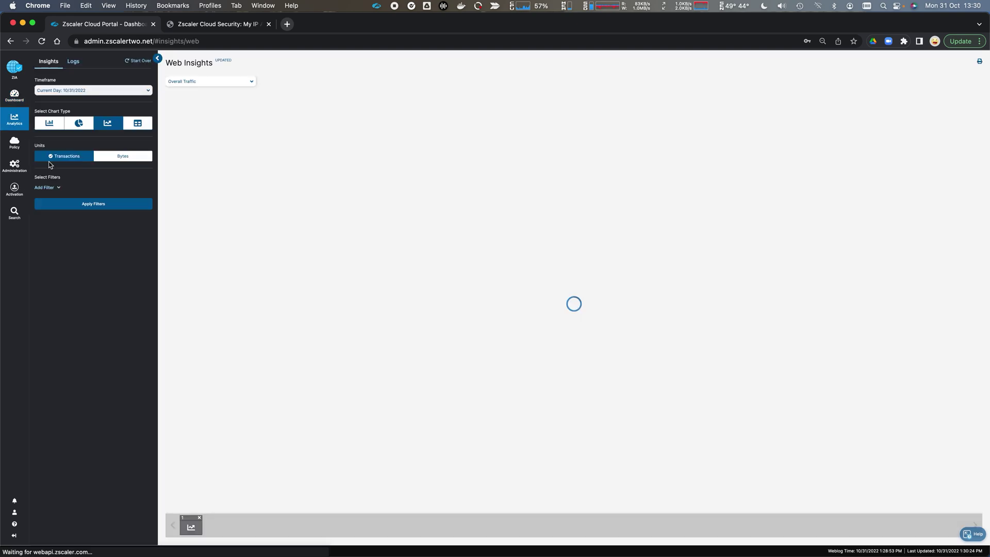
click(73, 61)
click(94, 99)
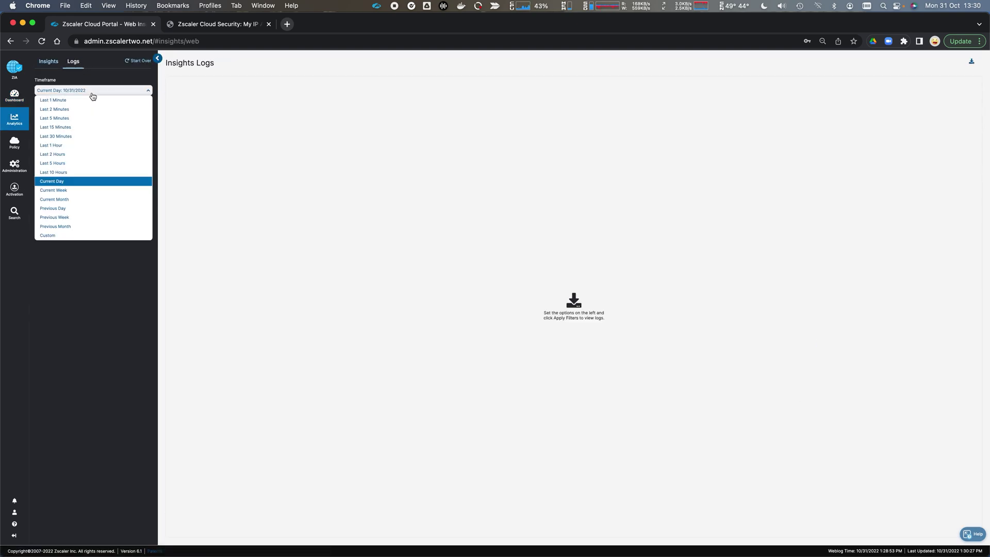
click(82, 118)
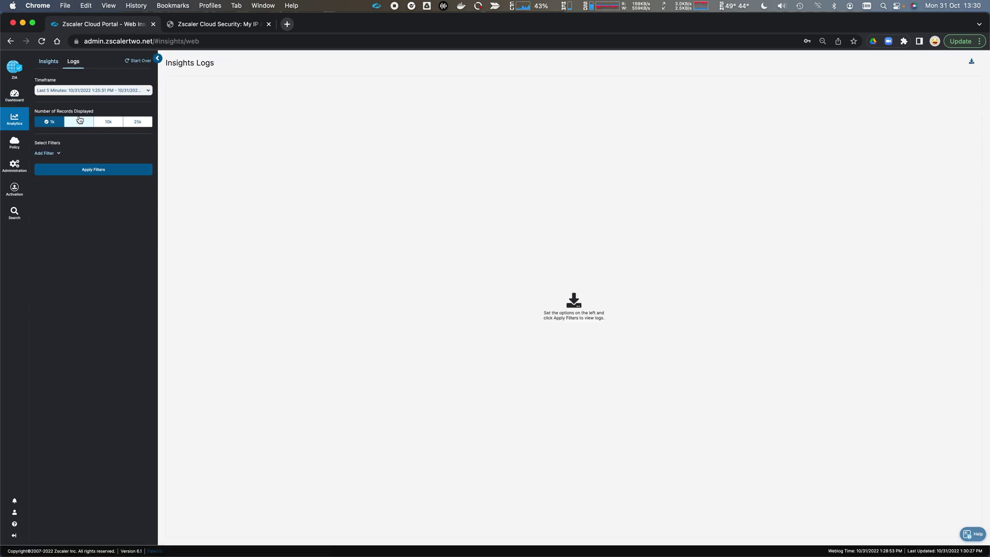
click(83, 170)
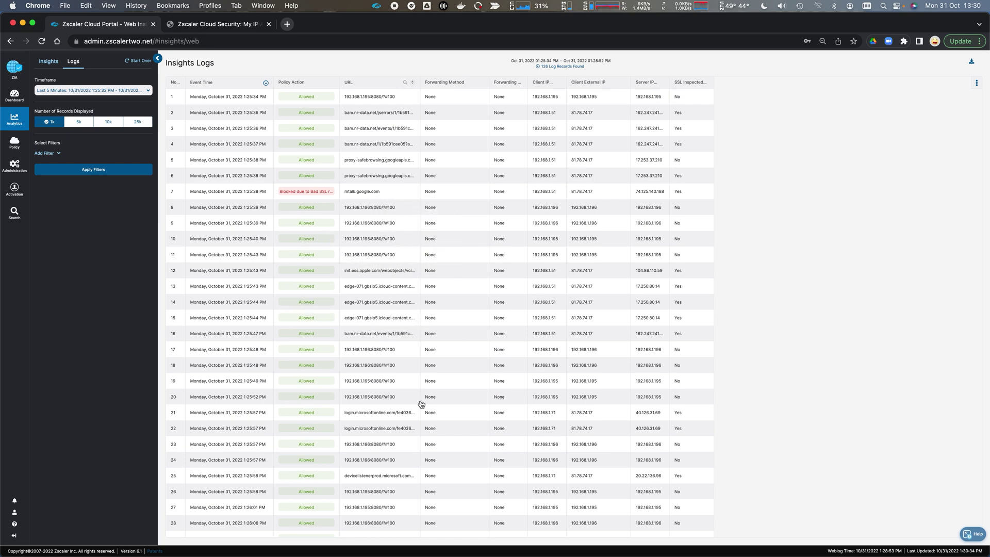
- Scroll through the 126 log records and bring up the available log filters
scroll(400, 437, down, 1)
scroll(400, 437, down, 2)
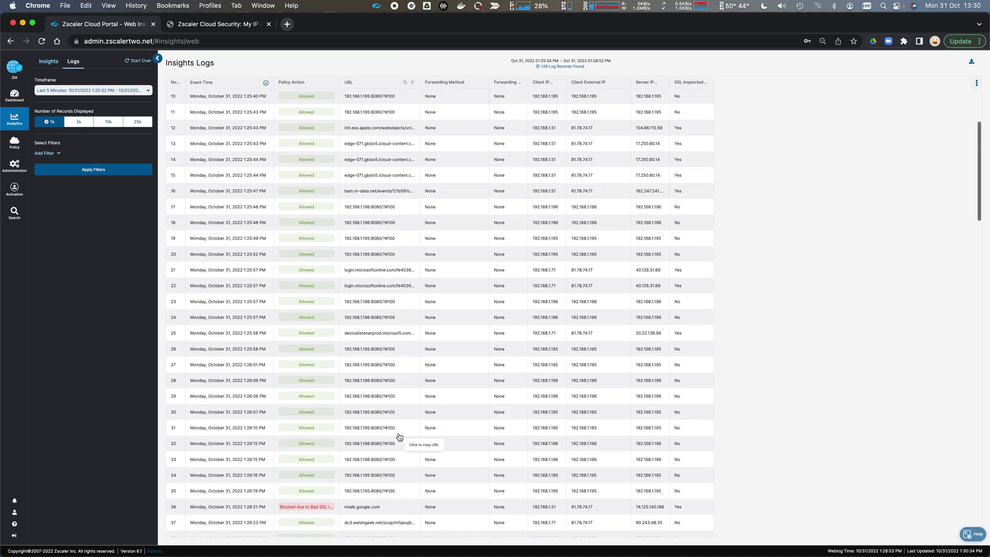
scroll(399, 438, down, 5)
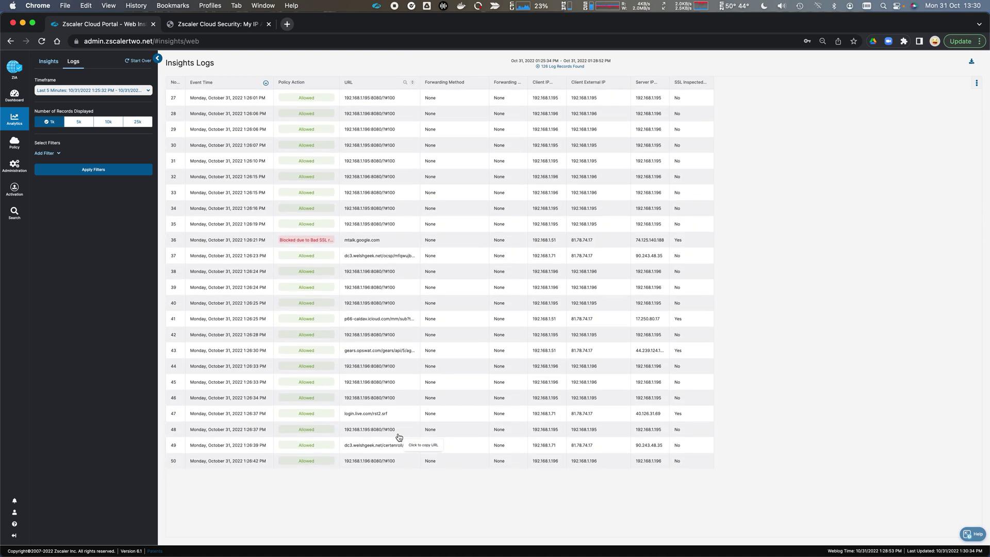
scroll(400, 437, down, 10)
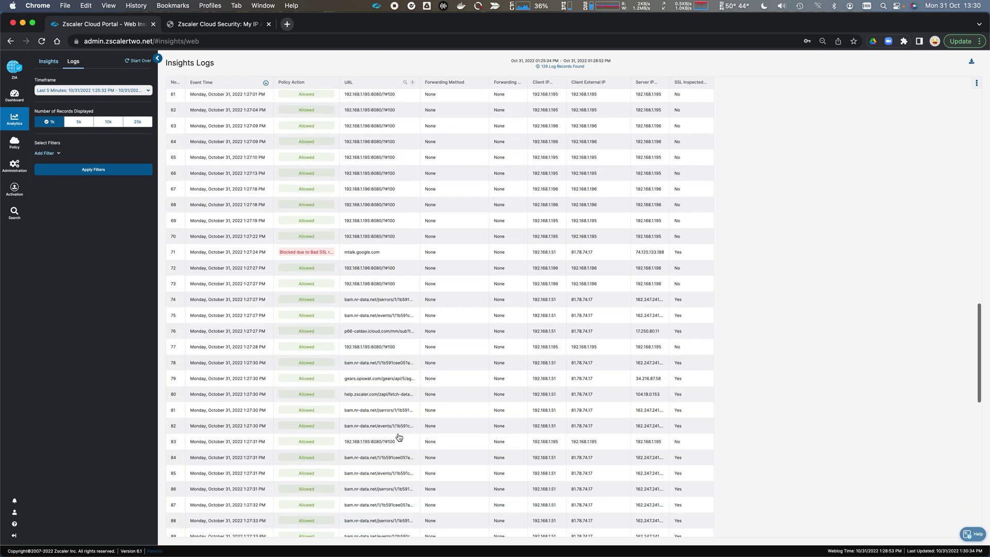
scroll(399, 438, down, 5)
scroll(399, 434, down, 5)
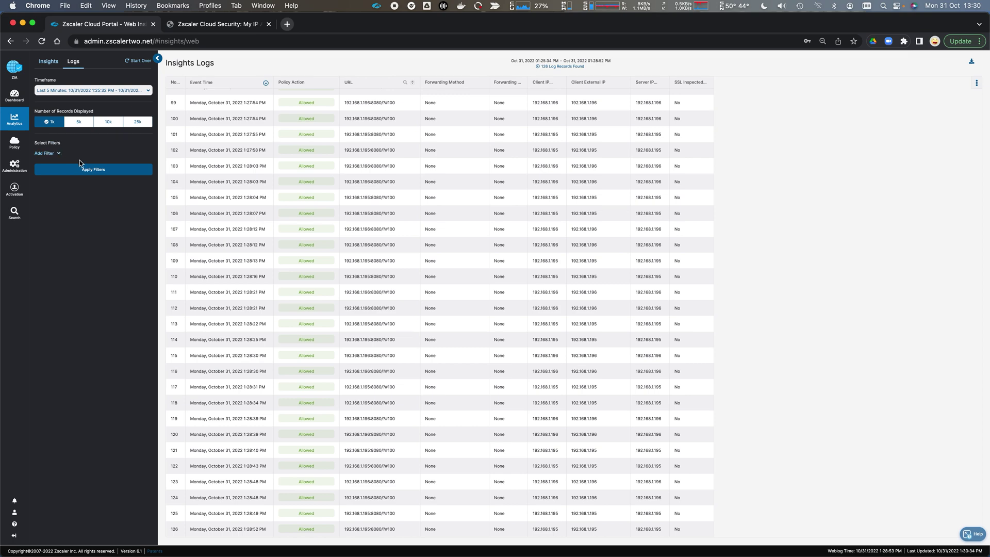
click(60, 154)
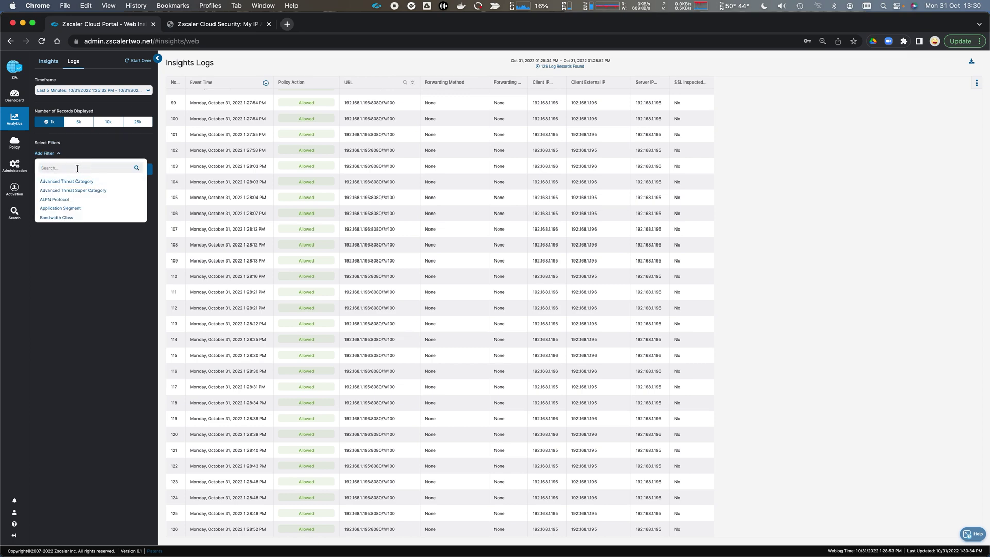
- Add a URL Search filter with Host containing 'zscaler' and apply it
text(url)
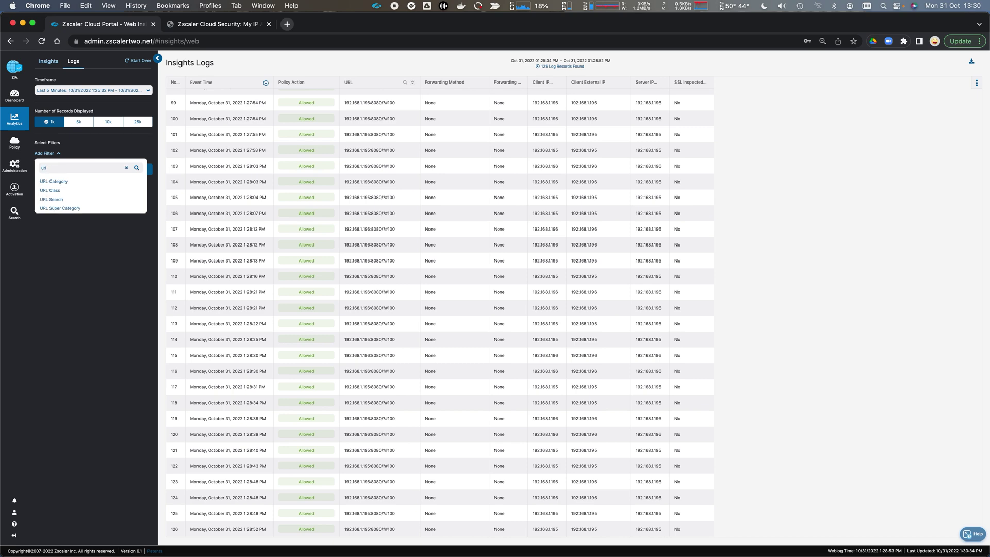
click(66, 201)
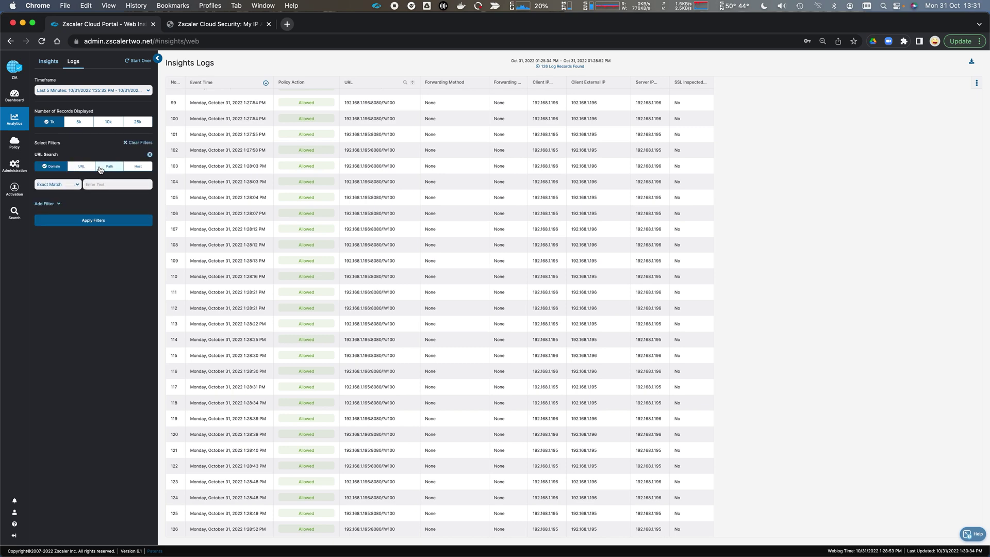
click(137, 166)
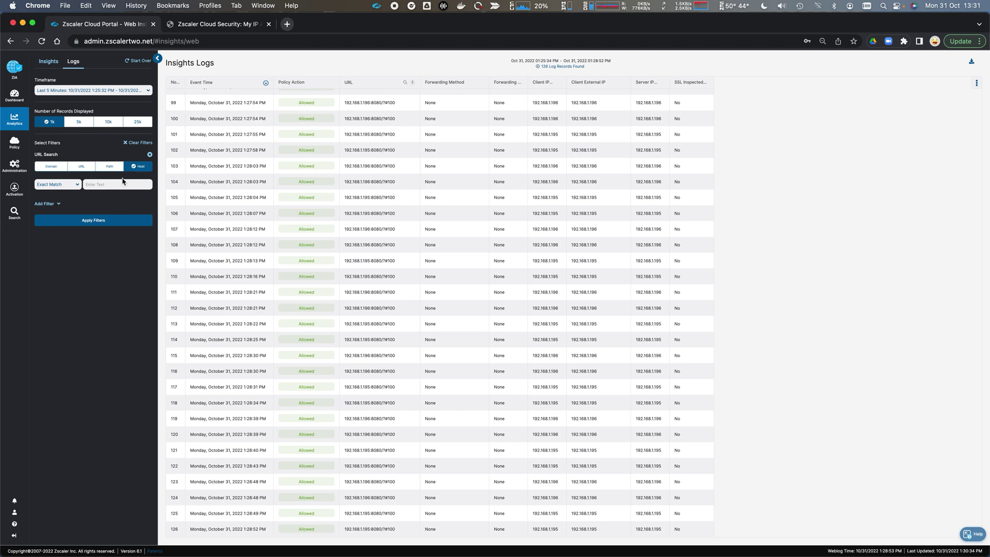
click(72, 188)
click(61, 199)
text(zscaler)
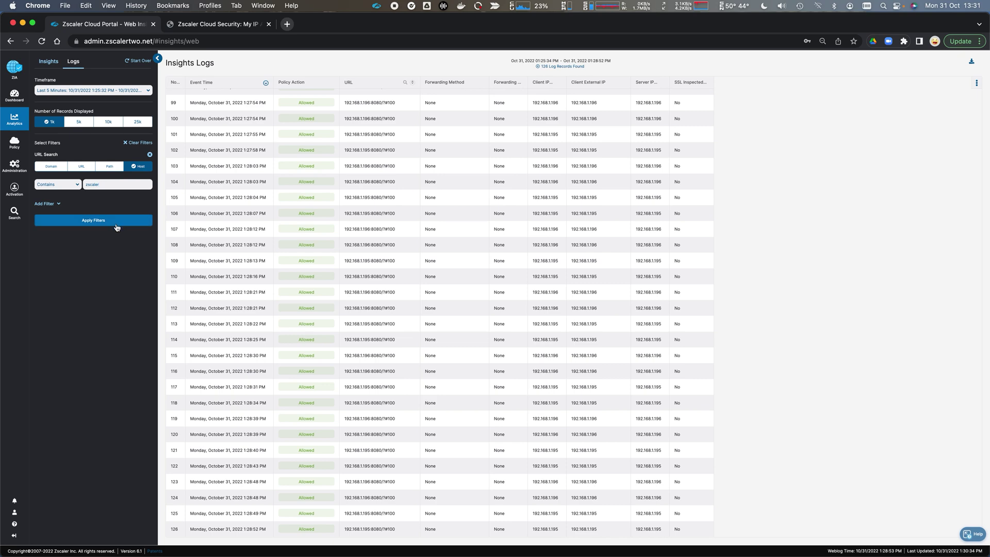
click(98, 225)
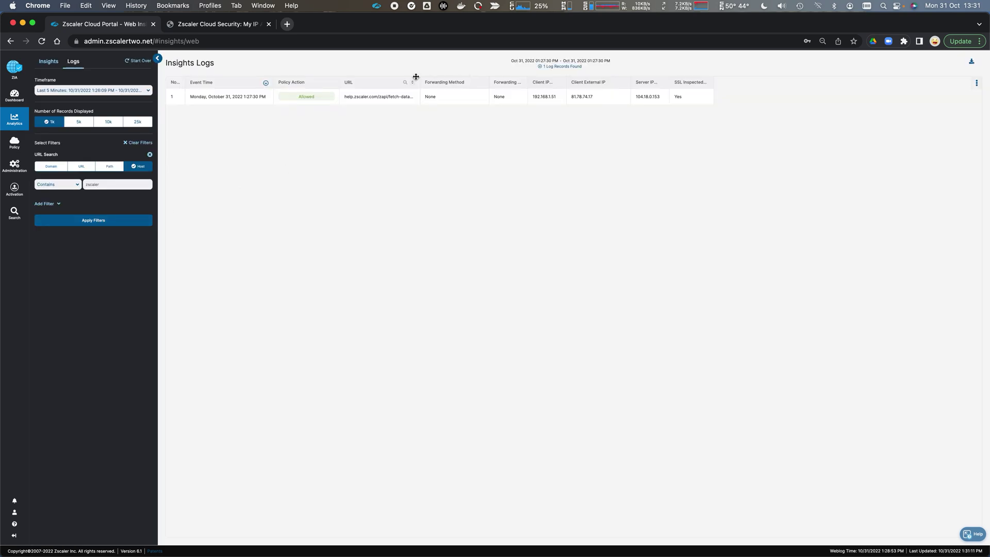
mouse_move(418, 79)
mouse_down()
mouse_move(429, 81)
mouse_move(362, 81)
mouse_up()
drag(599, 102, 570, 104)
click(977, 83)
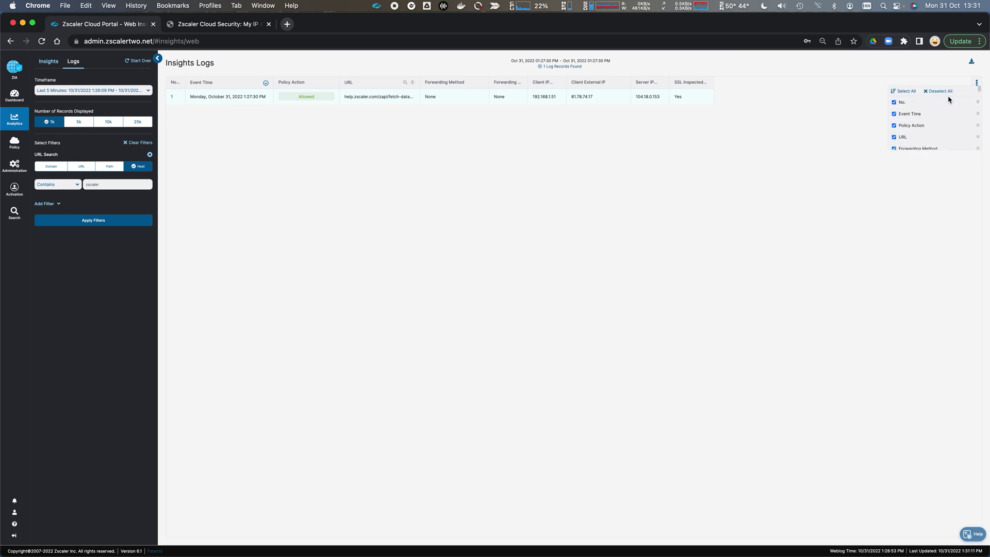
scroll(944, 131, down, 10)
scroll(940, 134, down, 2)
scroll(941, 133, down, 2)
scroll(941, 133, down, 2)
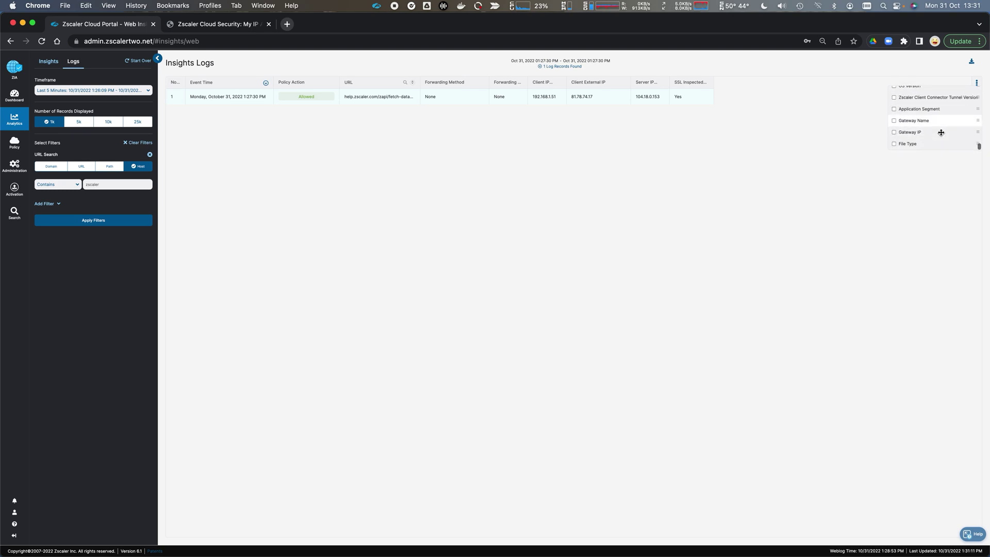
scroll(941, 133, down, 2)
scroll(931, 132, up, 2)
scroll(923, 132, up, 2)
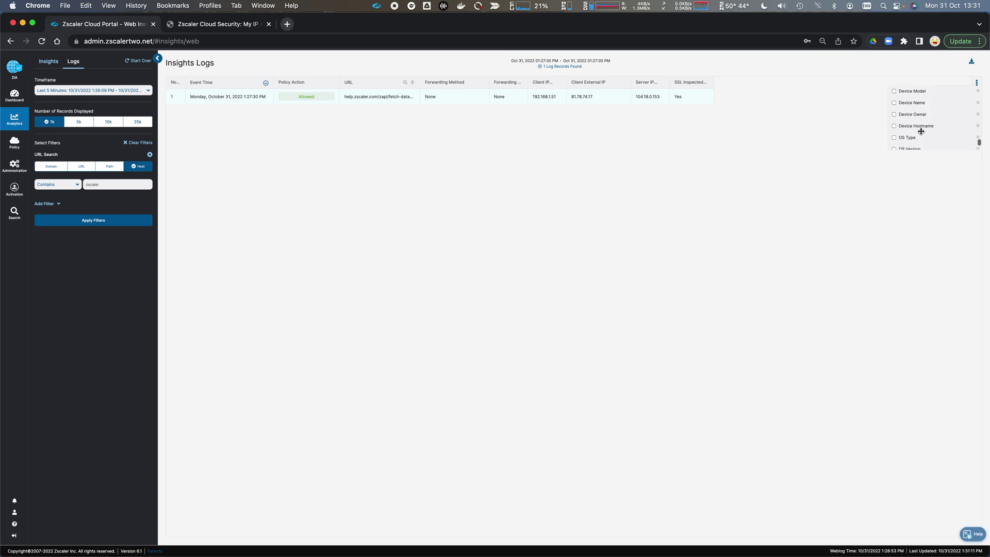
scroll(921, 132, up, 2)
scroll(922, 132, up, 1)
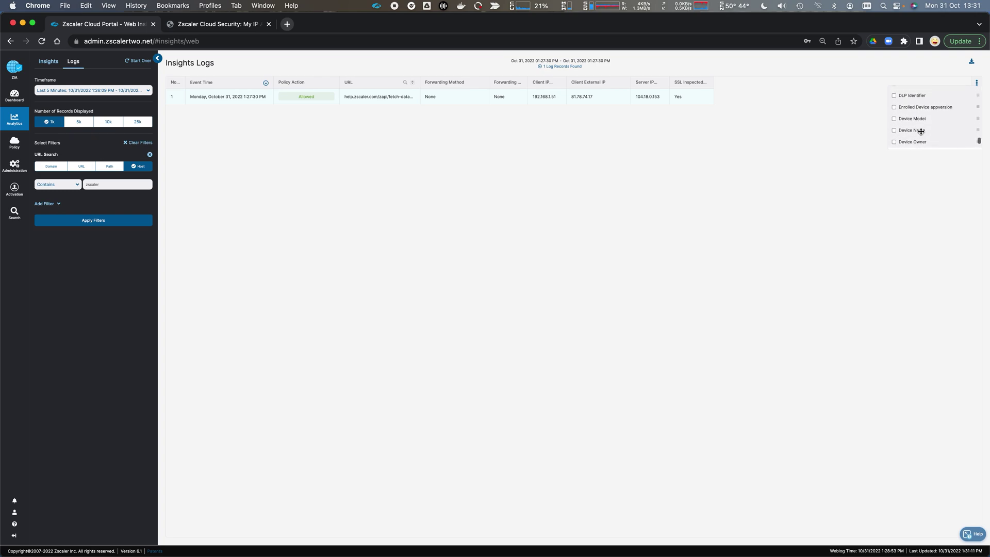
click(895, 120)
- Add and autofit the Traffic Forwarding column, then refresh the filtered logs
scroll(908, 126, up, 2)
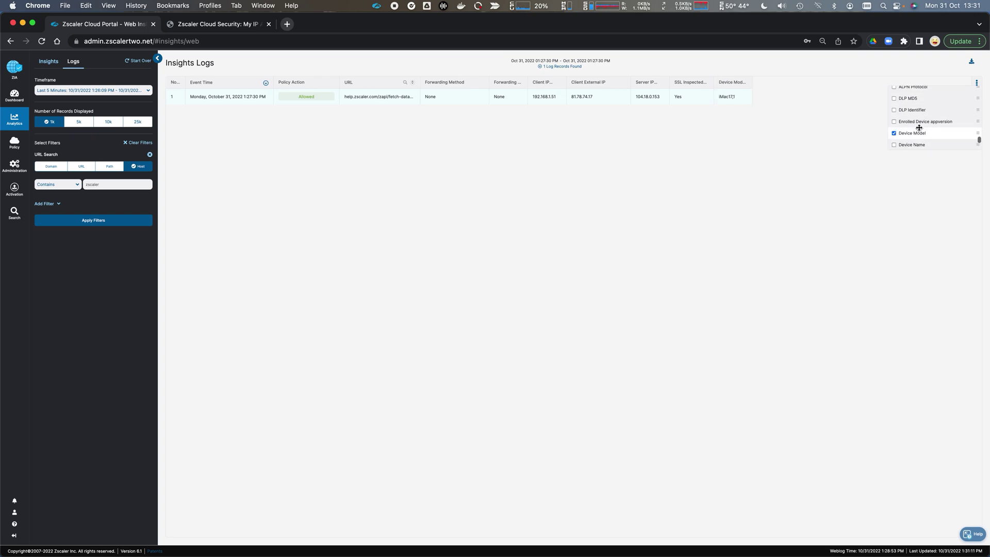
scroll(919, 128, up, 2)
scroll(919, 128, up, 2)
scroll(917, 128, up, 2)
scroll(916, 127, up, 2)
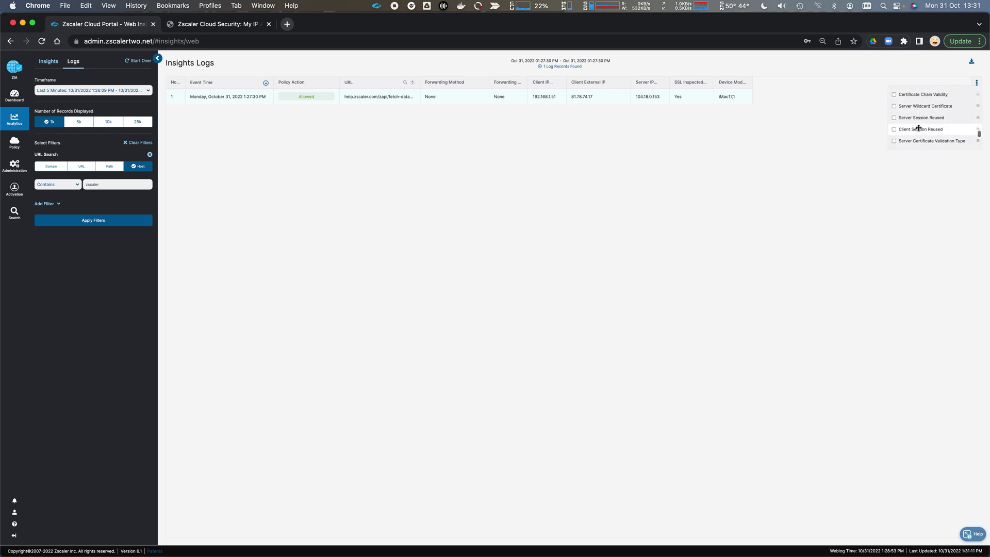
scroll(914, 127, up, 2)
scroll(912, 126, up, 2)
scroll(929, 128, up, 2)
scroll(938, 128, up, 2)
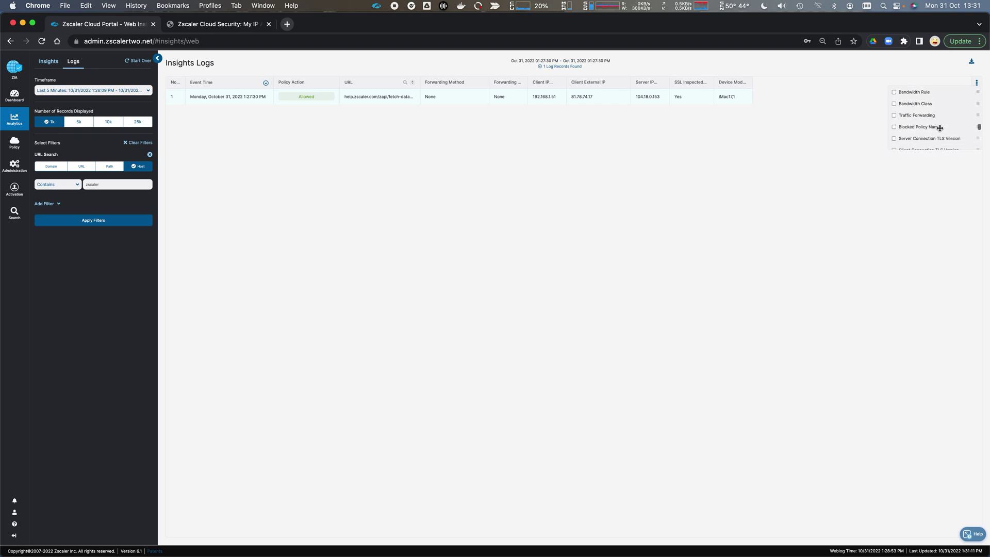
scroll(939, 128, up, 1)
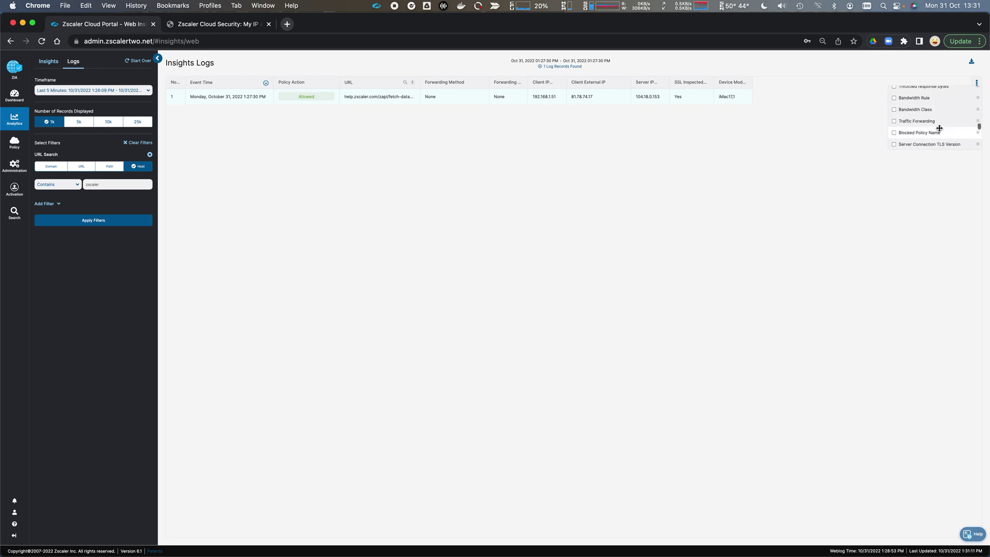
click(894, 122)
double_click(753, 82)
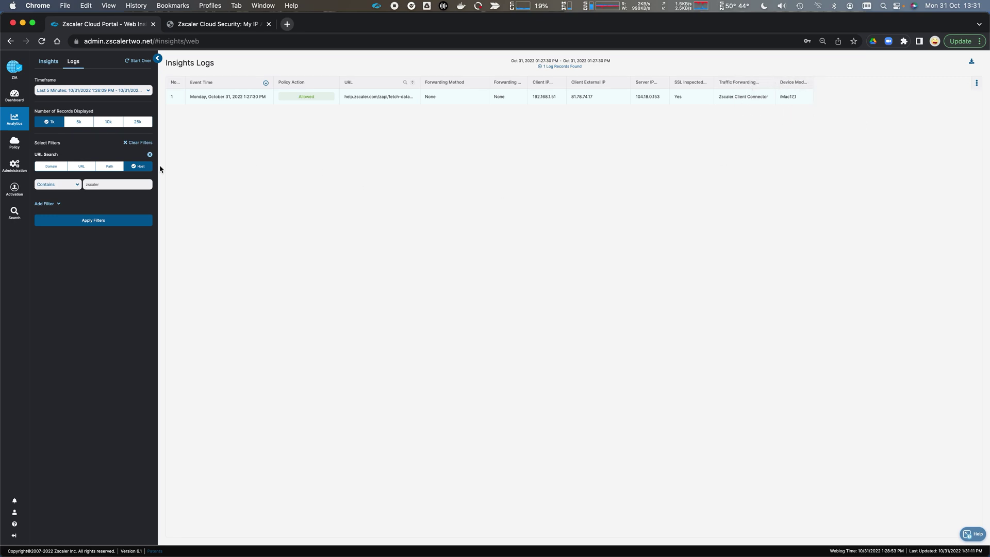
click(93, 223)
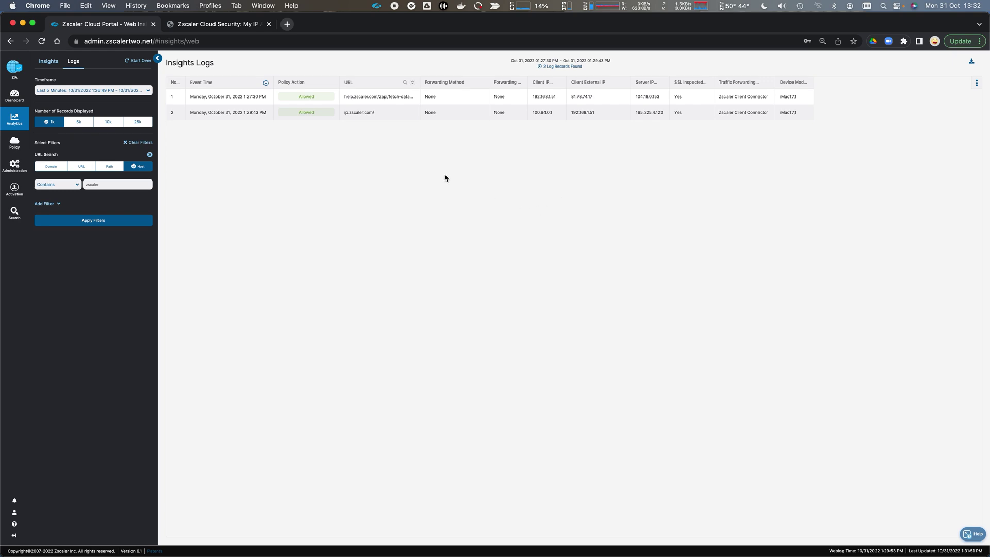
- Reopen the Zscaler Client Connector window from the menu-bar icon to view Internet Security details
click(377, 6)
key(Return)
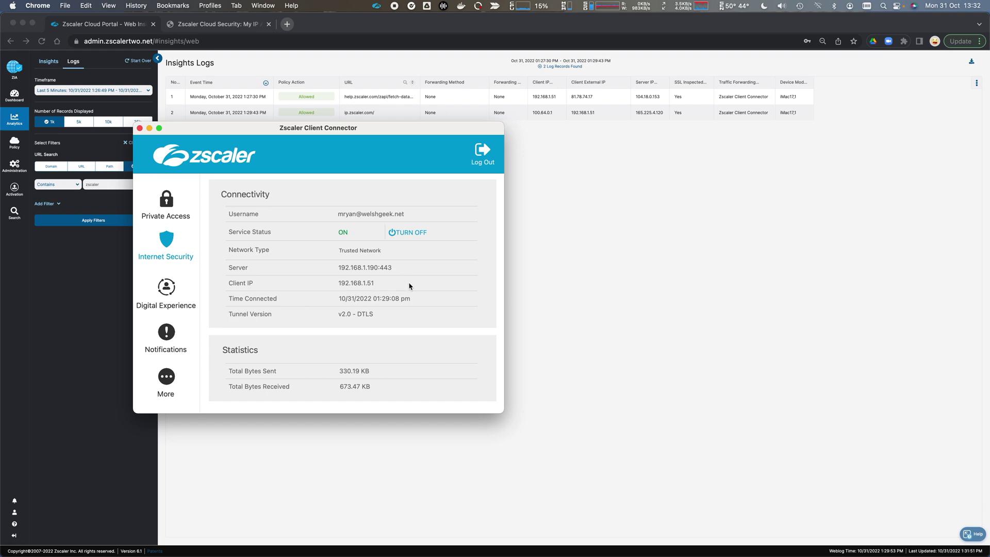
- Check Private Access, then Digital Experience: service on, authenticated via 165.225.29.187, version 3.2.0.7
click(166, 204)
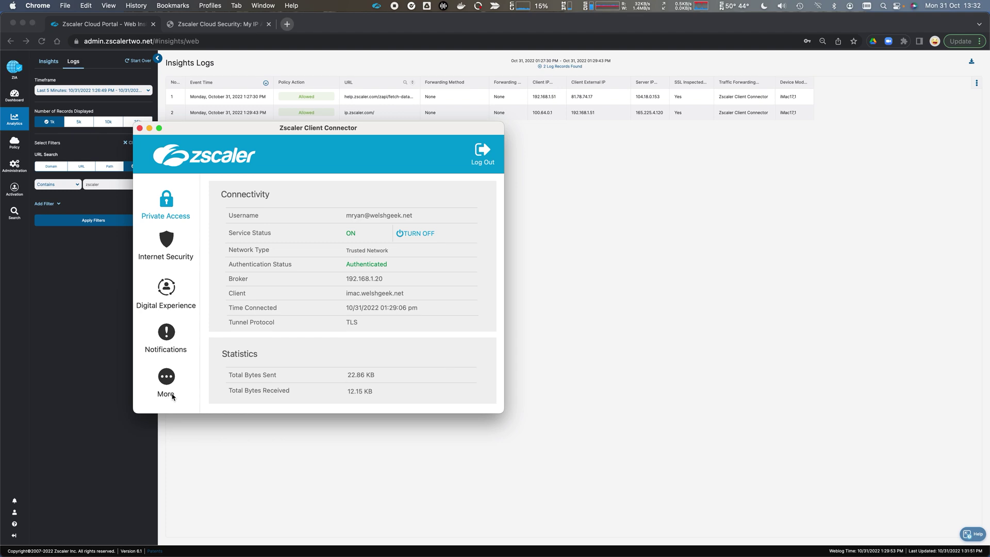
click(187, 308)
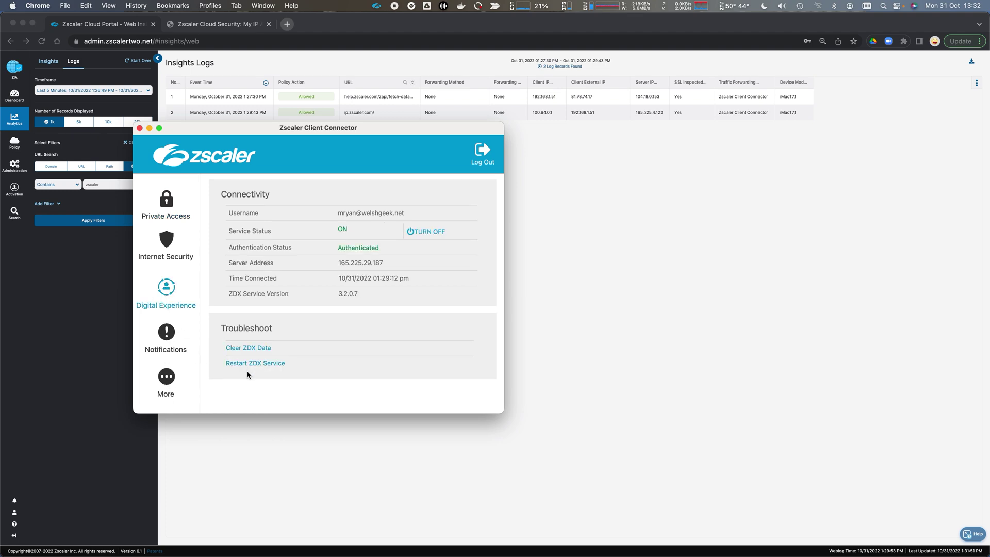